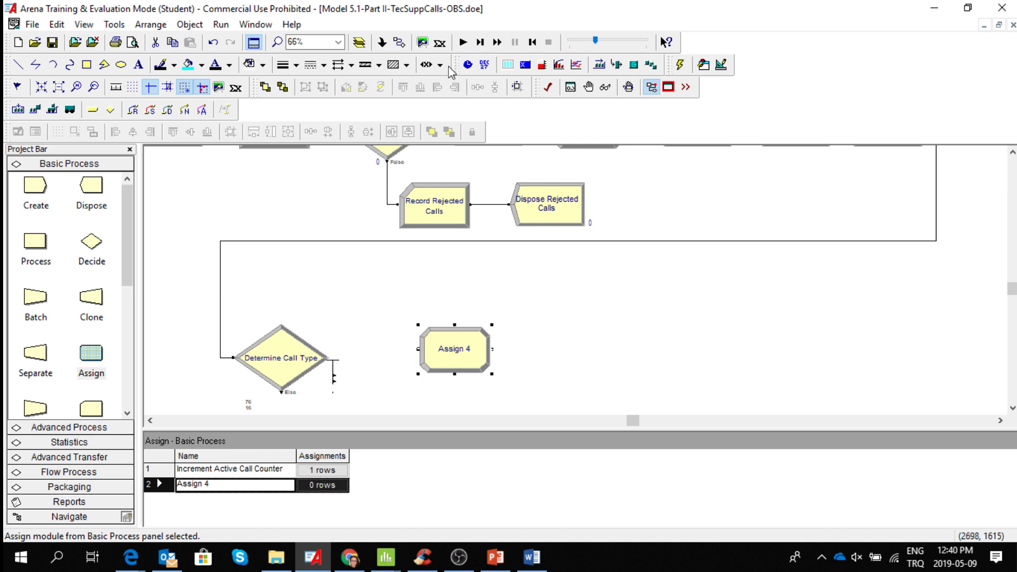
Connect the first branch exit of the Determine Call Type module to the entry of the Assign 4 module.
left_click(399, 42)
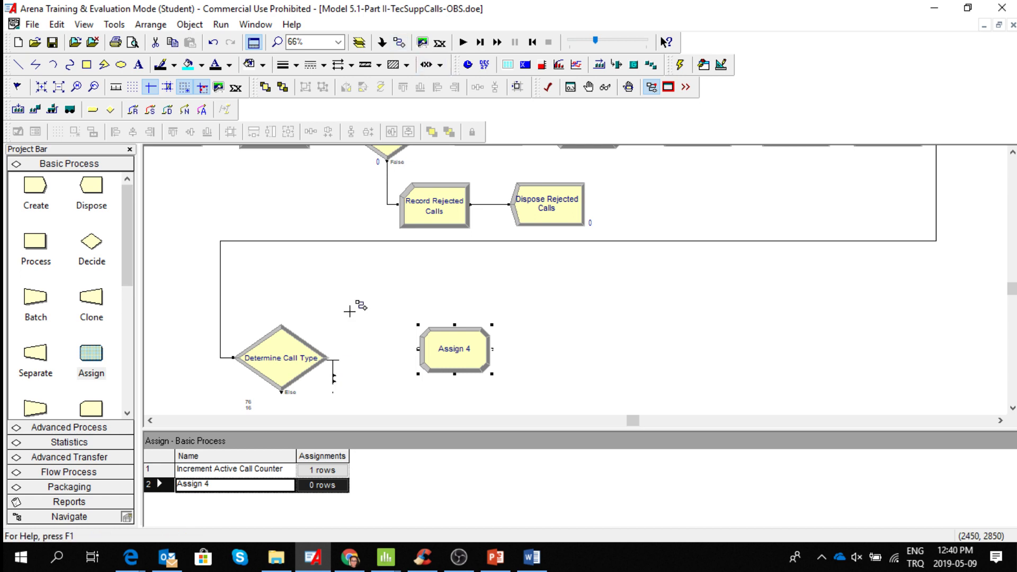
left_click(333, 377)
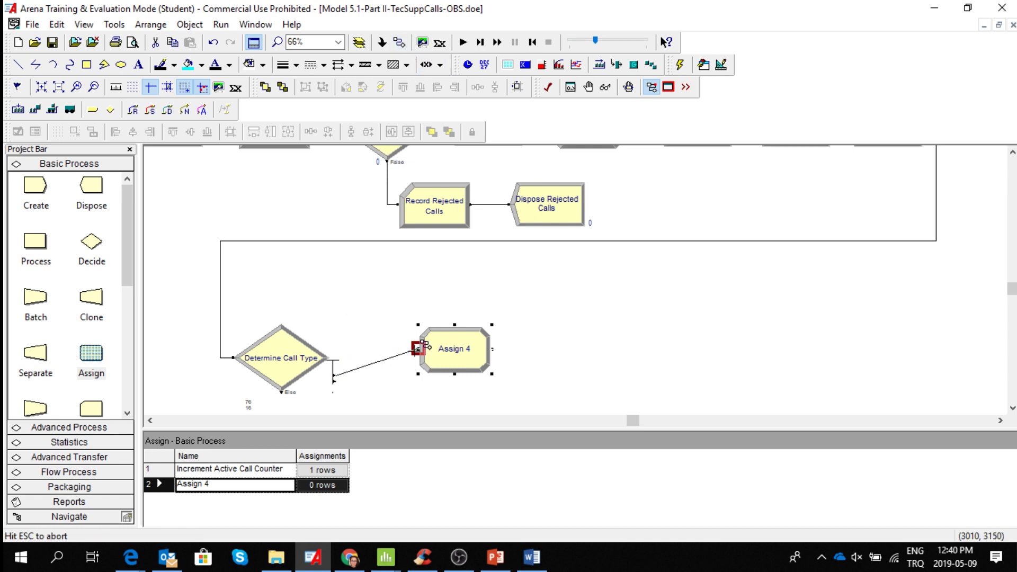
left_click(417, 348)
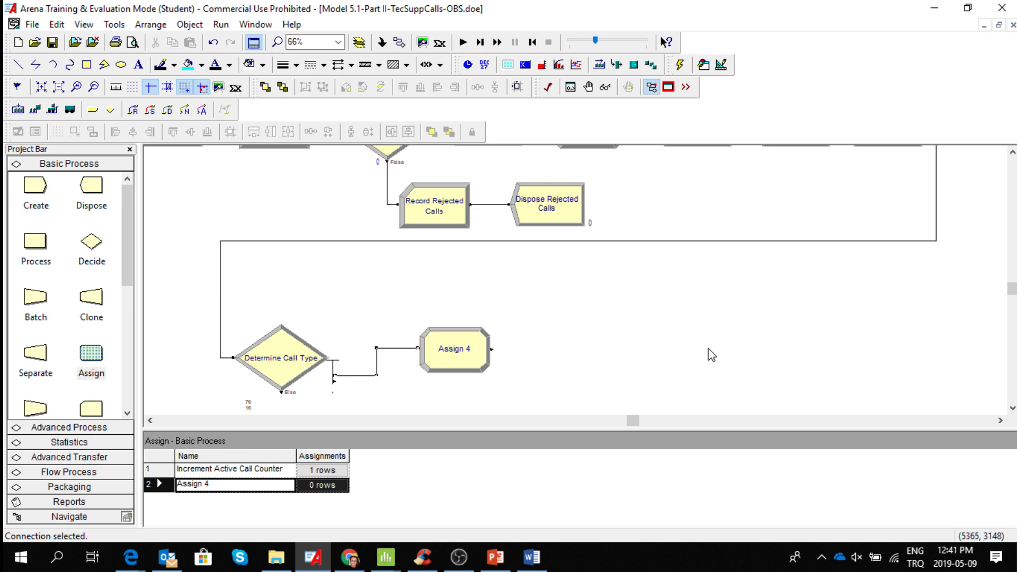
Rename the Assign 4 module to "Assign Tech Call Entity Type and Picture".
double_click(457, 352)
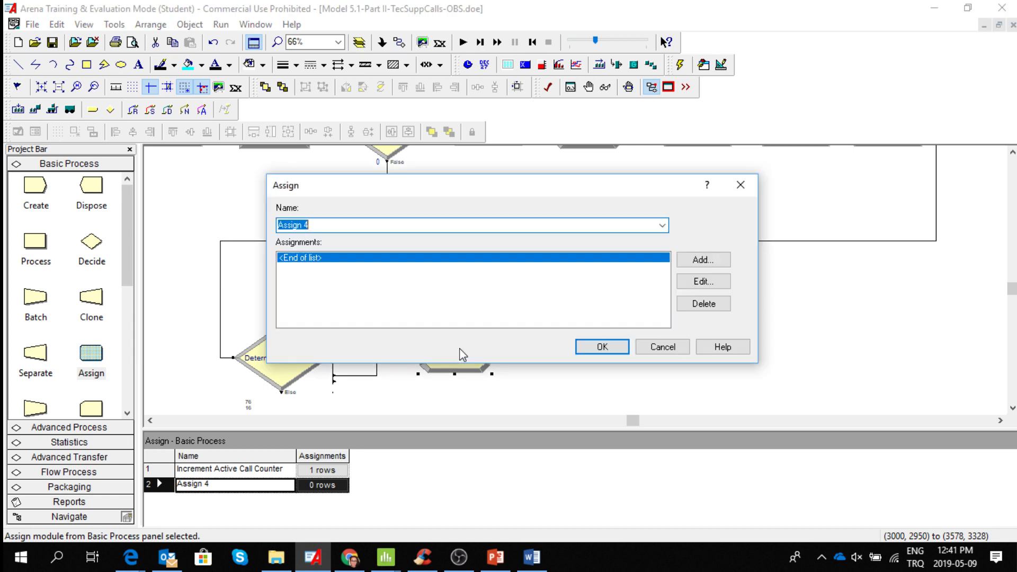
left_click(327, 224)
key("BackSpace")
type("Store for Tech Call Recording Delay")
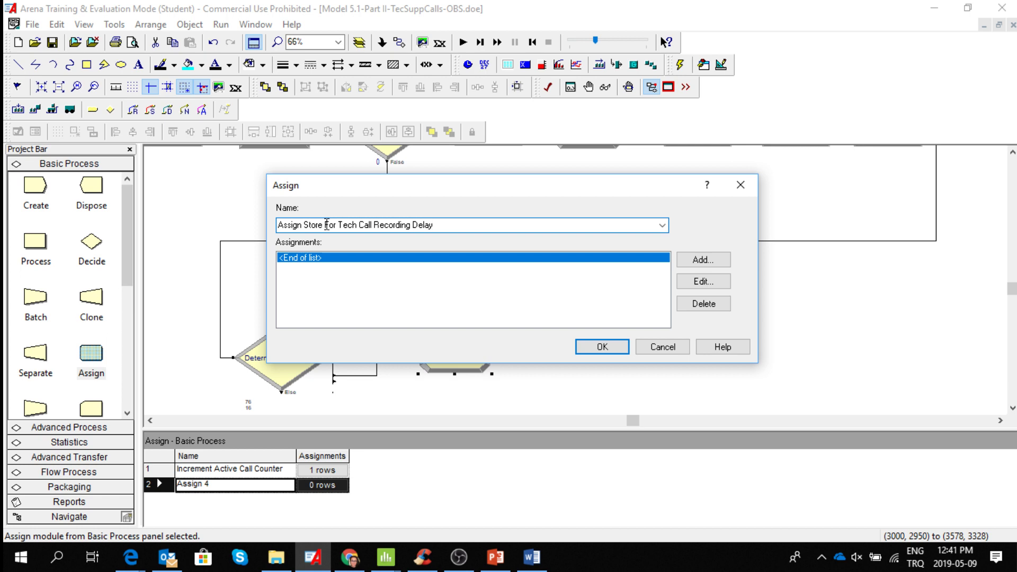
left_click_drag(337, 224, 306, 225)
key("BackSpace")
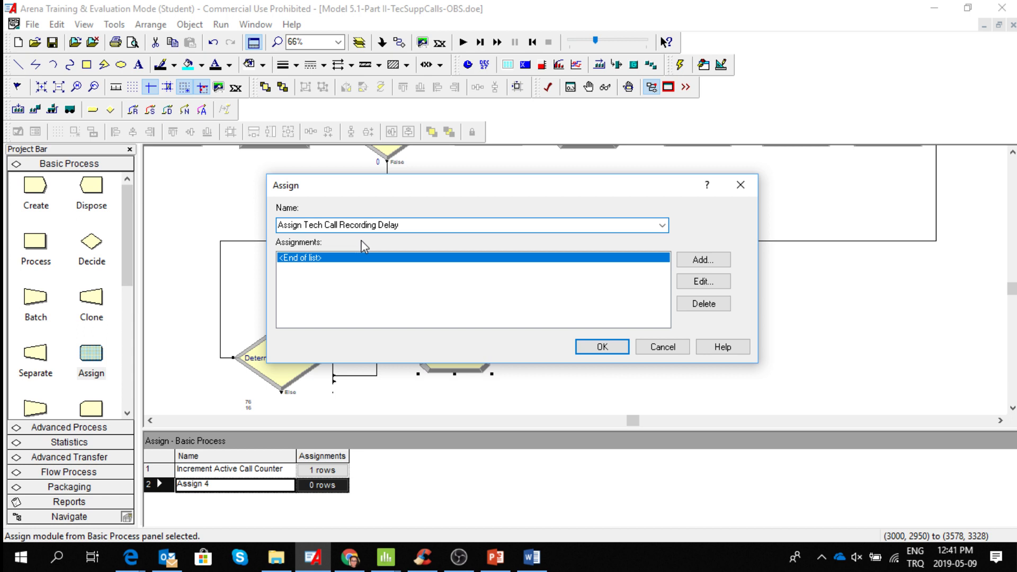
left_click_drag(401, 225, 343, 229)
type("Entity ")
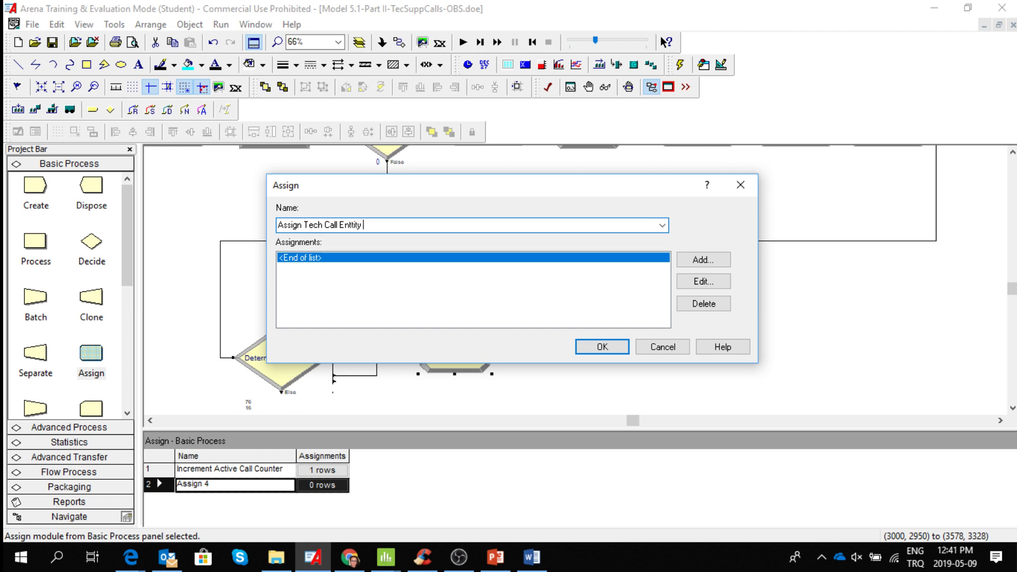
type("Type")
left_click(357, 225)
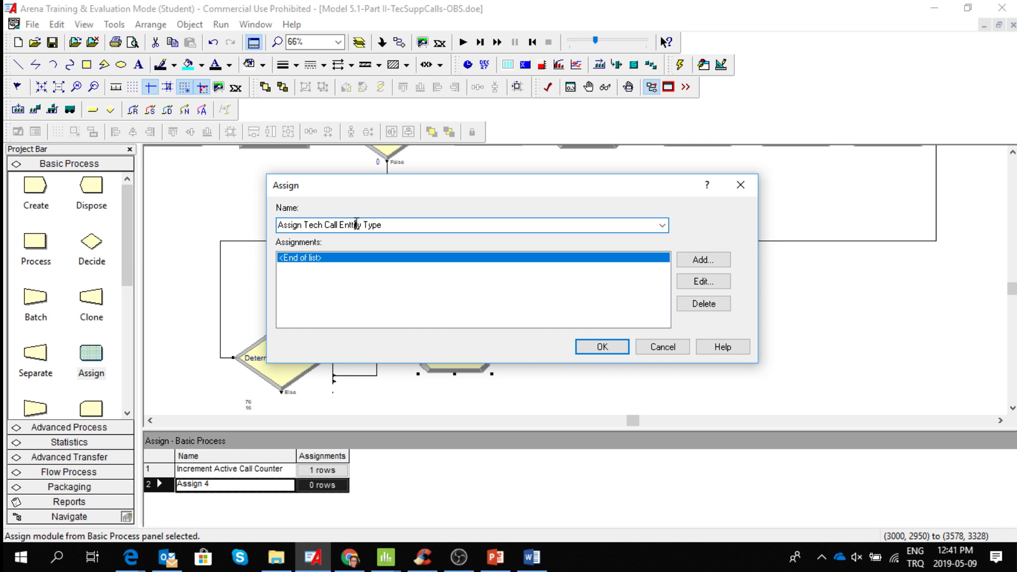
key("BackSpace")
type("ity Type and Picture")
Add an assignment of type Entity Type with the entity type "Tech 1".
left_click(703, 261)
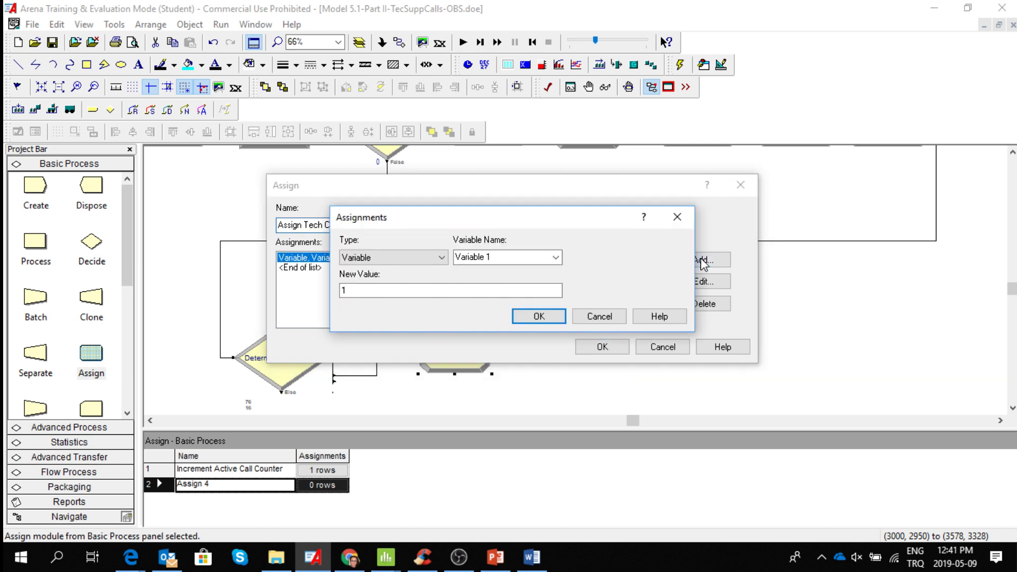
left_click(442, 260)
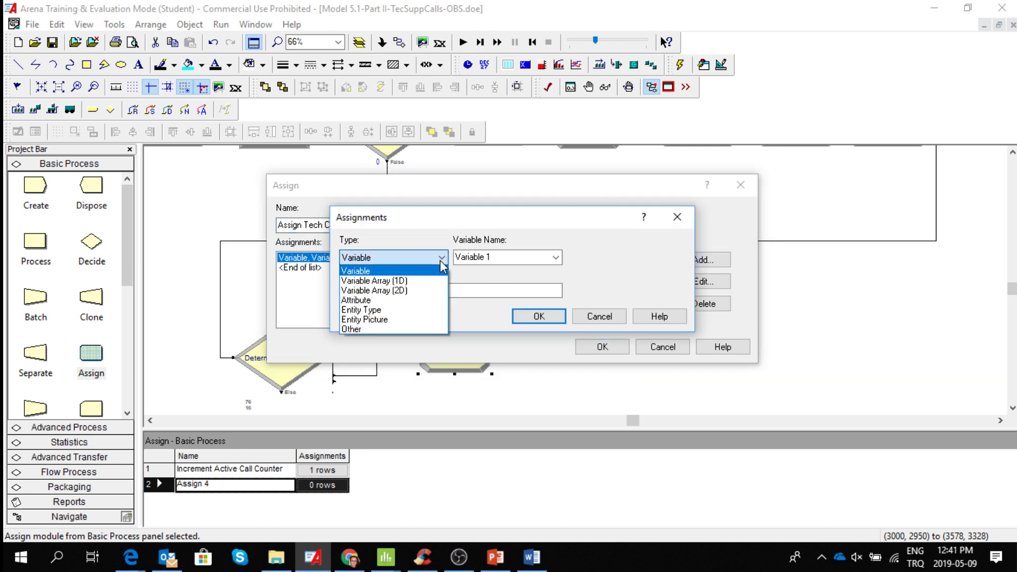
left_click(422, 306)
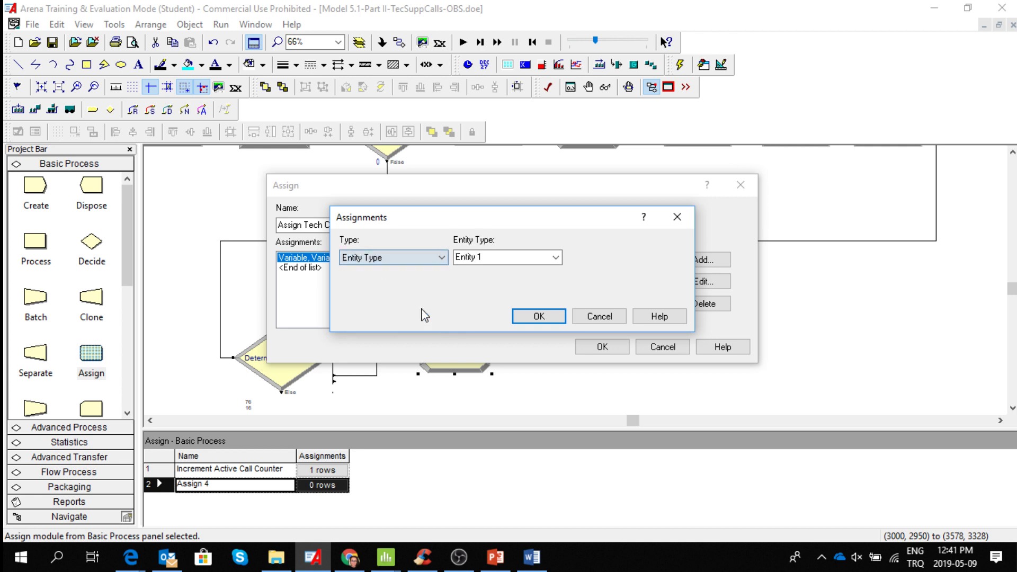
left_click(540, 256)
type("Tech 1")
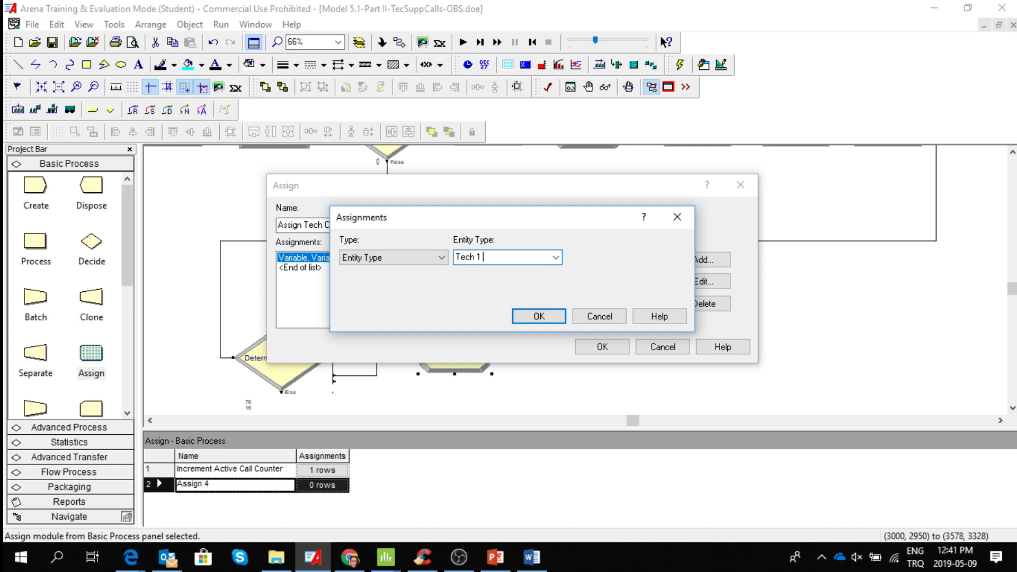
left_click(542, 317)
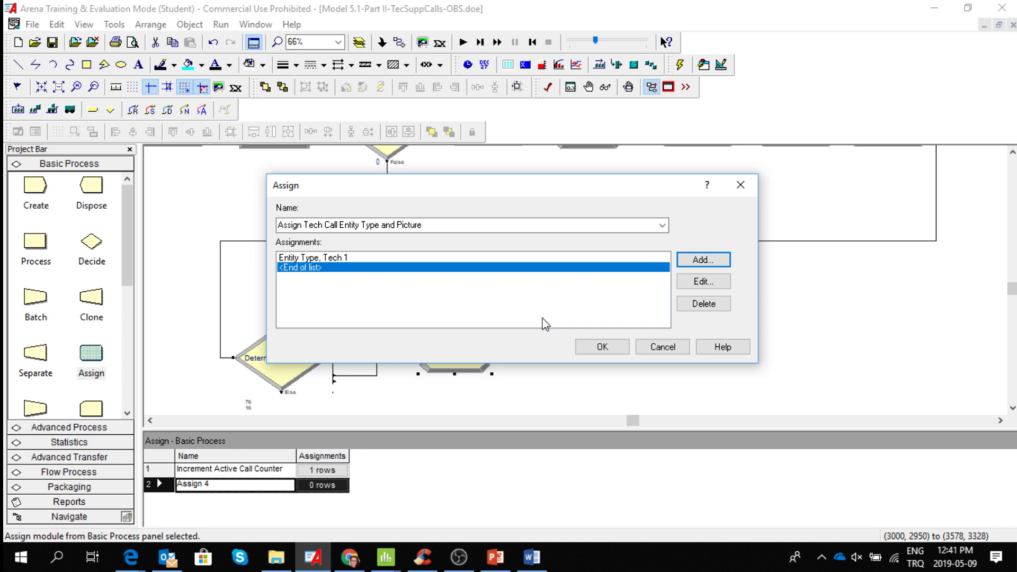
Edit the Entity Type assignment so that its entity type is "Tech Call".
left_click(515, 259)
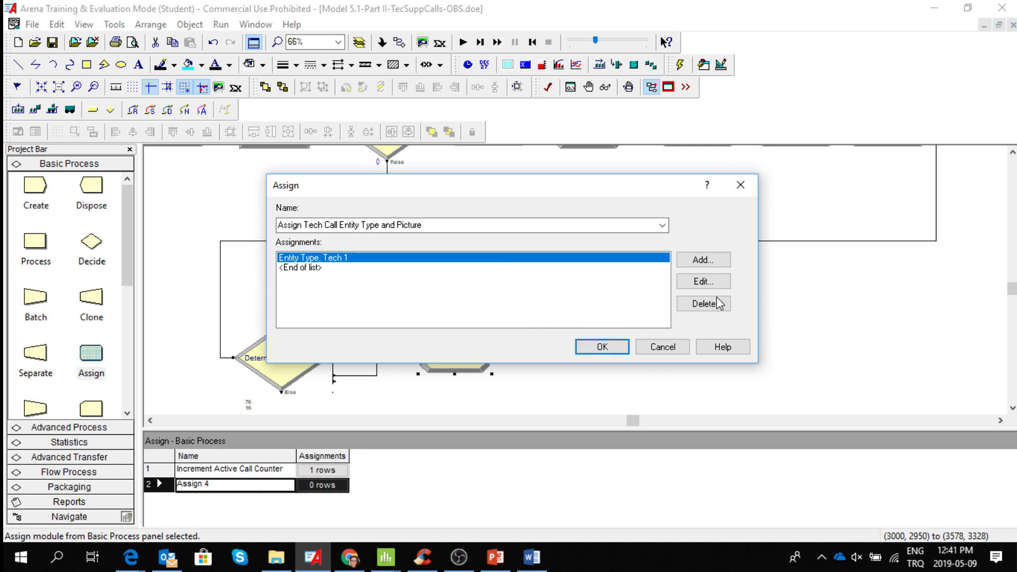
left_click(709, 282)
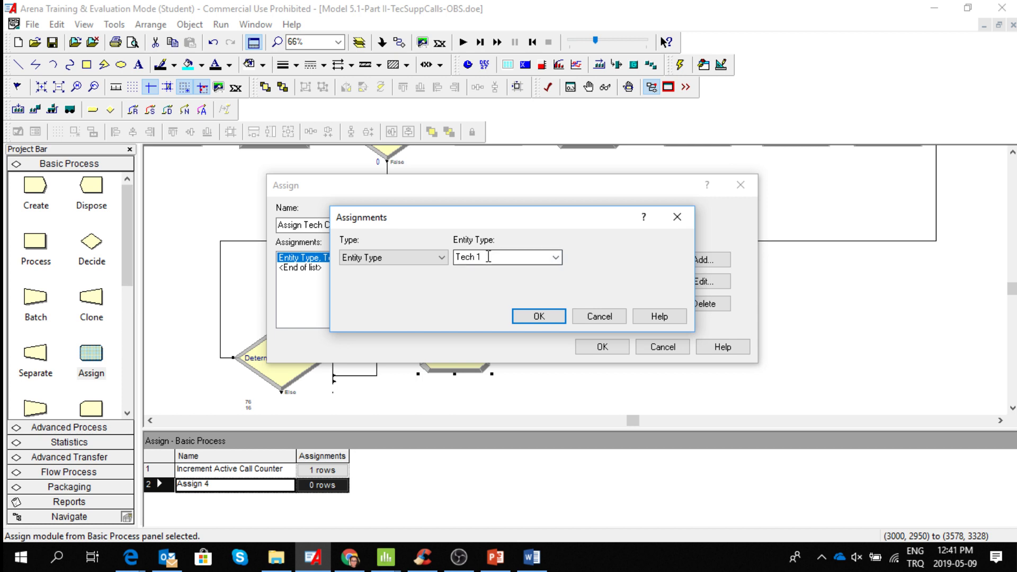
left_click(488, 256)
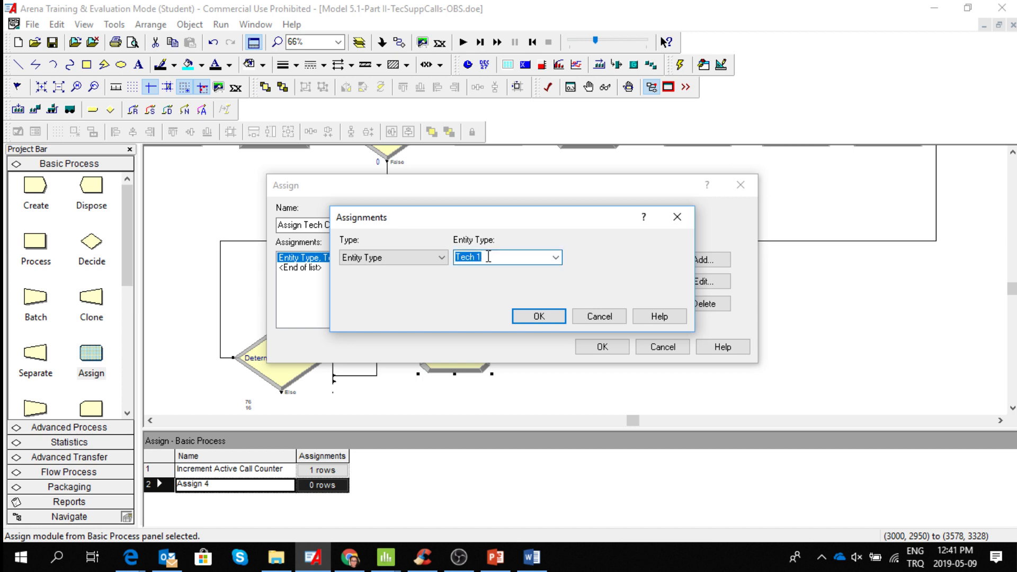
left_click(488, 257)
key("BackSpace")
type("Call")
left_click(538, 316)
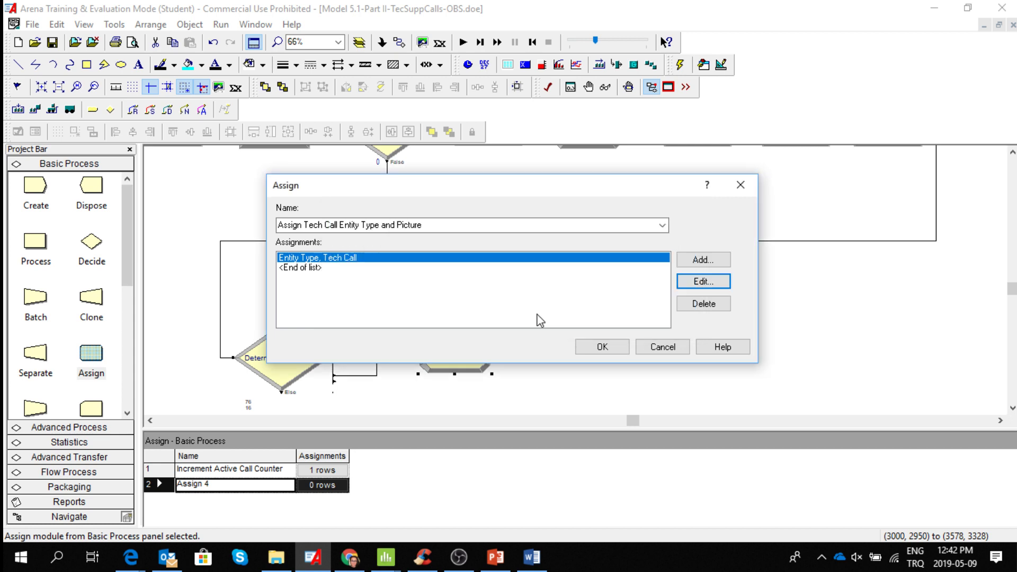
Add an Entity Picture assignment using Picture.Yellow Ball and accept the Assign module's settings.
left_click(706, 261)
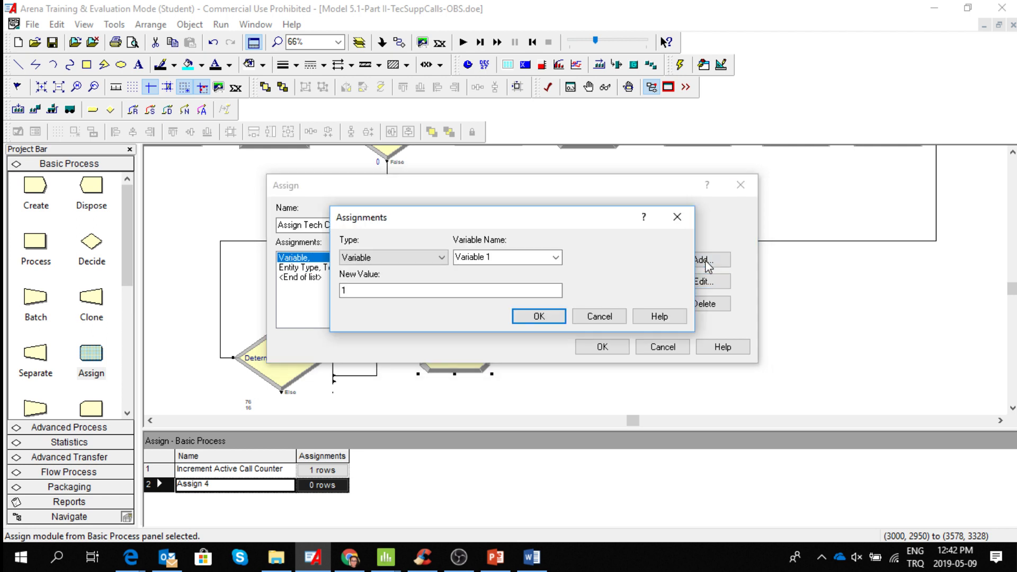
left_click(440, 258)
left_click(413, 320)
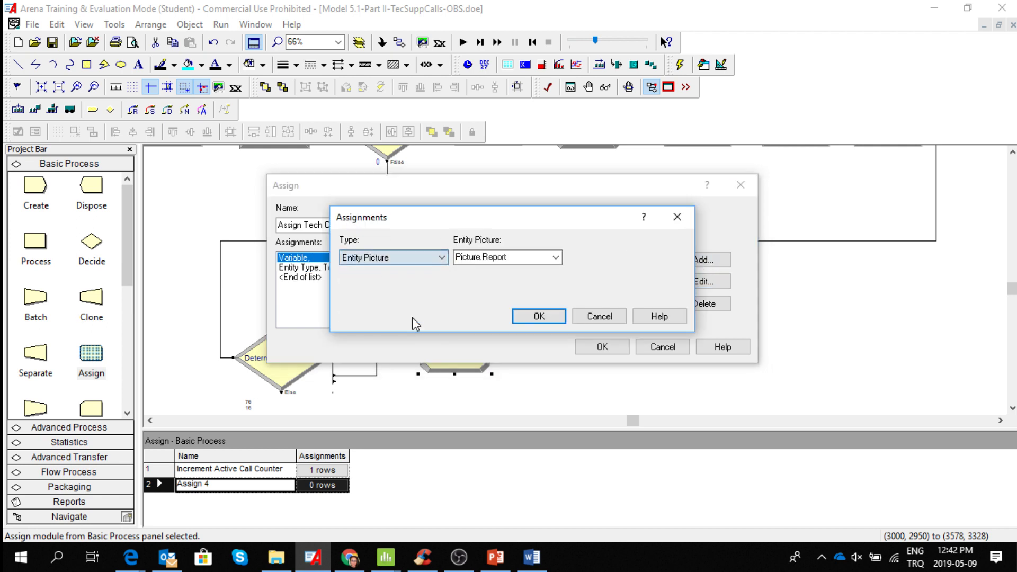
left_click(556, 258)
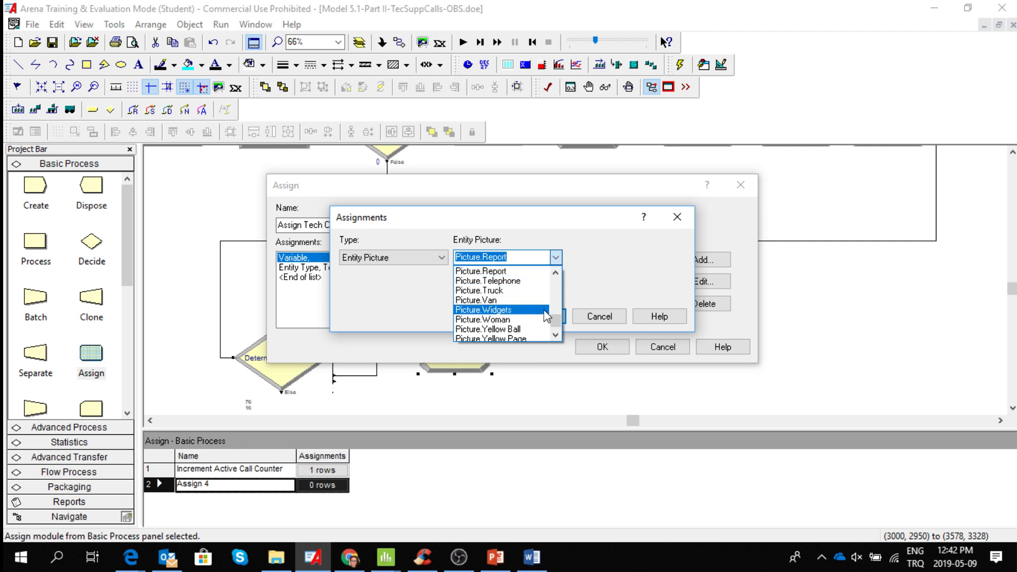
left_click(543, 328)
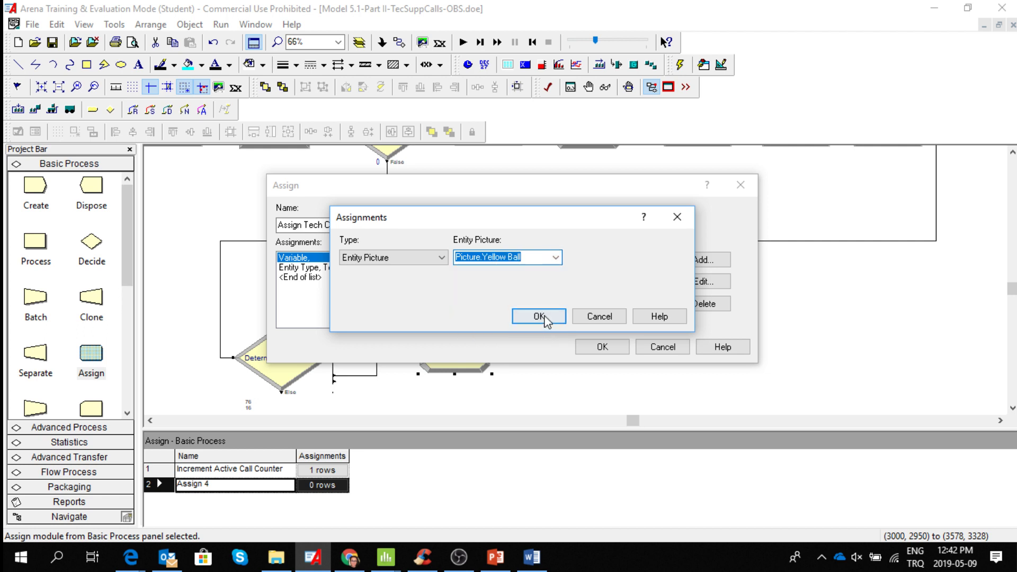
left_click(547, 320)
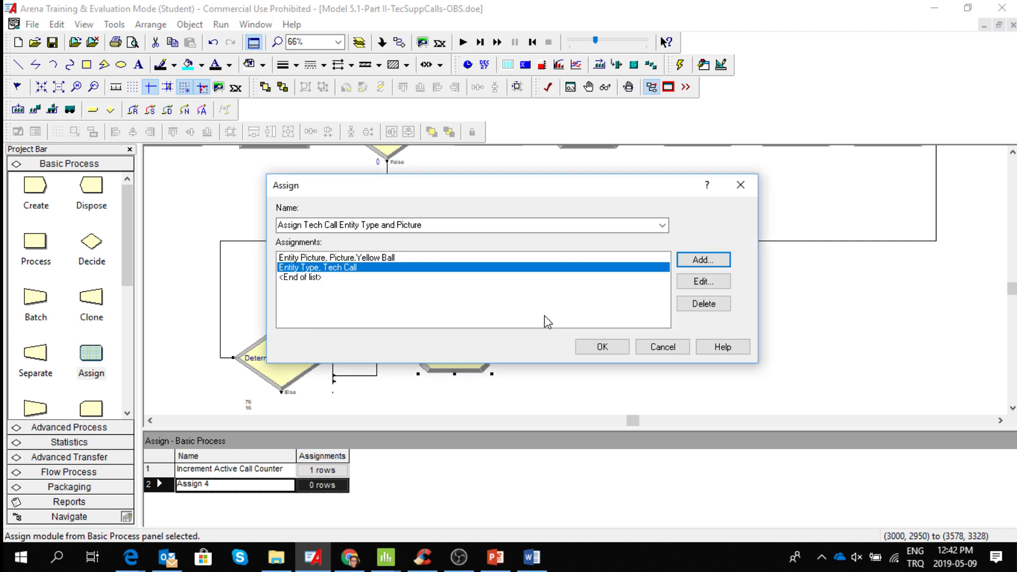
left_click(603, 347)
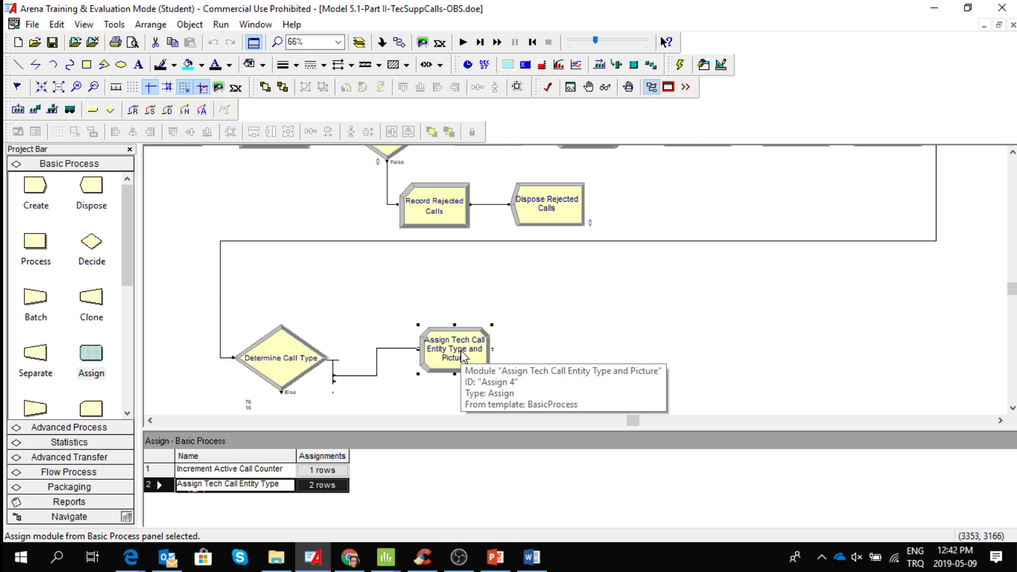
Place a Store, a Delay and an Unstore module in a row after the Assign Tech Call Entity Type and Picture module.
left_click(83, 427)
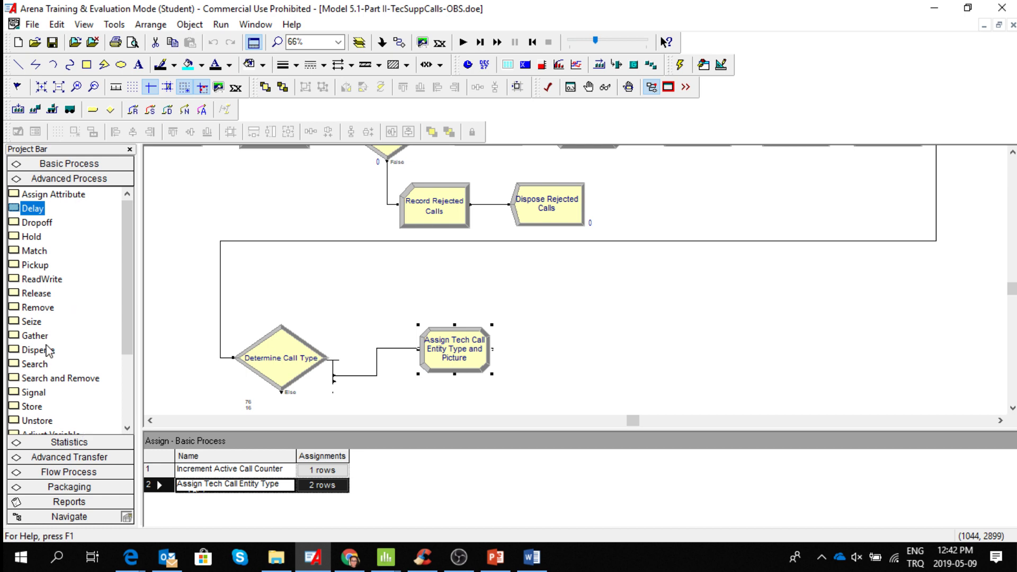
left_click_drag(32, 406, 547, 353)
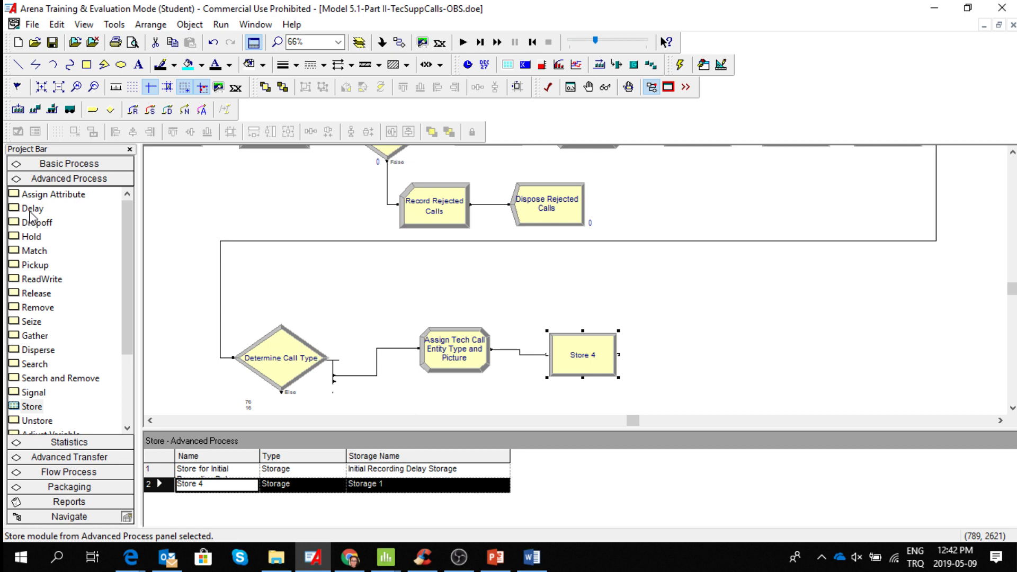
left_click_drag(31, 209, 669, 348)
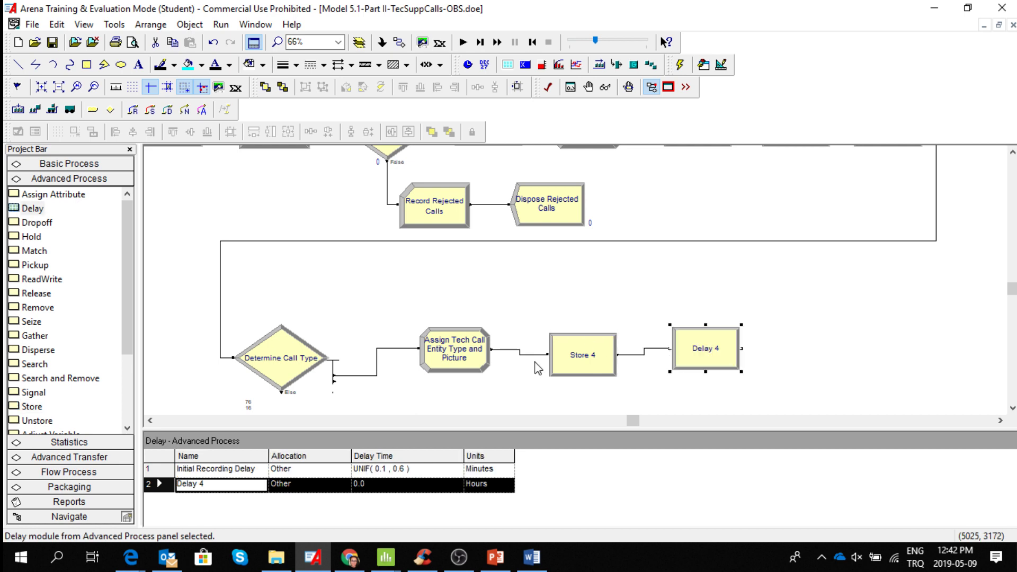
left_click_drag(44, 422, 795, 351)
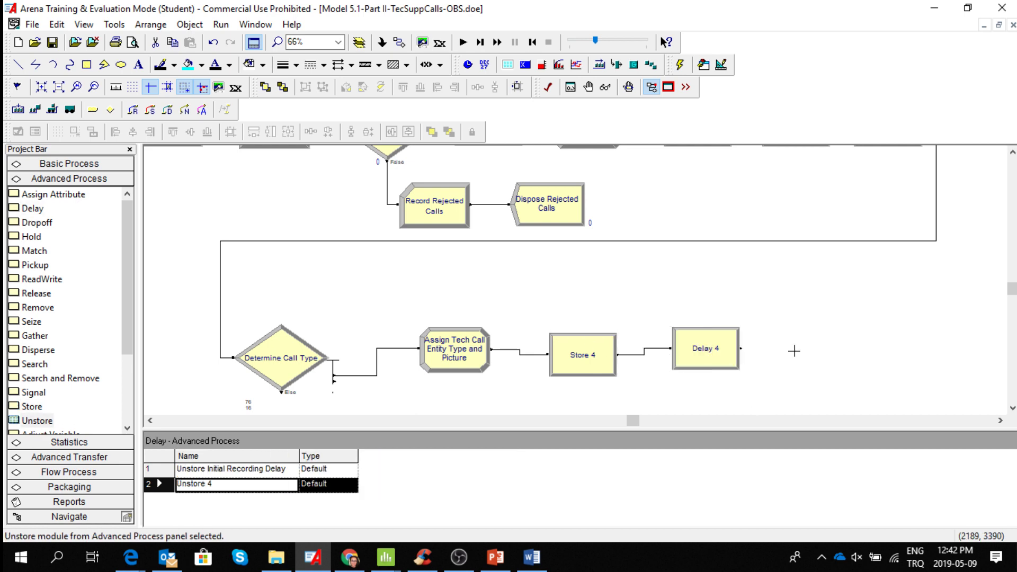
Name the new Store module "Store For Tech Call Recording Delay".
double_click(593, 363)
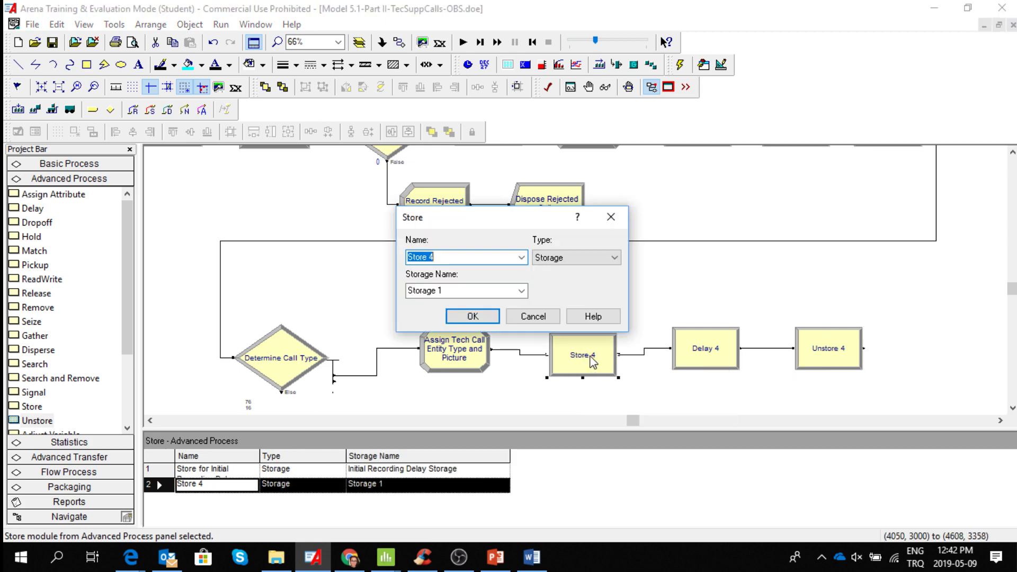
key("ctrl+v")
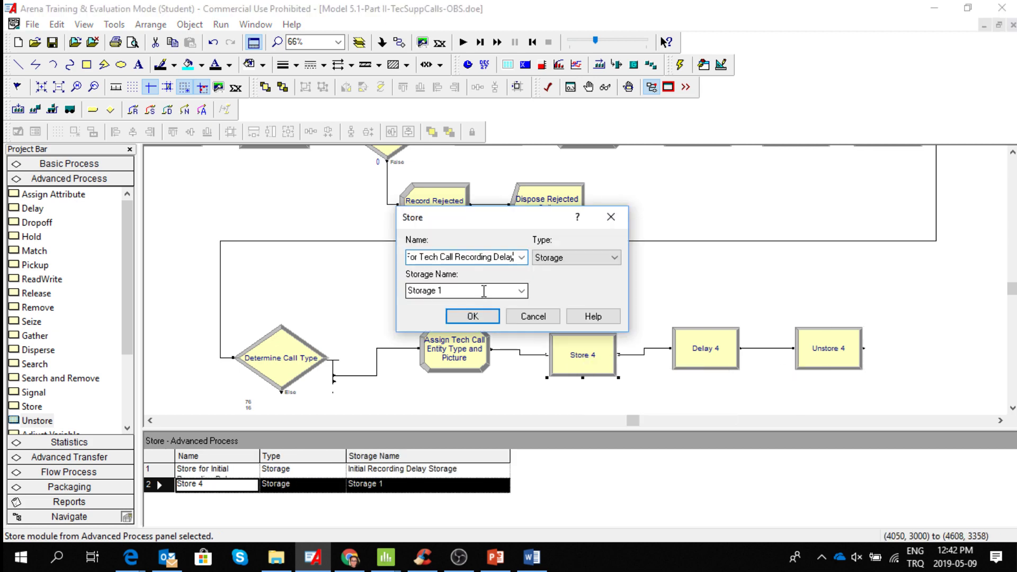
left_click(433, 256)
key("Left")
key("Left")
key("Left")
key("Left")
key("Left")
key("Left")
key("Left")
key("Left")
key("Left")
key("Left")
key("Left")
key("Left")
key("Left")
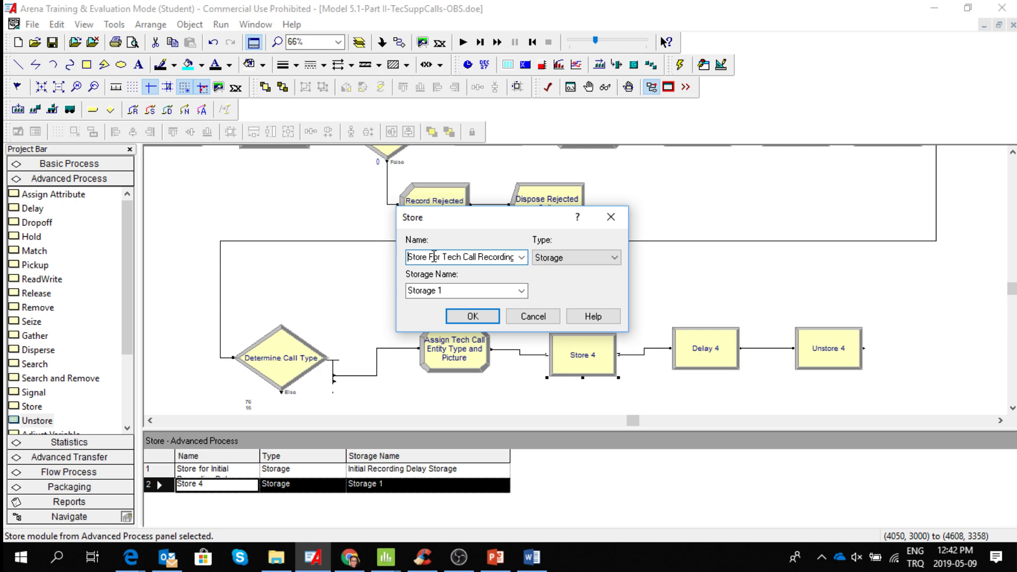
key("Right")
key("Right")
key("Right")
key("Right")
key("Right")
key("Right")
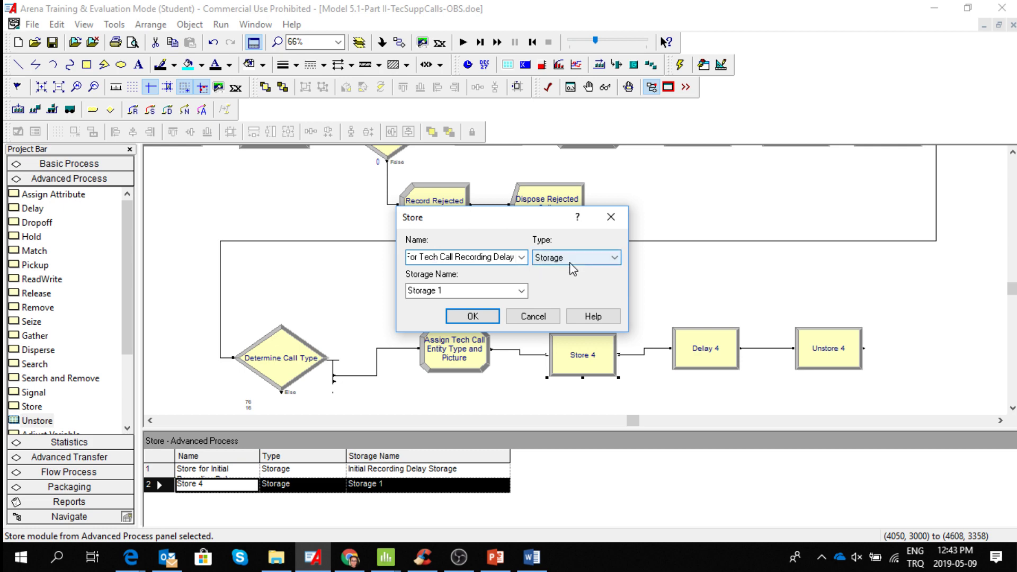
Set the new Store module's storage name to "Tech Call Recording Delay", accept it and align the module with its row.
left_click(466, 289)
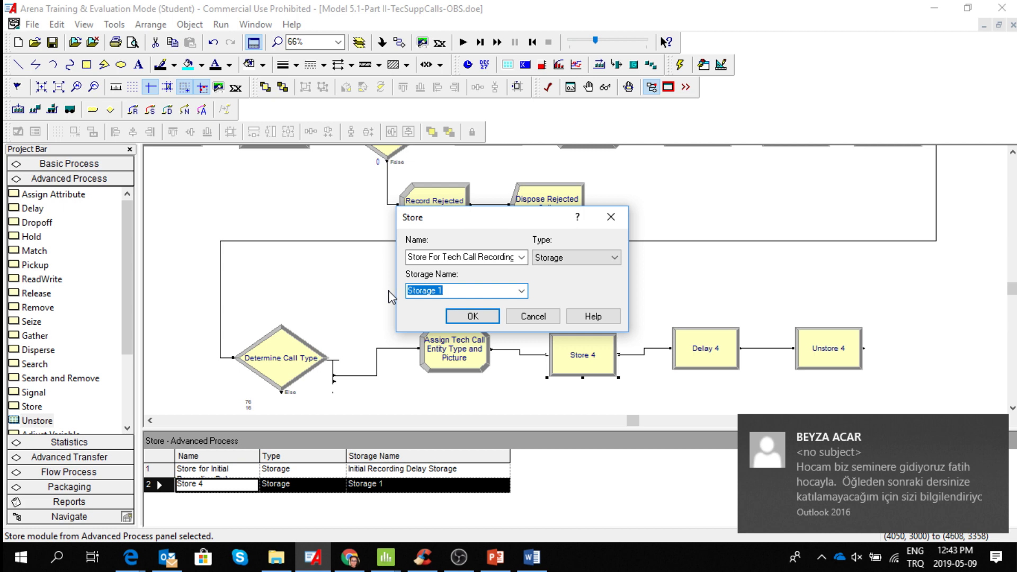
key("ctrl+v")
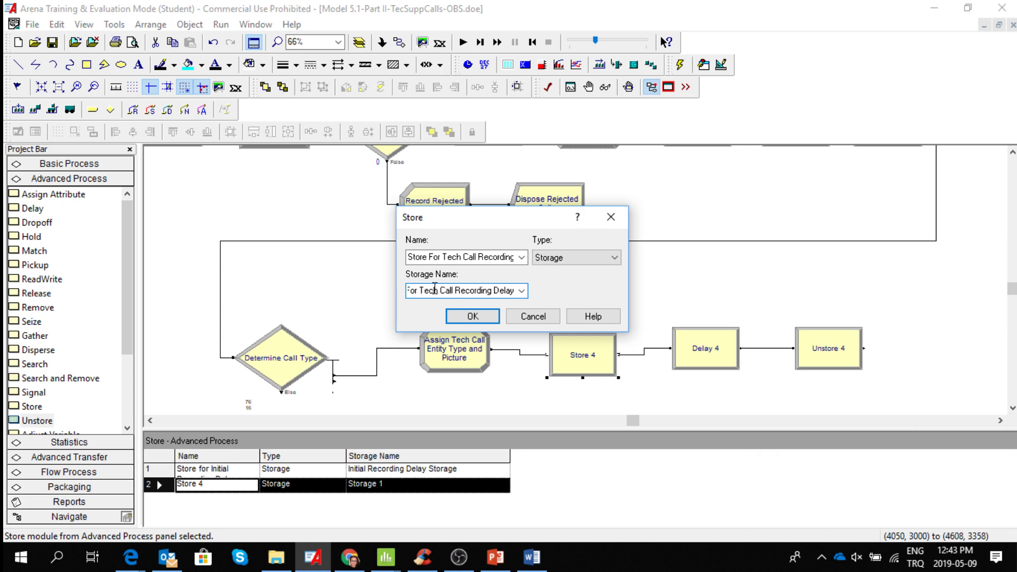
key("Home")
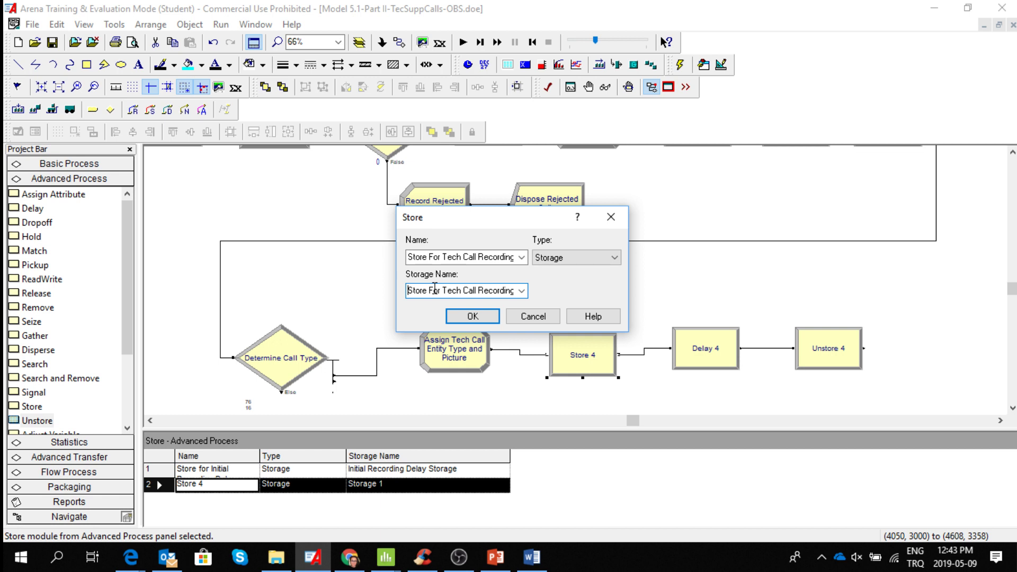
key("Delete")
key("Delete")
key("Delete")
key("Delete")
key("Delete")
key("Delete")
key("Delete")
key("Delete")
key("Delete")
key("Delete")
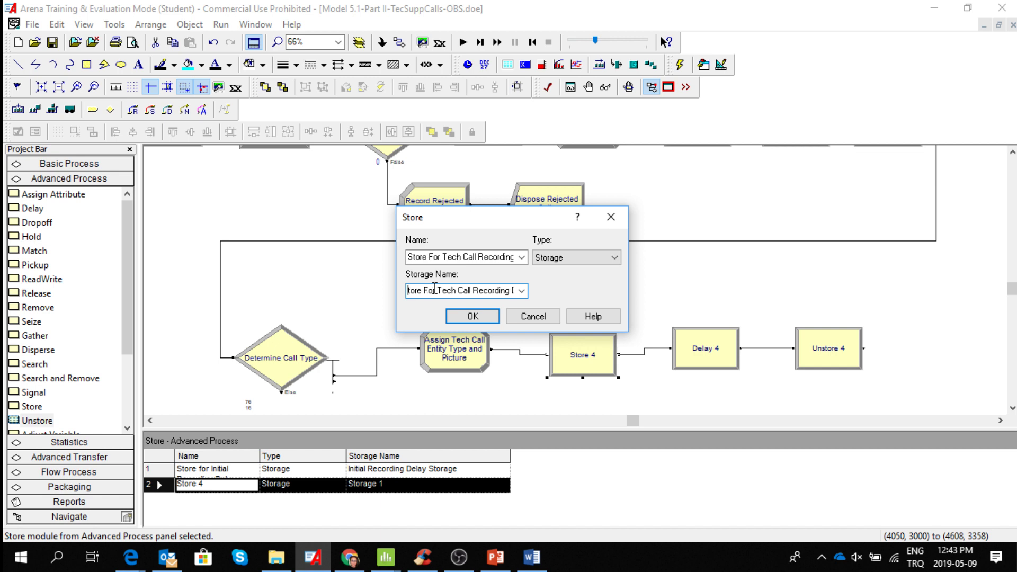
key("Delete")
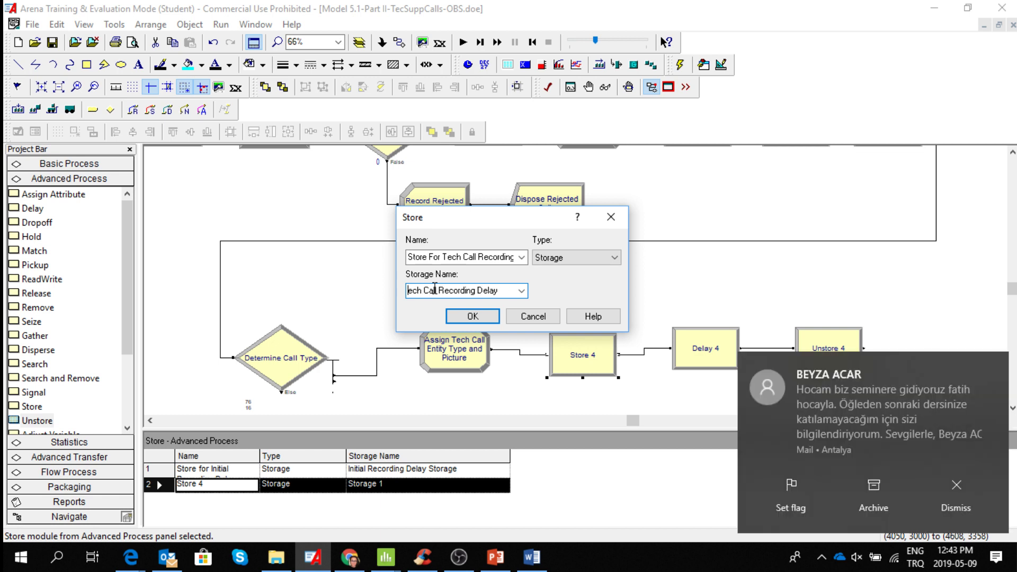
type("T")
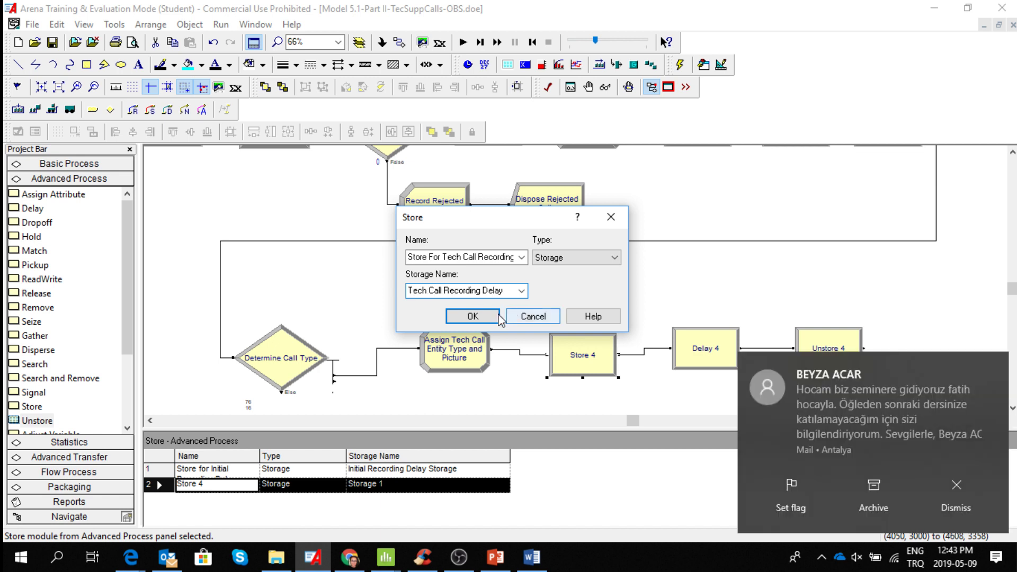
left_click(473, 316)
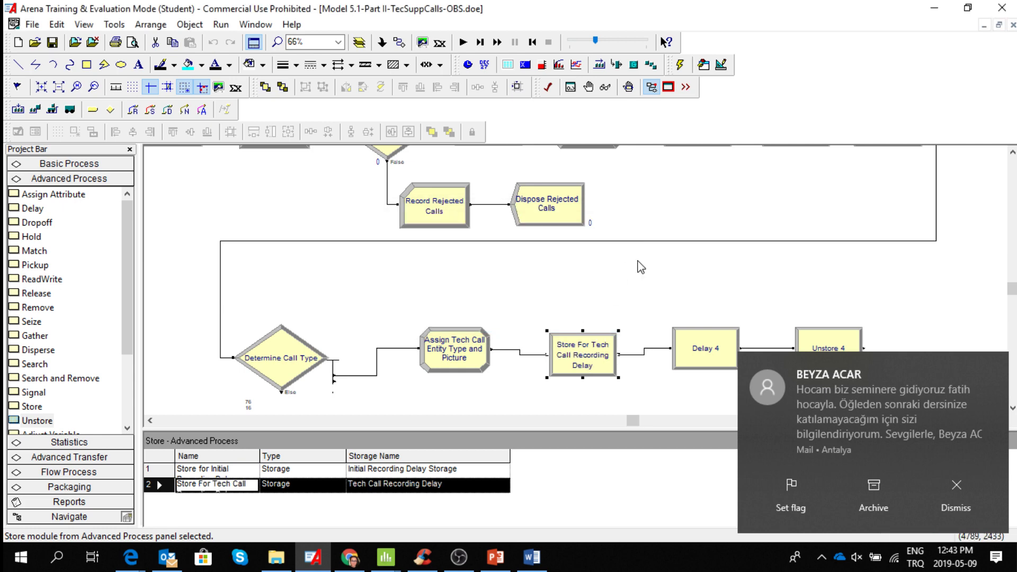
left_click(968, 493)
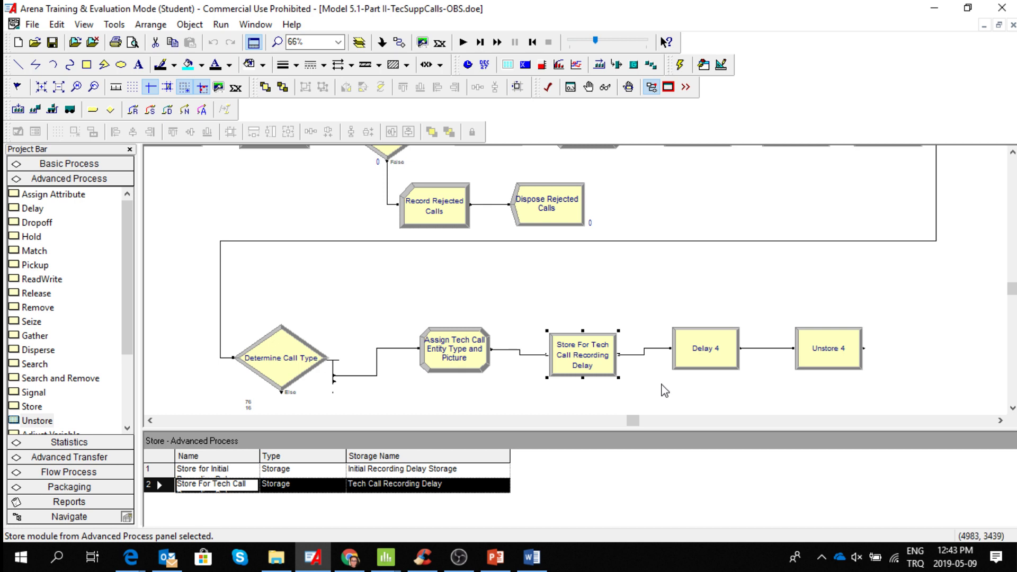
left_click_drag(581, 365, 582, 358)
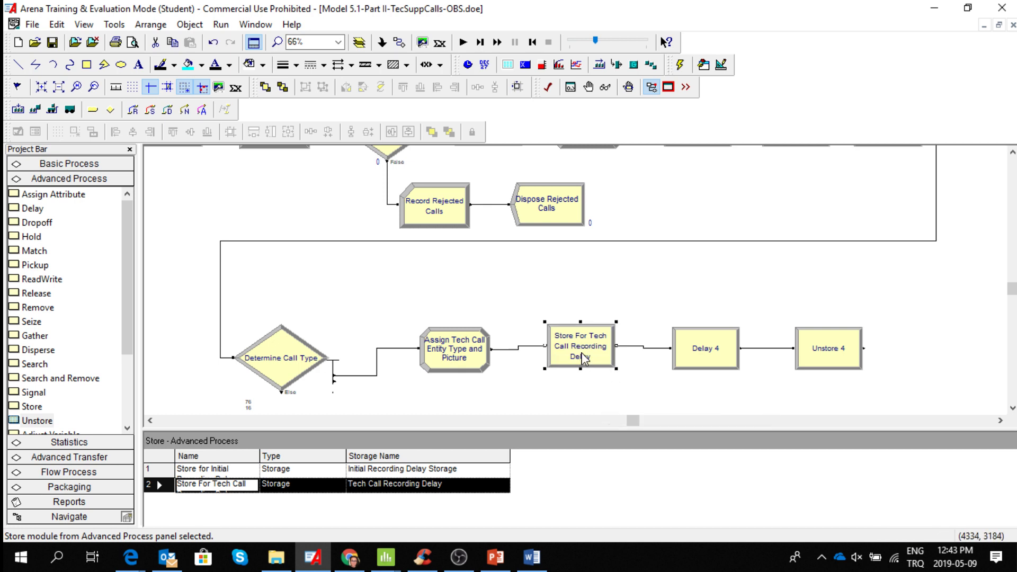
Try naming the new Delay module "Unstore From Tech Call Recording Delay", then clear that name.
left_click(711, 355)
double_click(711, 355)
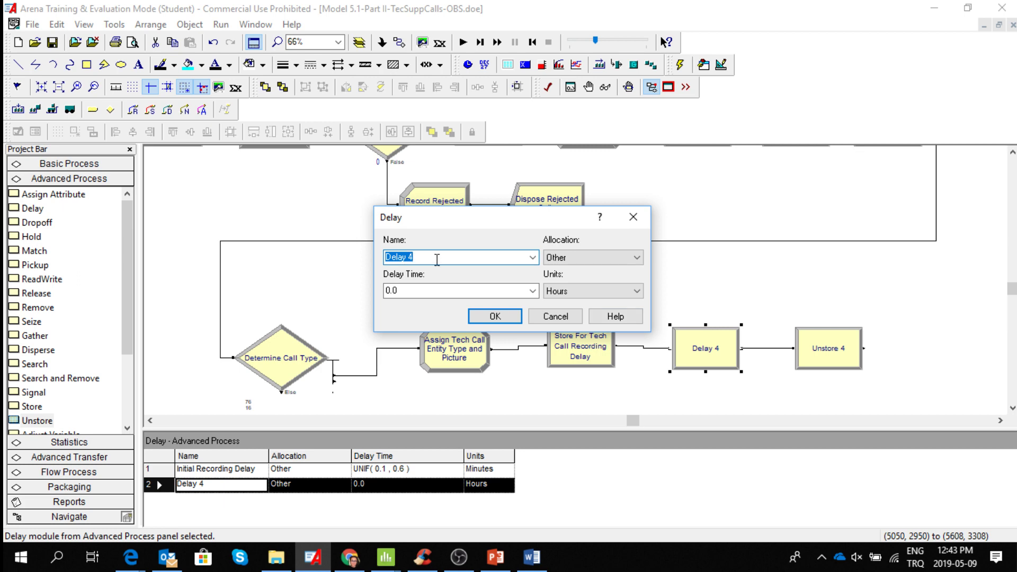
type("Store For Tech Call Recording Delay")
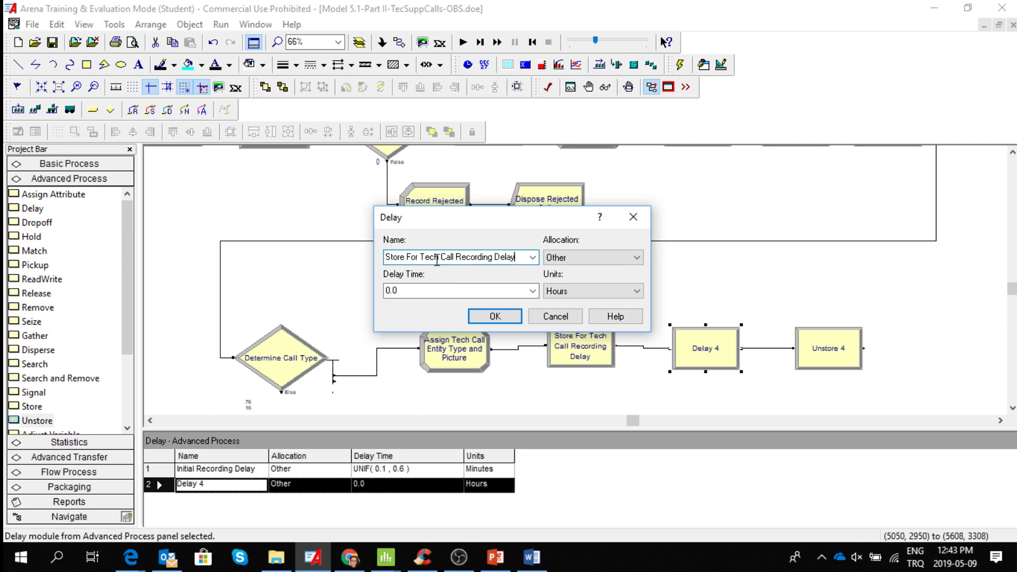
left_click(388, 257)
type("Un")
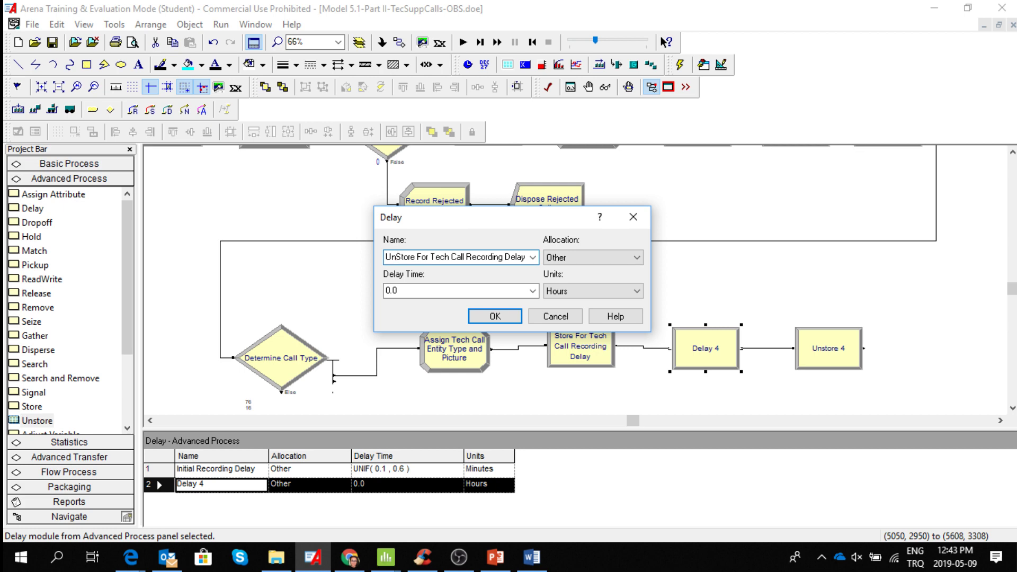
key("Delete")
type("s")
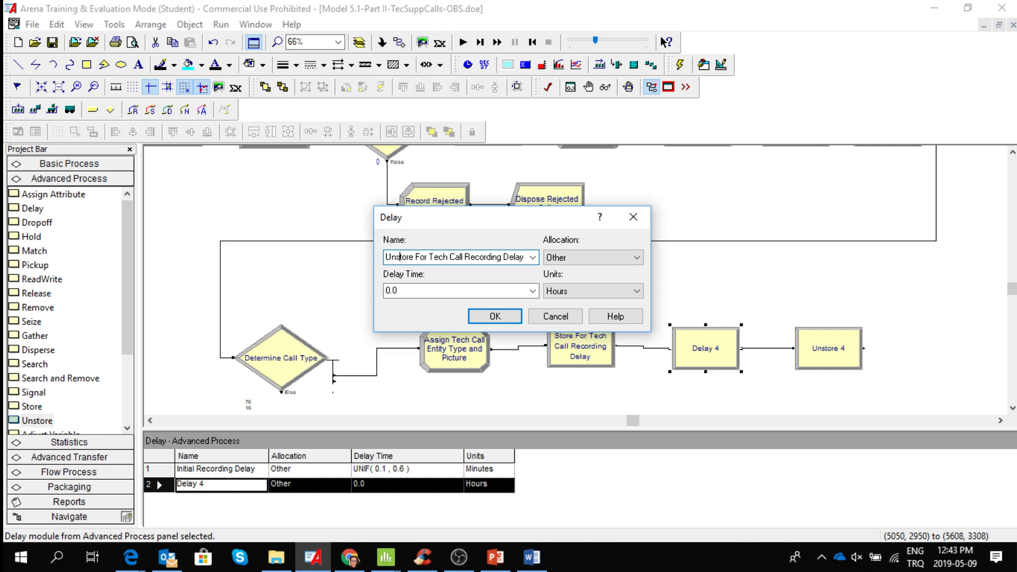
left_click(428, 258)
key("BackSpace")
key("BackSpace")
type("rom")
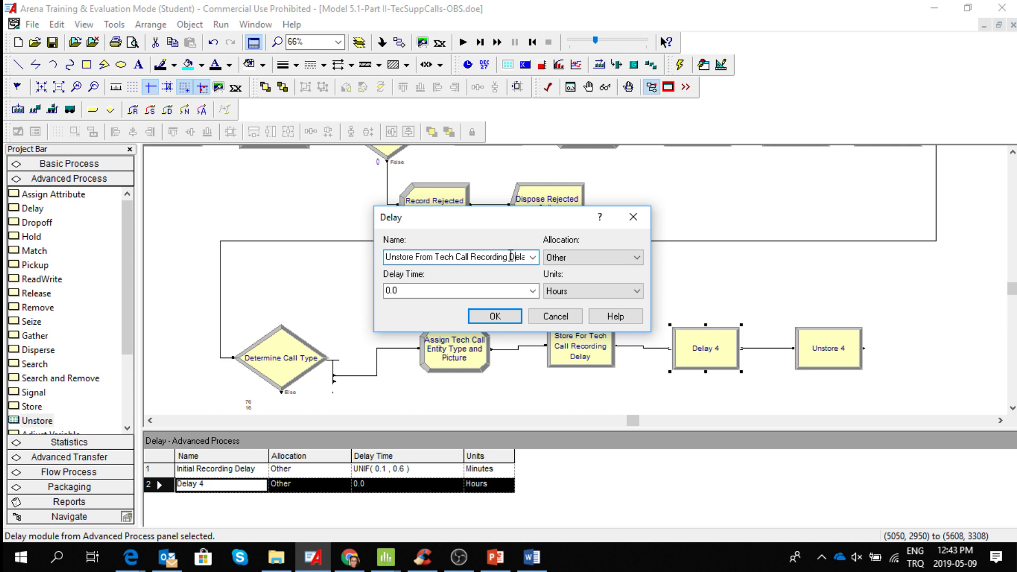
key("End")
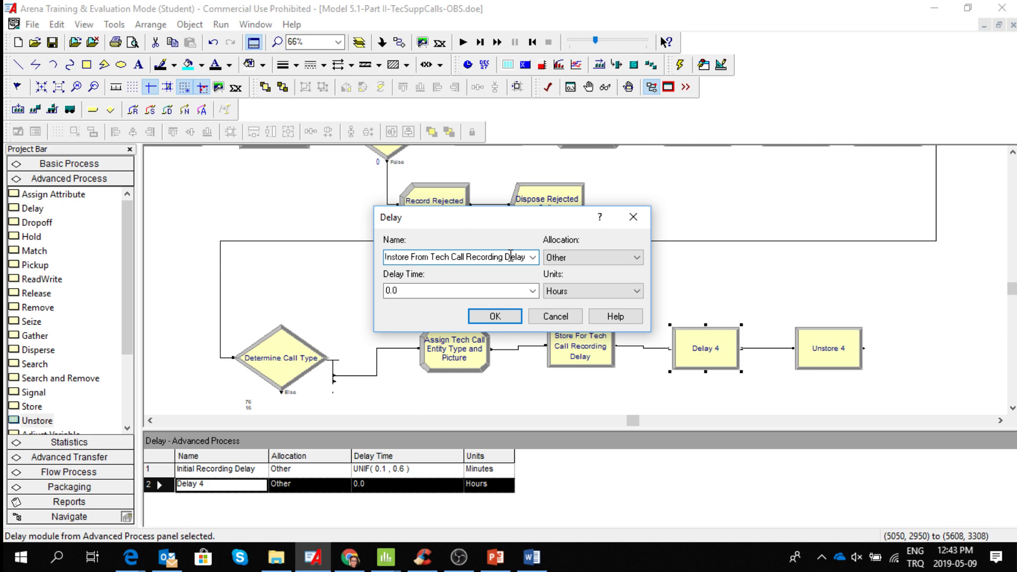
left_click(636, 258)
left_click(635, 262)
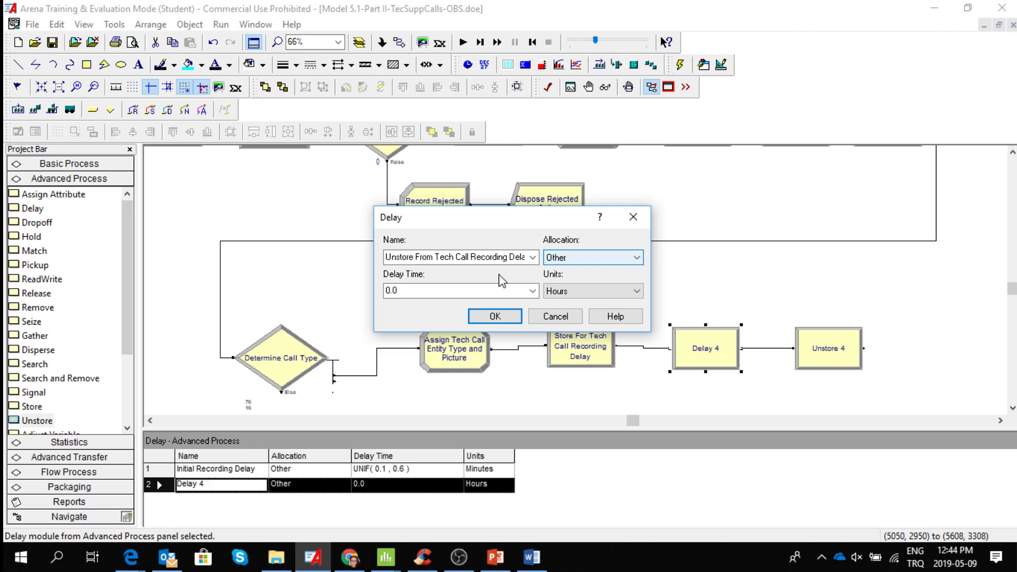
key("shift+Tab")
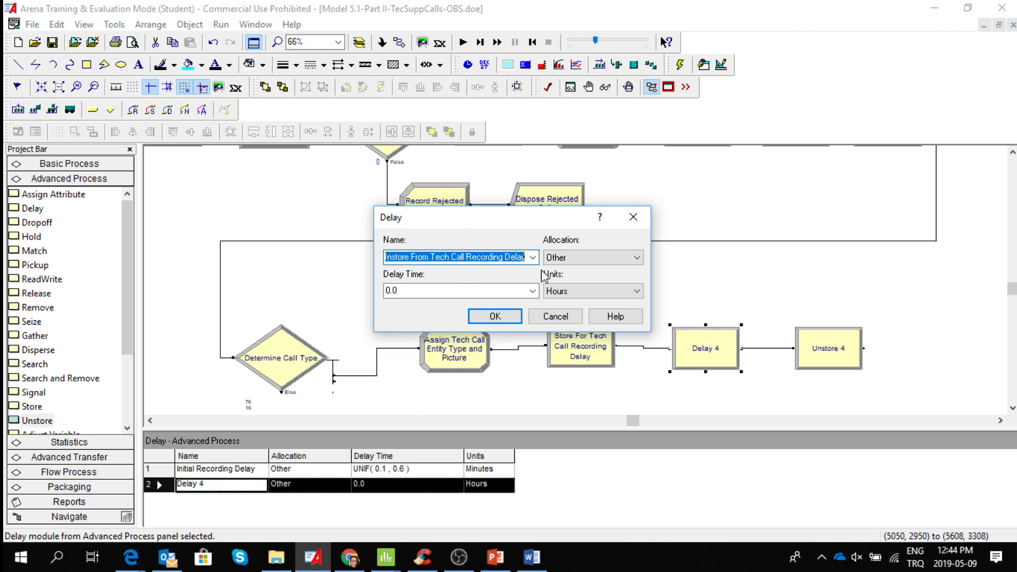
key("BackSpace")
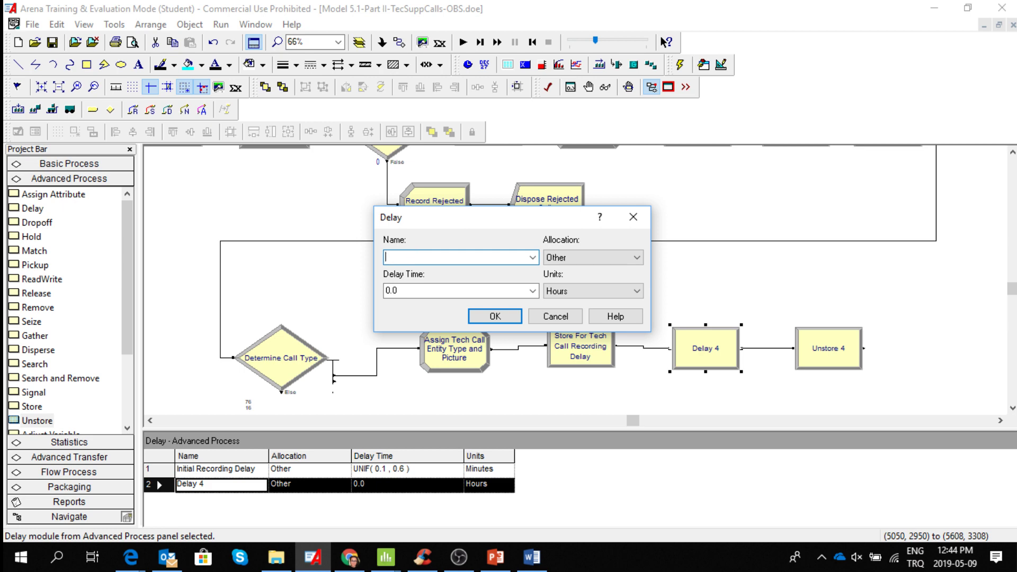
Try naming the new Delay module "Tech Call Recording Delay".
type("Instore From Tech Call Recording Delay")
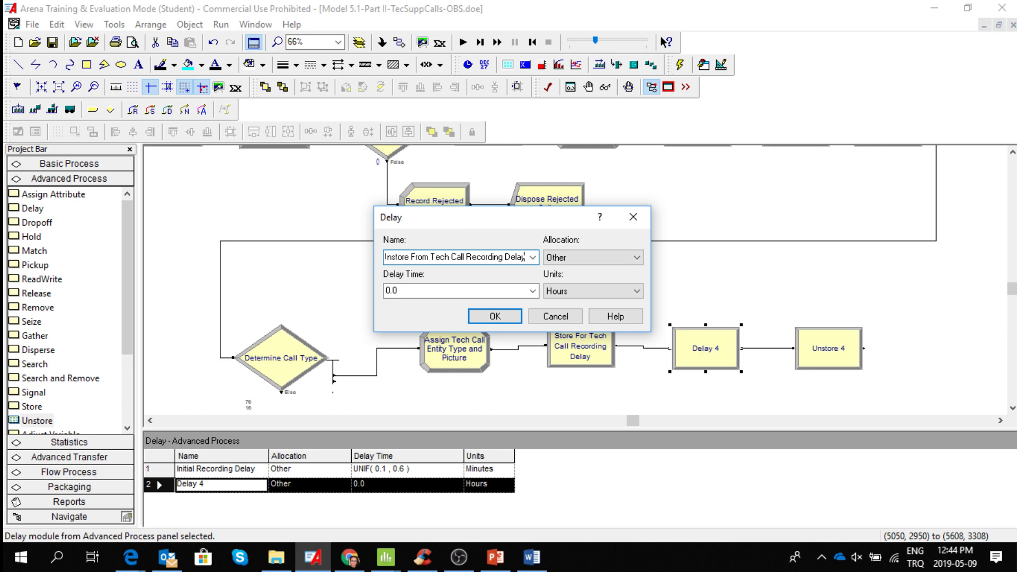
left_click(433, 258)
key("BackSpace")
key("BackSpace")
key("BackSpace")
key("BackSpace")
key("BackSpace")
key("BackSpace")
key("BackSpace")
key("BackSpace")
key("BackSpace")
key("BackSpace")
key("BackSpace")
key("BackSpace")
key("BackSpace")
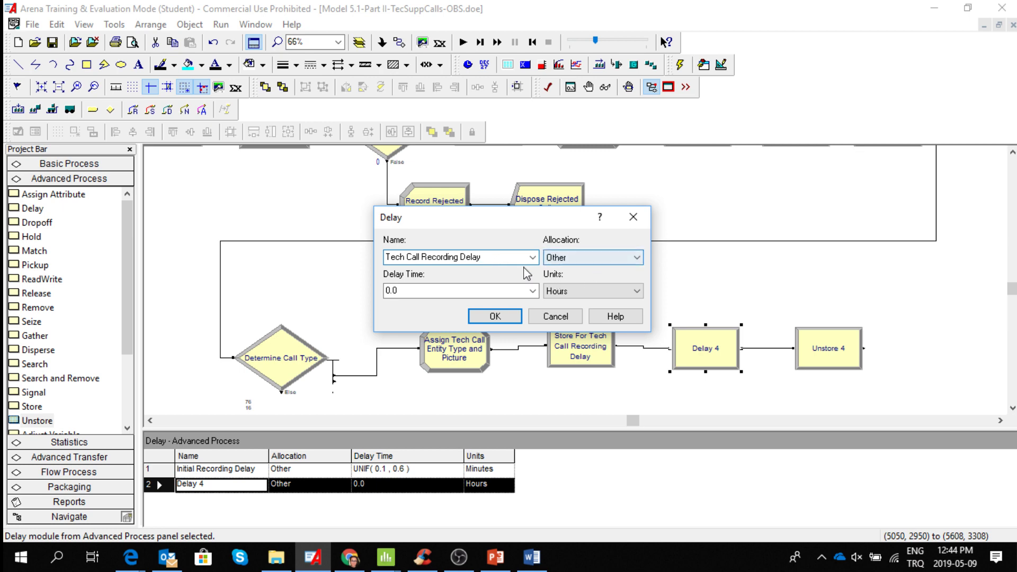
Set the Delay module's units to Minutes and its delay time to UNIF(0.1 , 0.5).
left_click(638, 292)
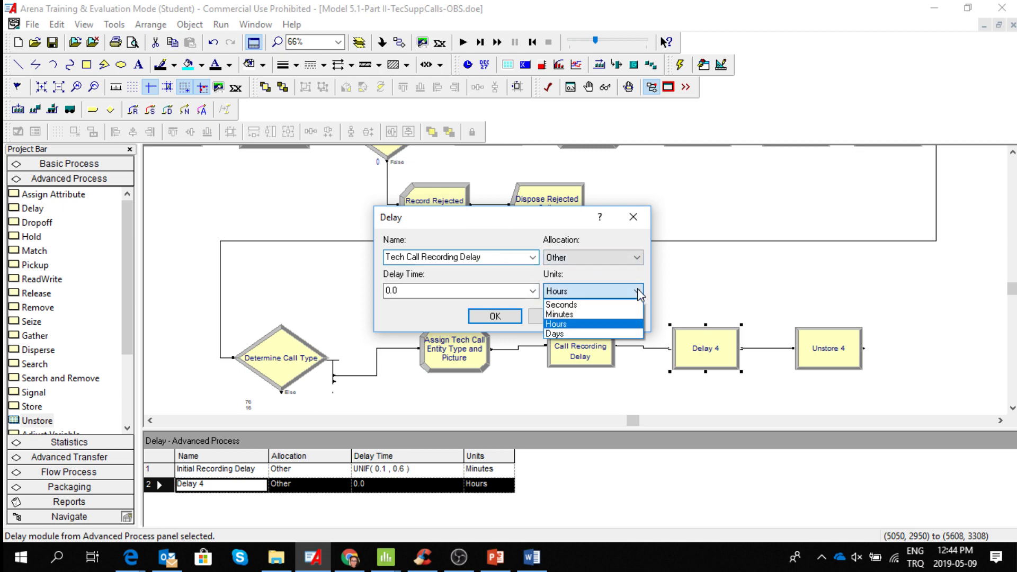
left_click(604, 314)
left_click(535, 290)
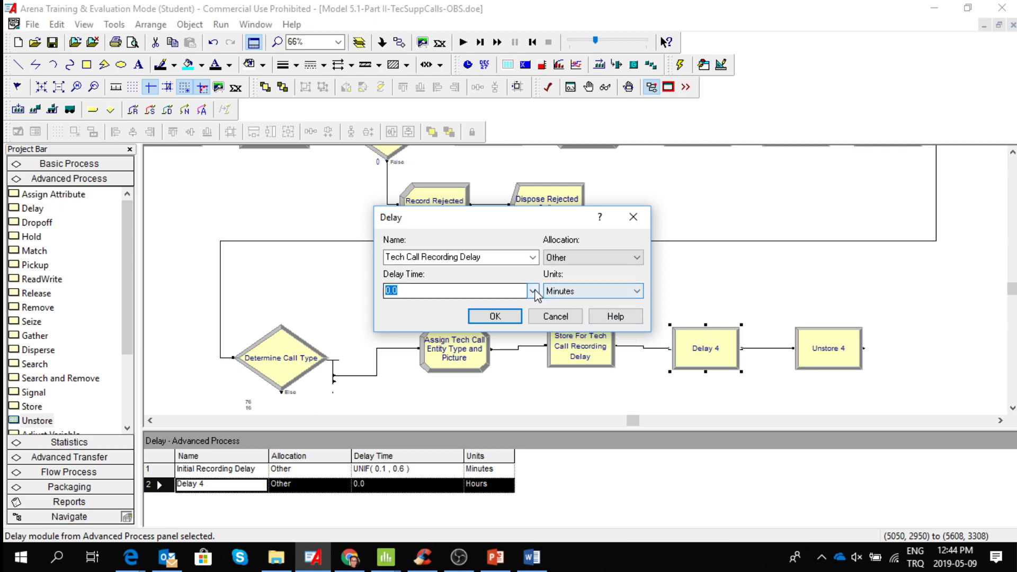
left_click(532, 291)
left_click(480, 341)
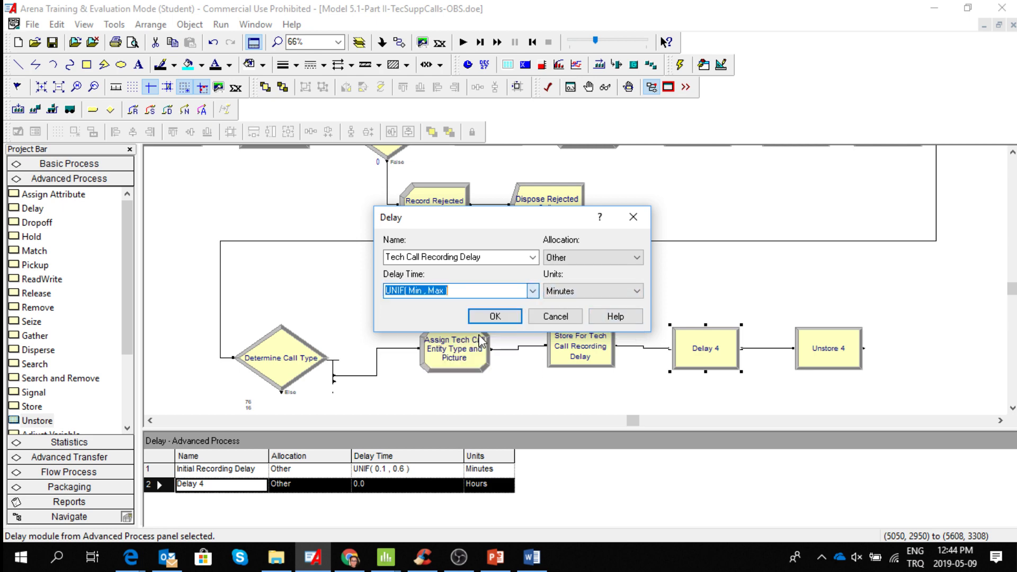
left_click(429, 291)
key("BackSpace")
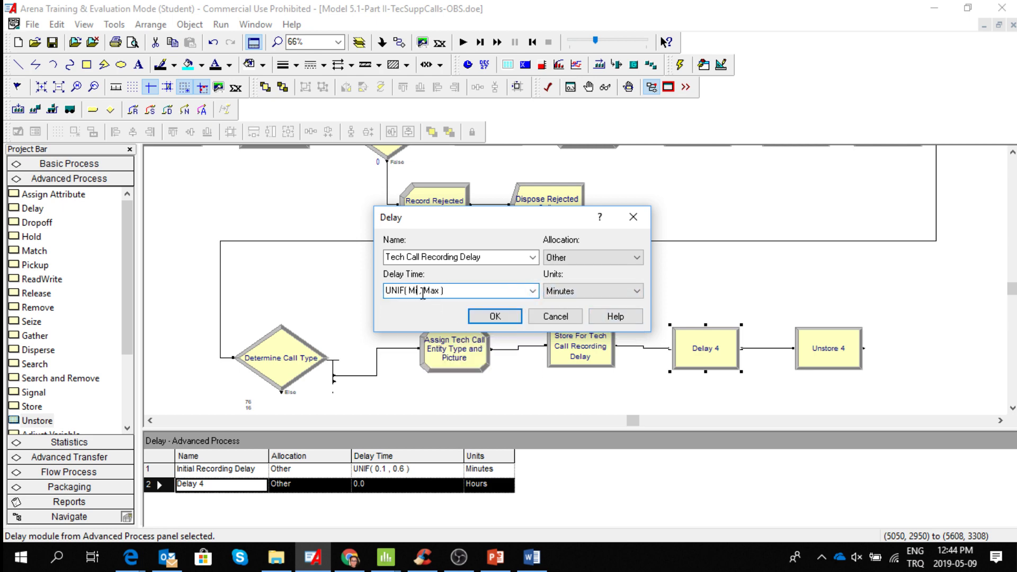
key("BackSpace")
key("BackSpace")
key("BackSpace")
type("0.1")
left_click(443, 291)
key("BackSpace")
key("BackSpace")
key("BackSpace")
type("0.5")
Try to accept the Delay module's settings with the name "Tech Call Recording Delay".
left_click(498, 316)
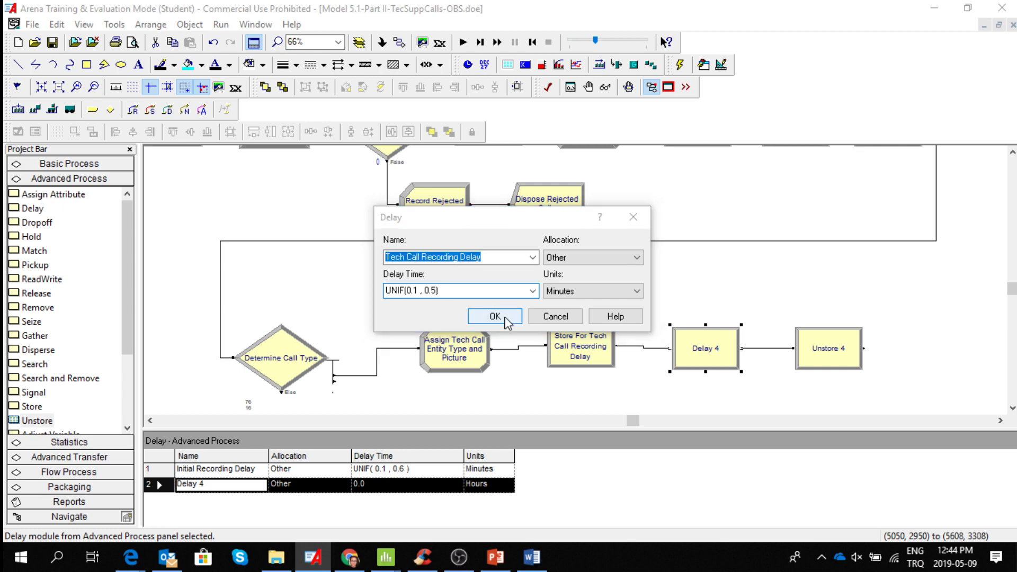
left_click(570, 313)
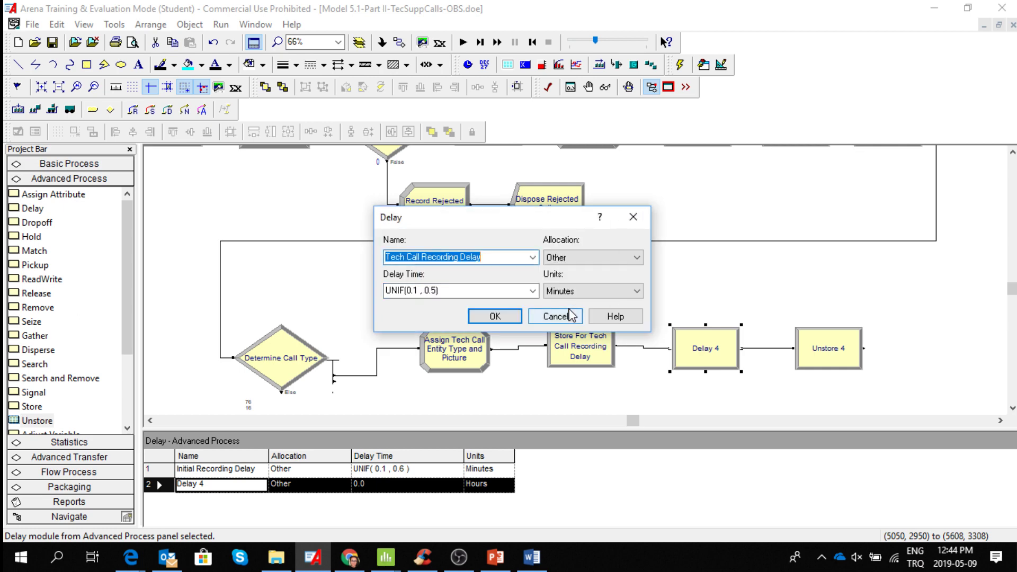
left_click(497, 256)
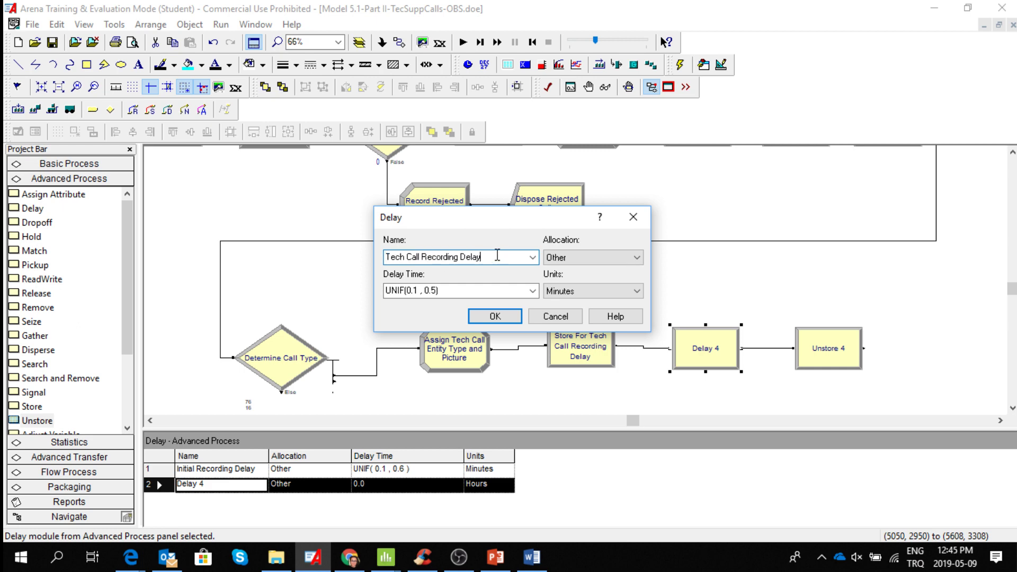
left_click(513, 321)
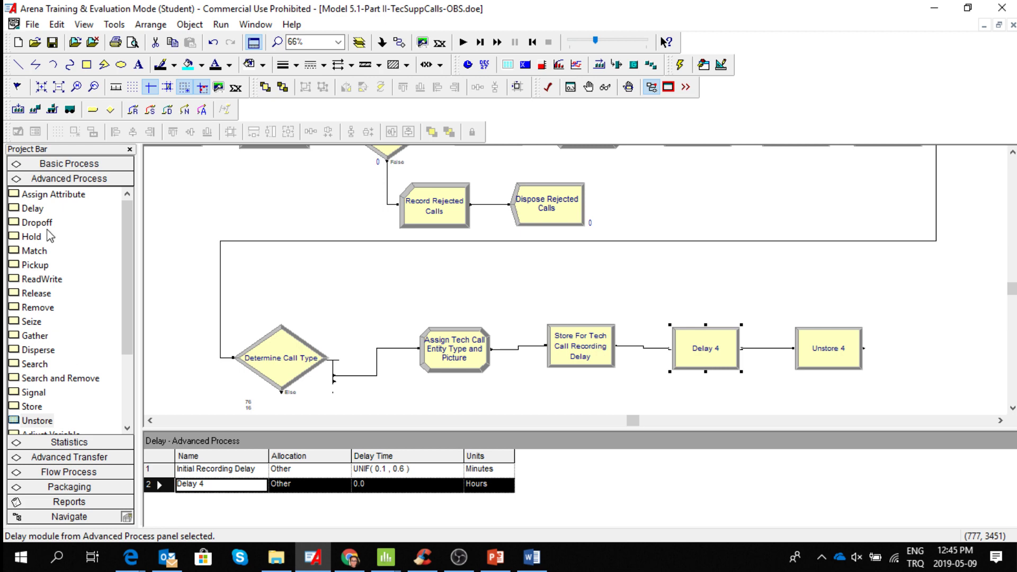
Display the Delay module data and select the Initial Recording Delay entry.
left_click(35, 211)
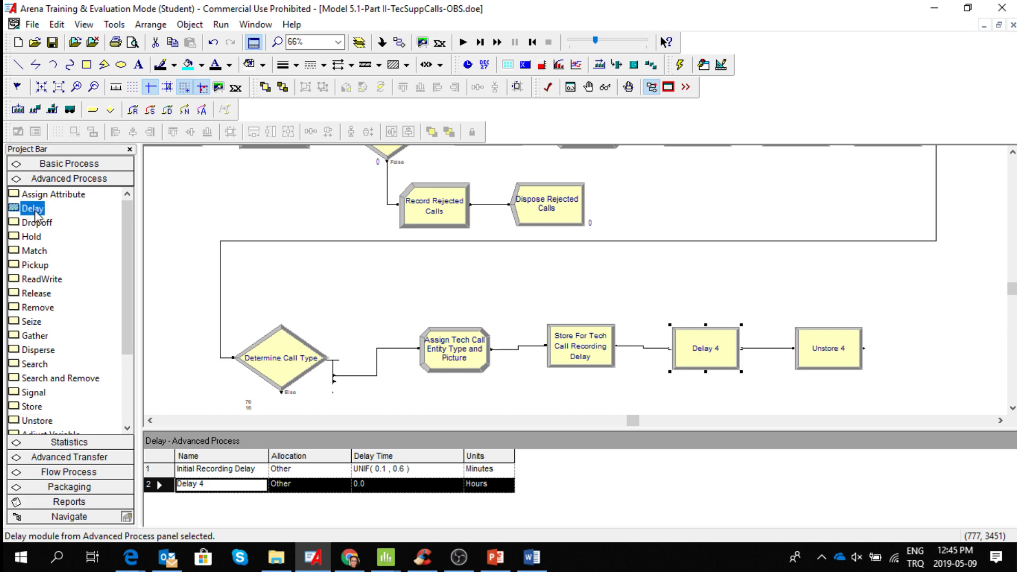
left_click(158, 468)
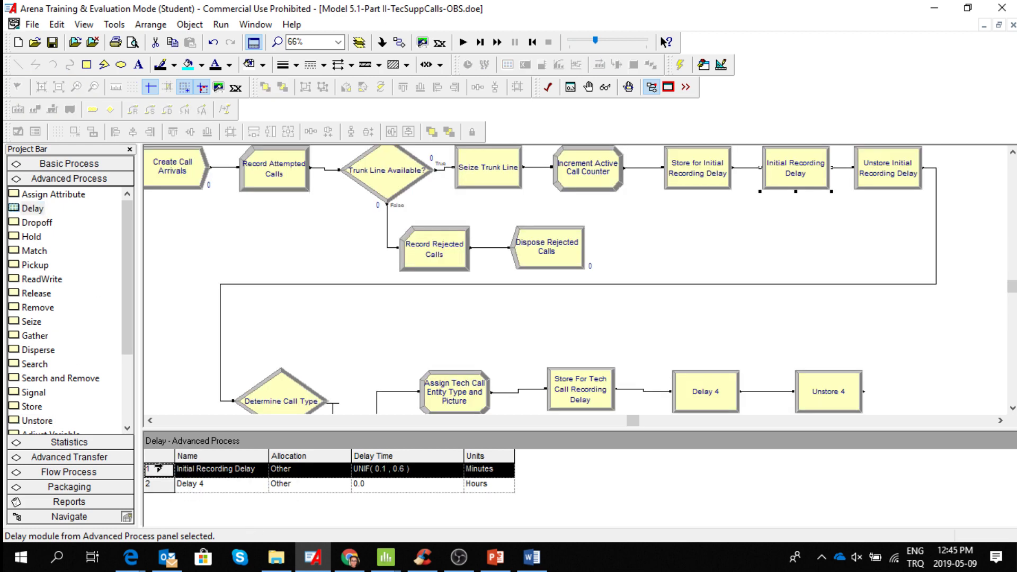
right_click(157, 470)
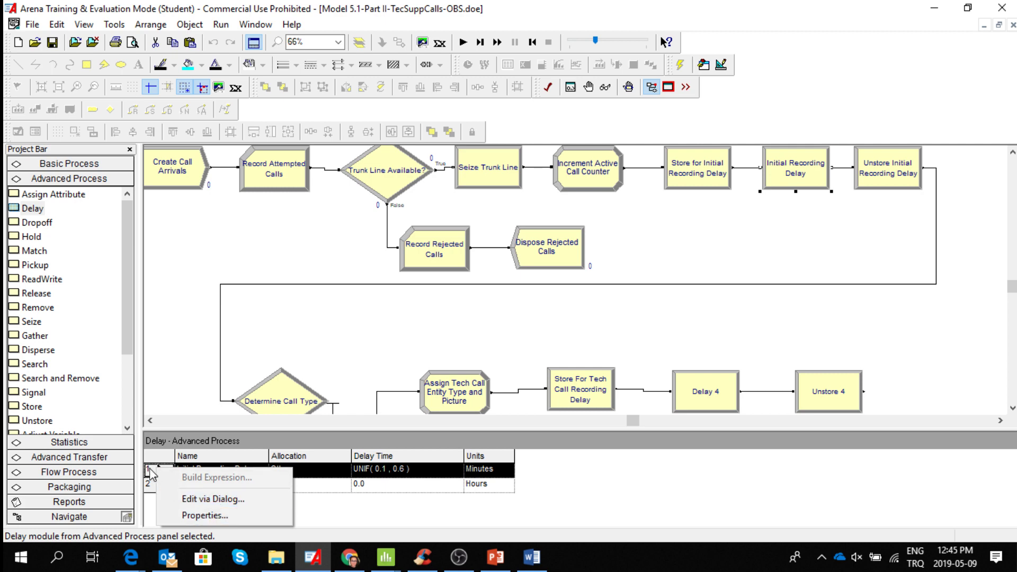
mouse_move(386, 556)
left_click(385, 503)
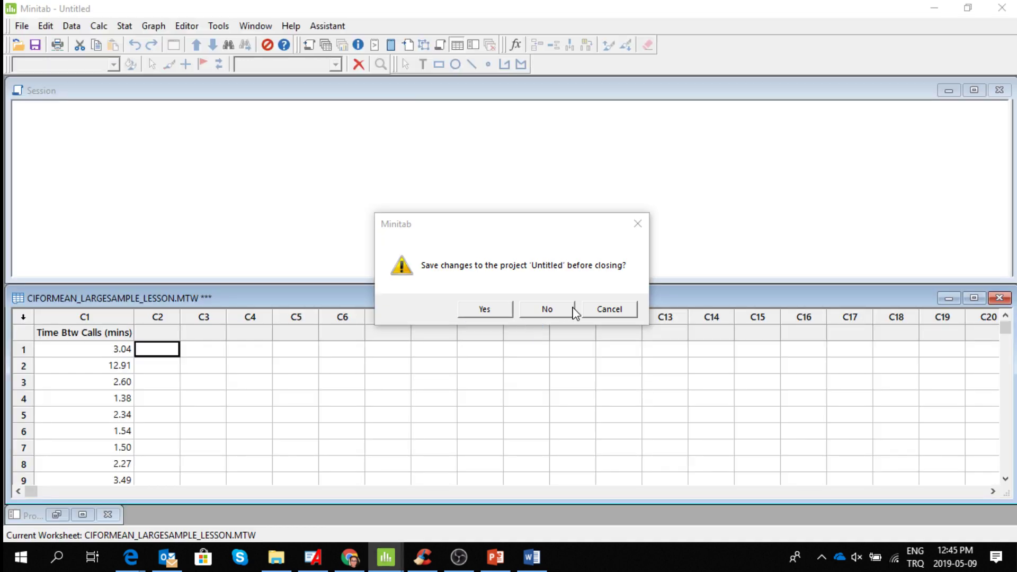
left_click(605, 311)
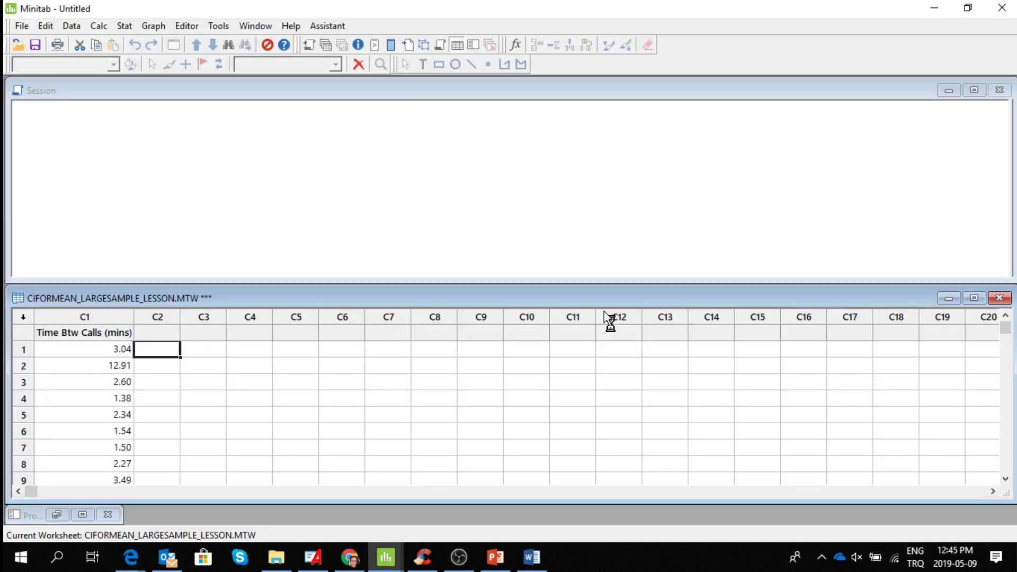
left_click(934, 8)
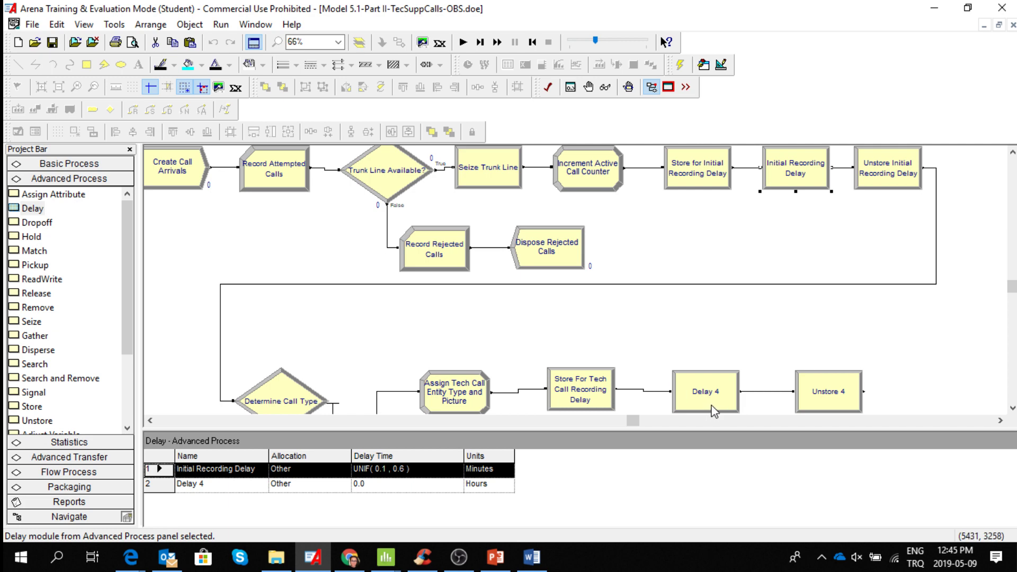
Rename the Delay 4 module as "Tech Call Recording Delay" in the Delay module data.
left_click(215, 488)
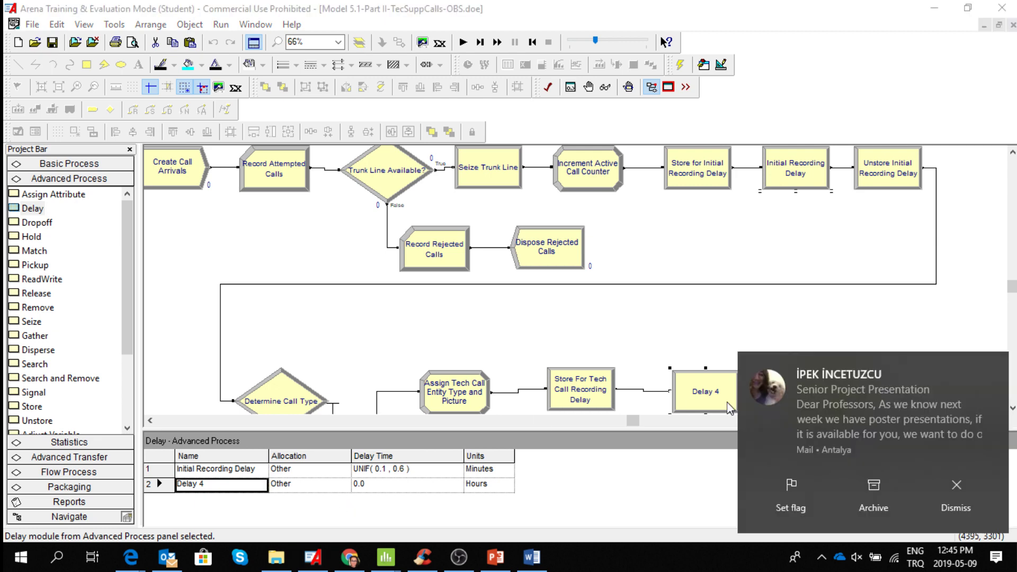
left_click(946, 492)
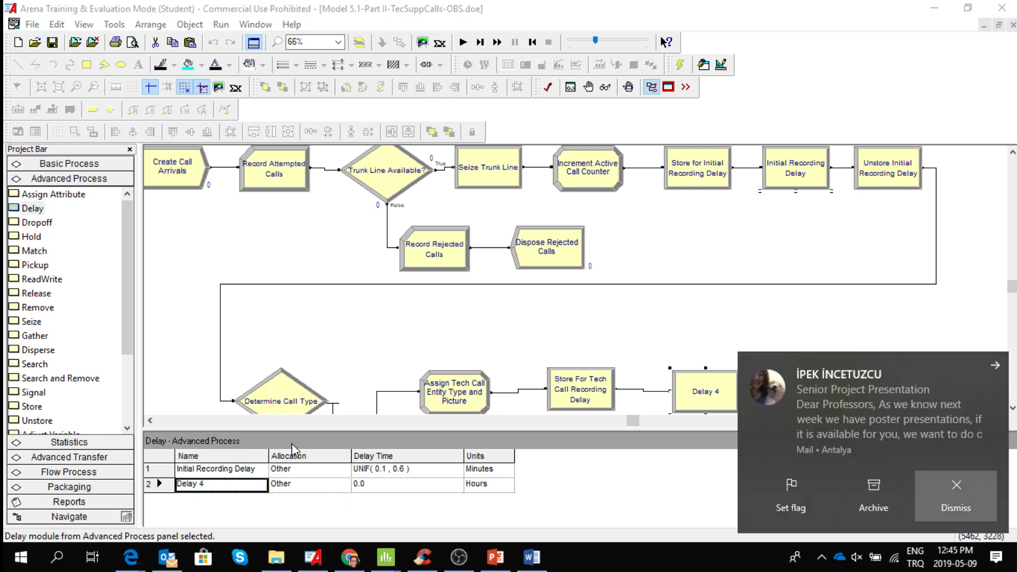
left_click(211, 486)
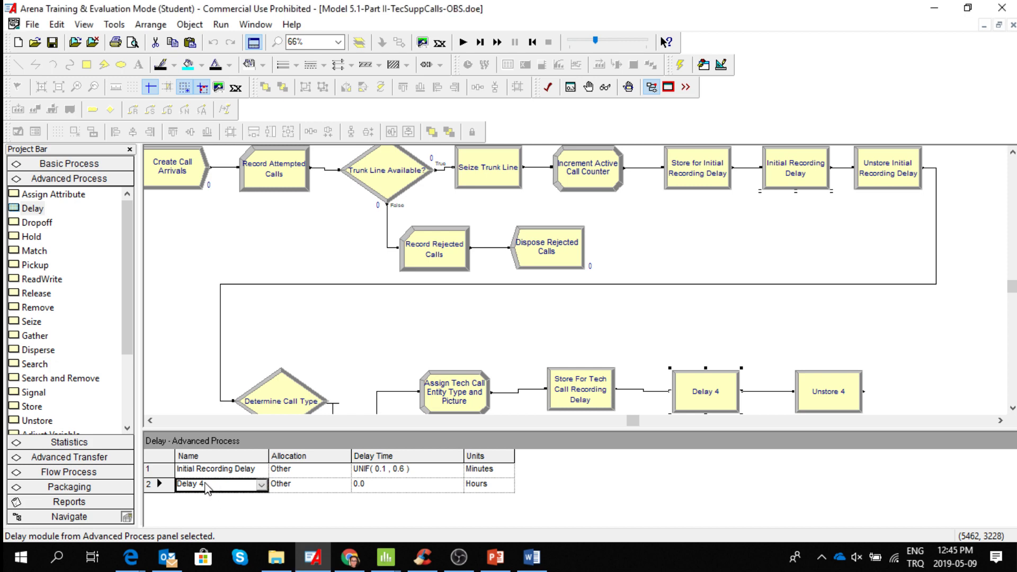
left_click(206, 483)
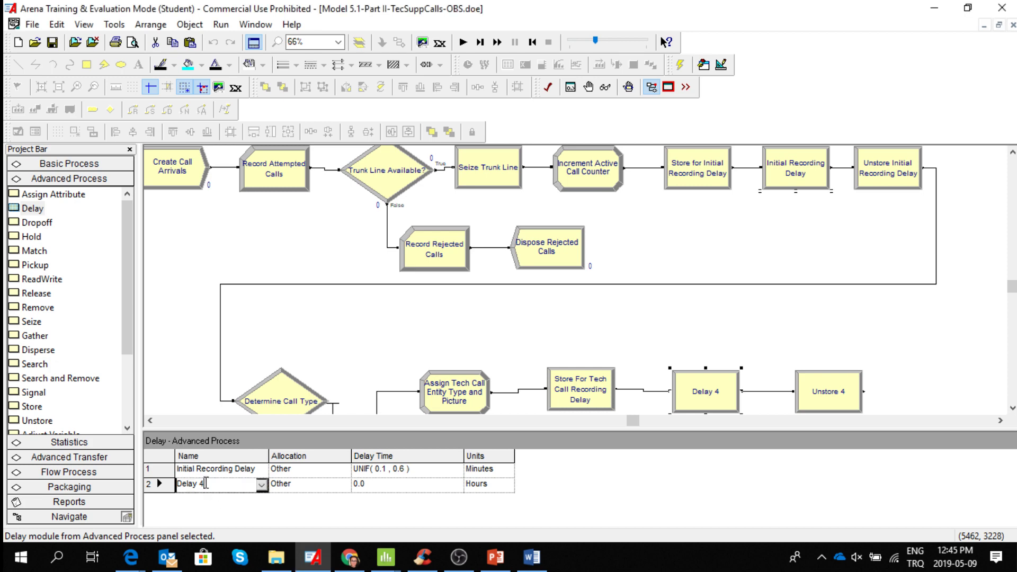
key("BackSpace")
key("BackSpace")
key("BackSpace")
key("BackSpace")
key("BackSpace")
key("BackSpace")
key("BackSpace")
type("Call Recording Delay")
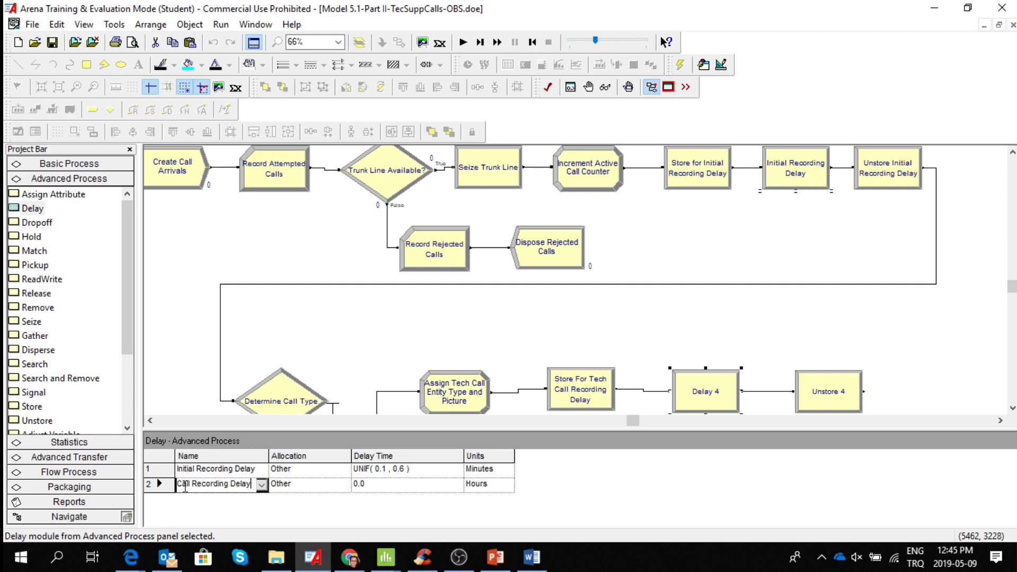
left_click(183, 485)
key("Left")
key("Left")
key("Left")
key("Left")
key("Left")
key("Left")
key("BackSpace")
key("BackSpace")
key("BackSpace")
key("BackSpace")
key("BackSpace")
key("BackSpace")
key("BackSpace")
key("BackSpace")
key("BackSpace")
key("BackSpace")
key("BackSpace")
key("BackSpace")
left_click(323, 490)
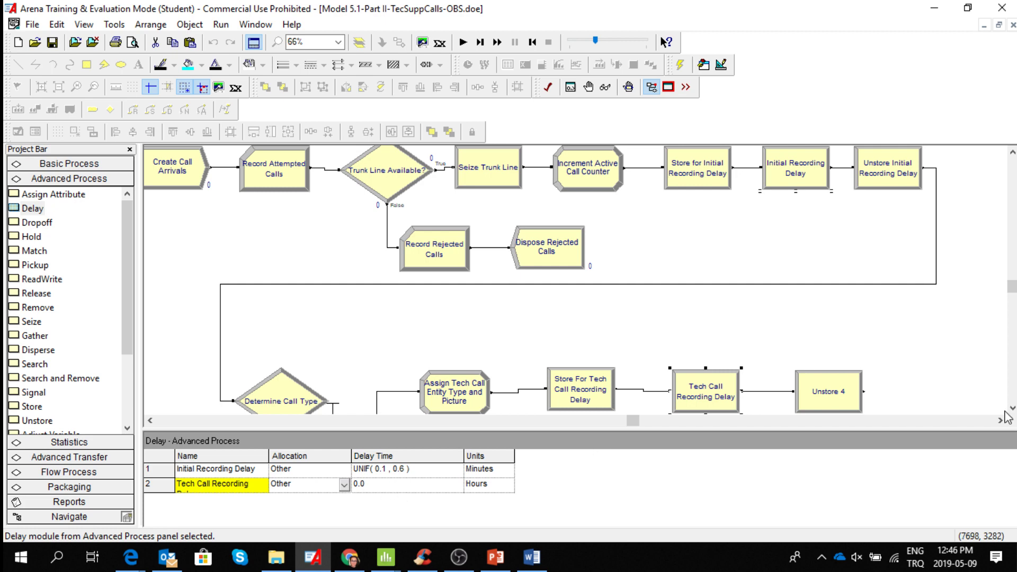
Set the delay time of the Tech Call Recording Delay module to UNIF(01.,05).
scroll(715, 402, "down", 1)
scroll(821, 349, "down", 1)
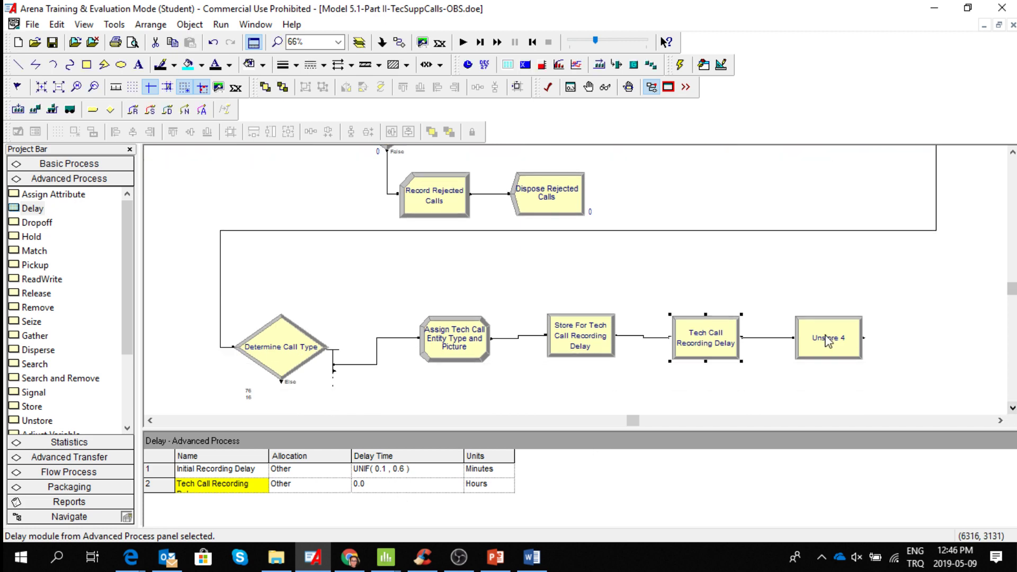
left_click(828, 342)
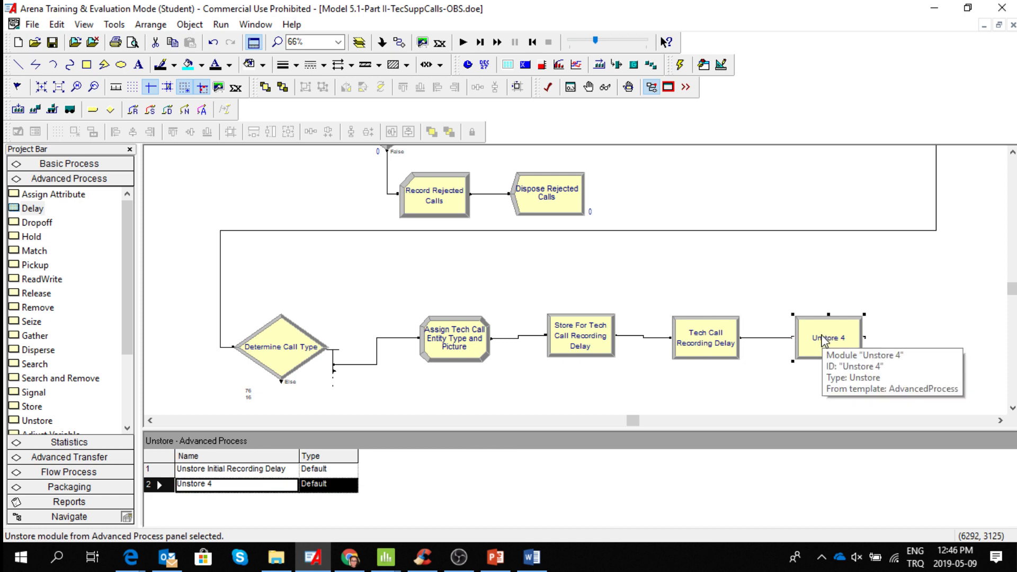
left_click(705, 350)
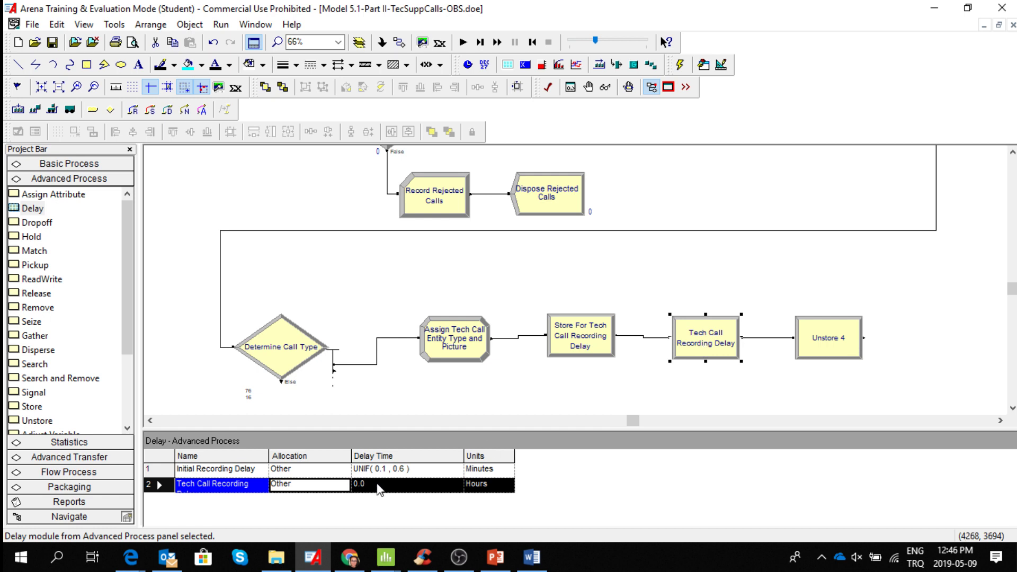
left_click(378, 483)
left_click(378, 483)
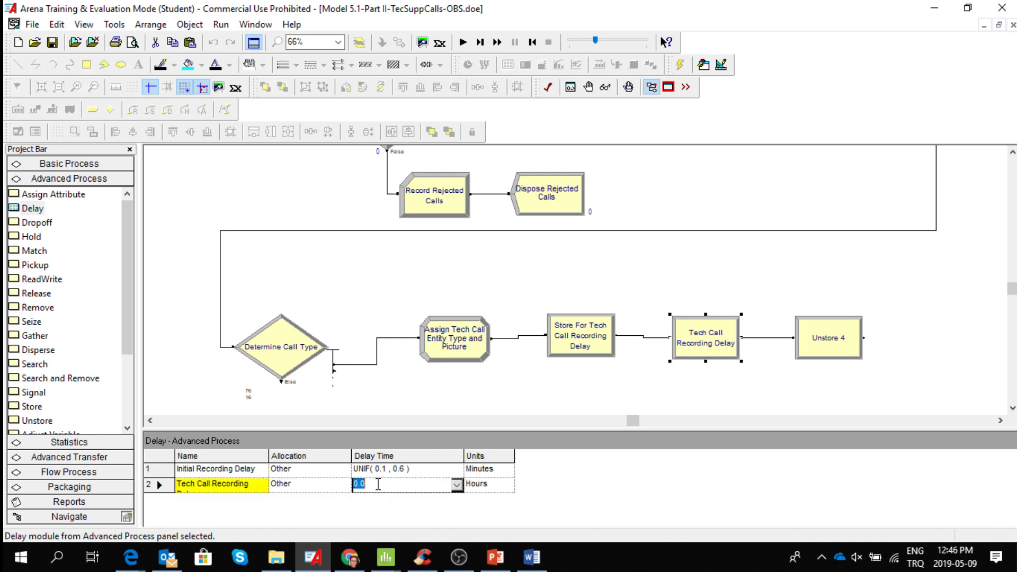
type("un")
key("BackSpace")
key("BackSpace")
type("UNIF(01.,05)")
left_click(497, 495)
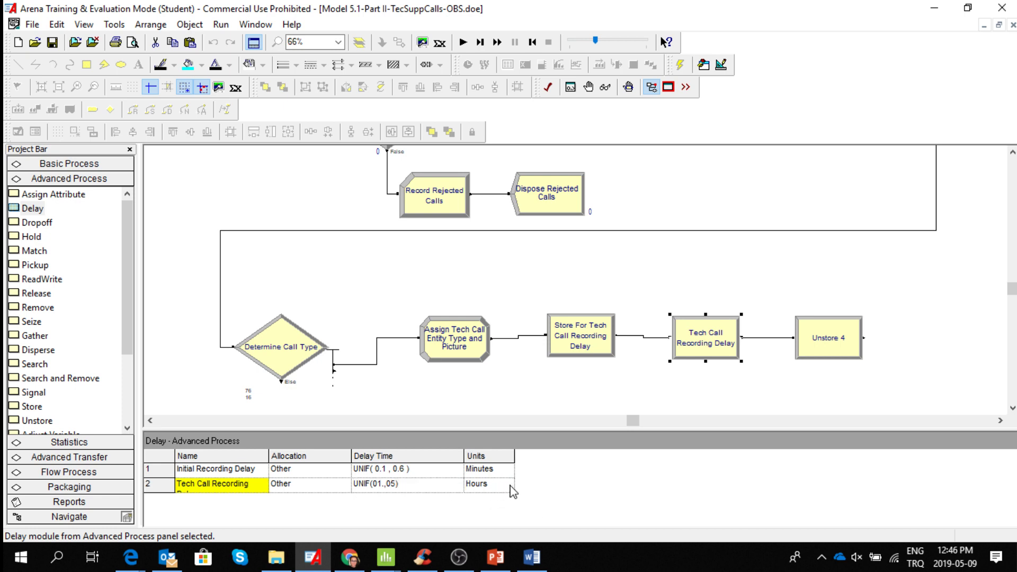
Set the Tech Call Recording Delay units to Minutes and make its row tall enough for the full name.
left_click(511, 486)
left_click(483, 511)
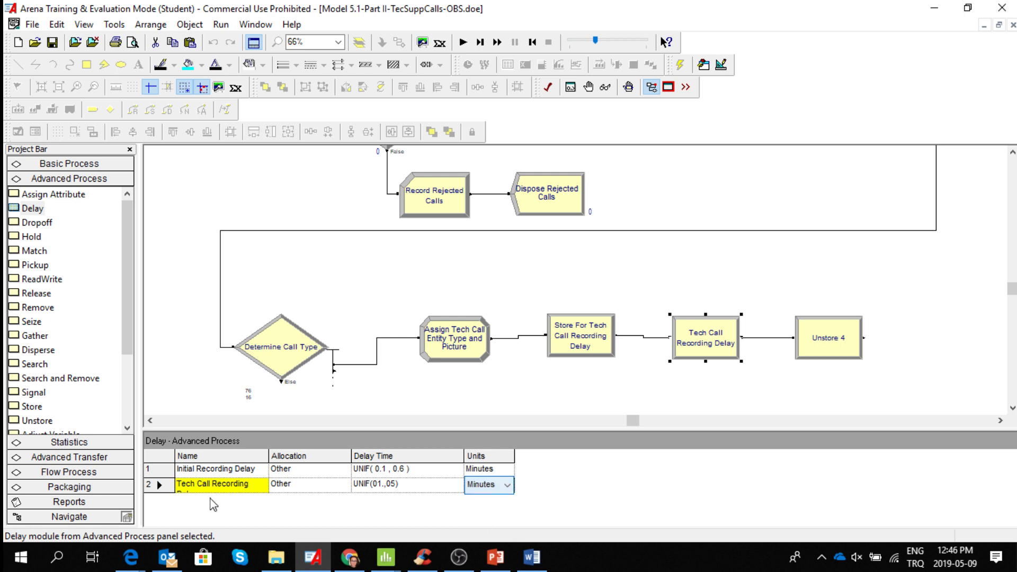
left_click(221, 488)
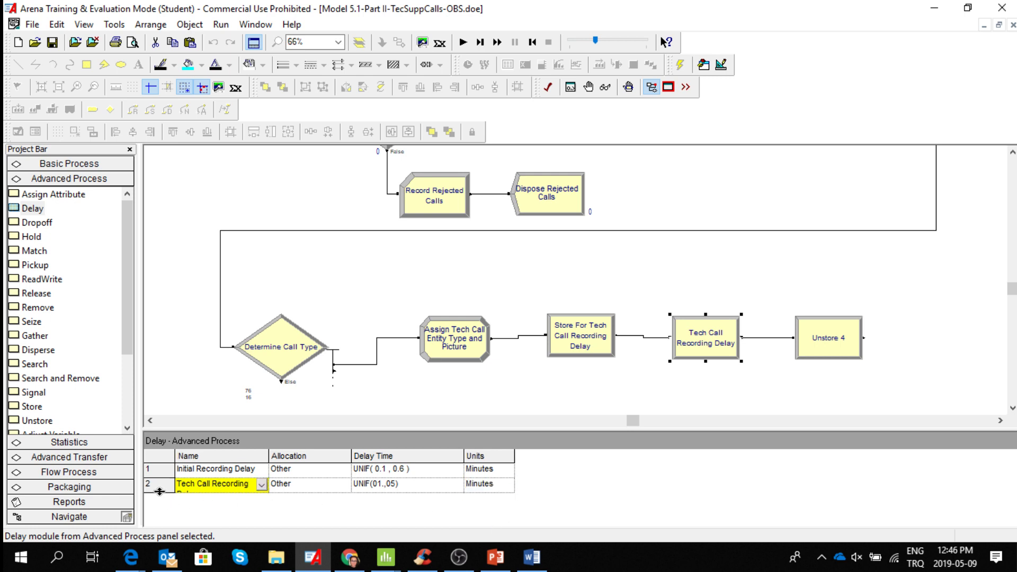
left_click_drag(159, 491, 159, 511)
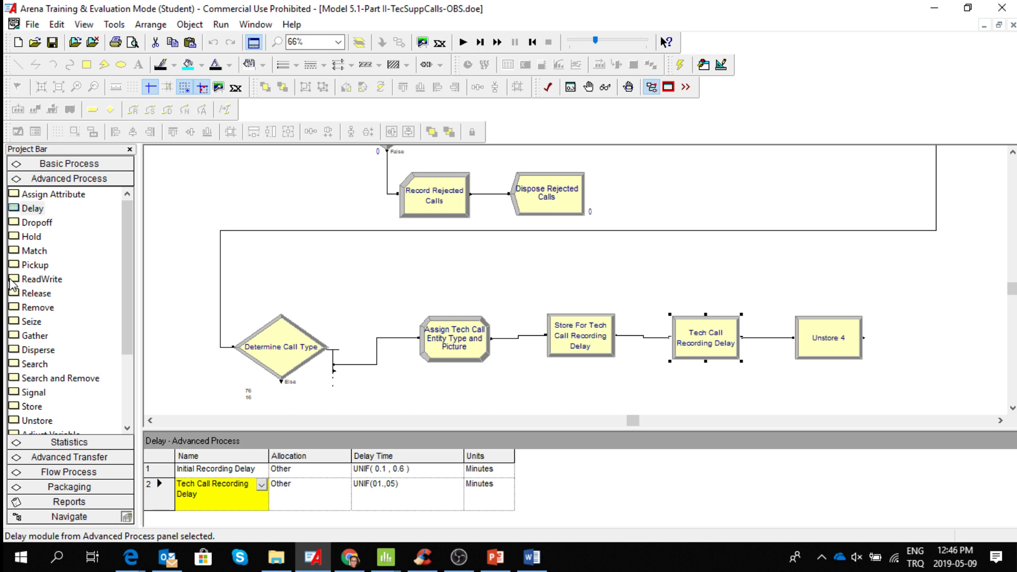
Compare the data of the tech call Store, Delay and Unstore modules and check the name choices for the highlighted Delay entry.
left_click(591, 358)
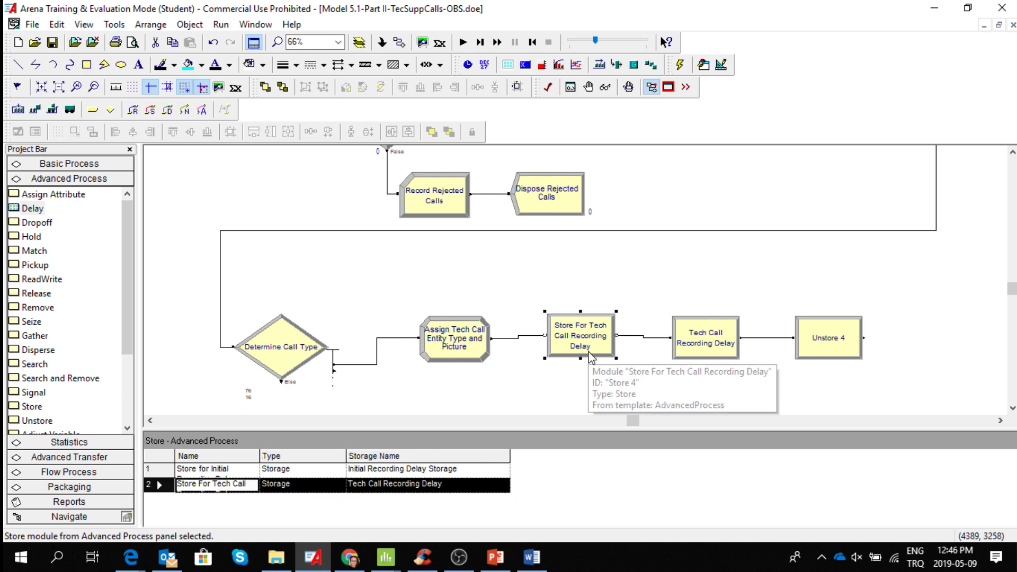
left_click(729, 351)
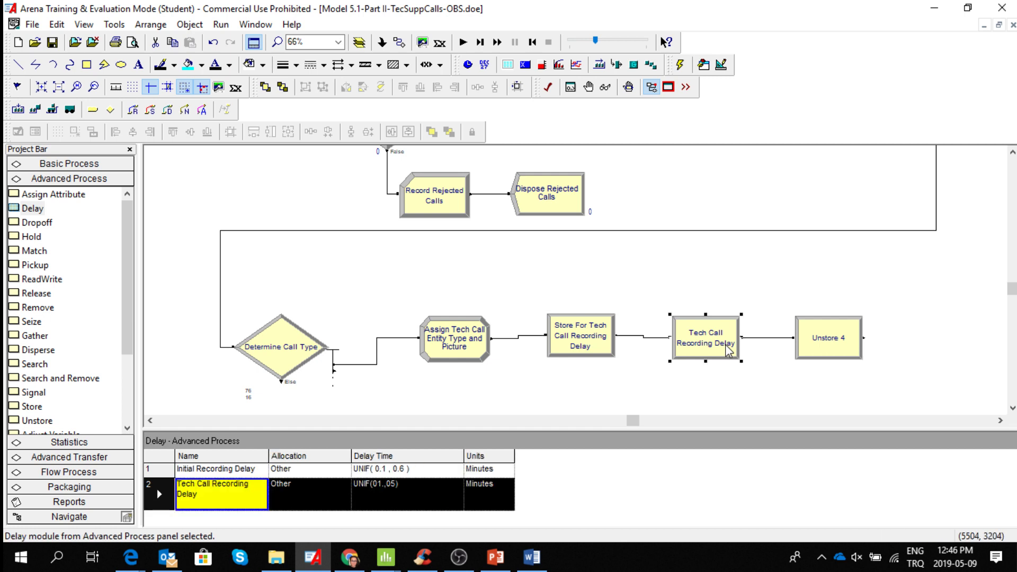
left_click(830, 353)
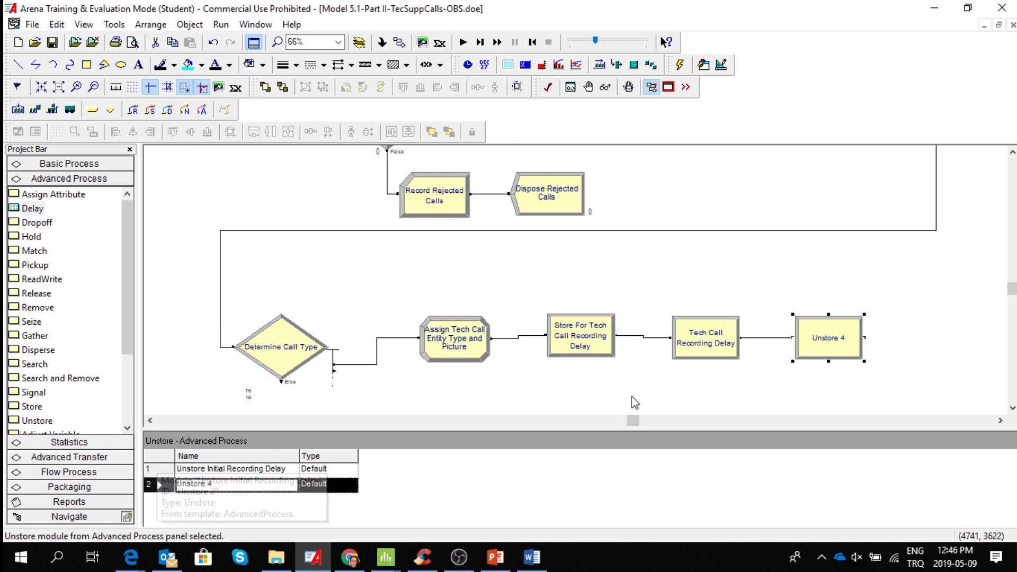
left_click(600, 353)
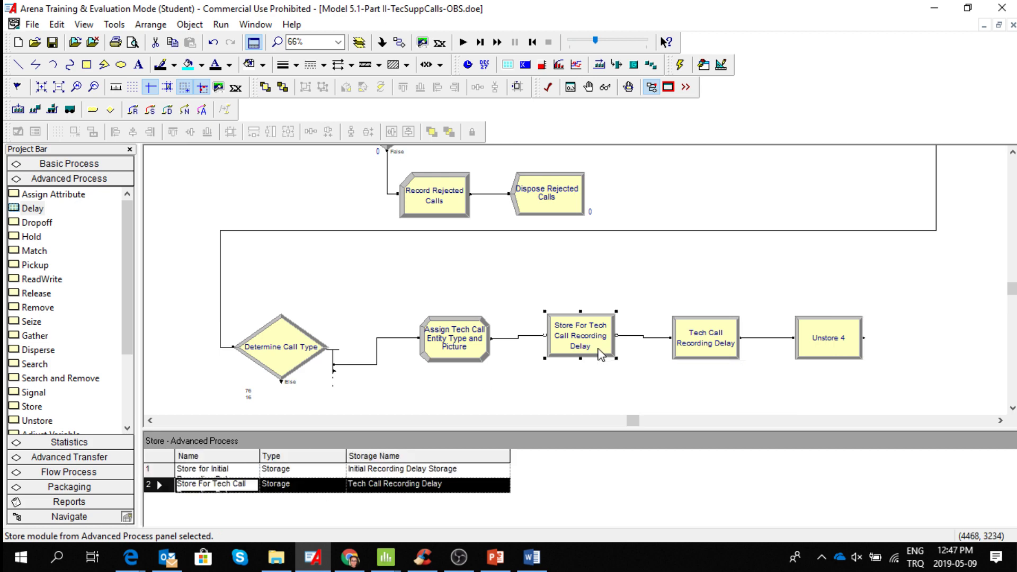
left_click(695, 342)
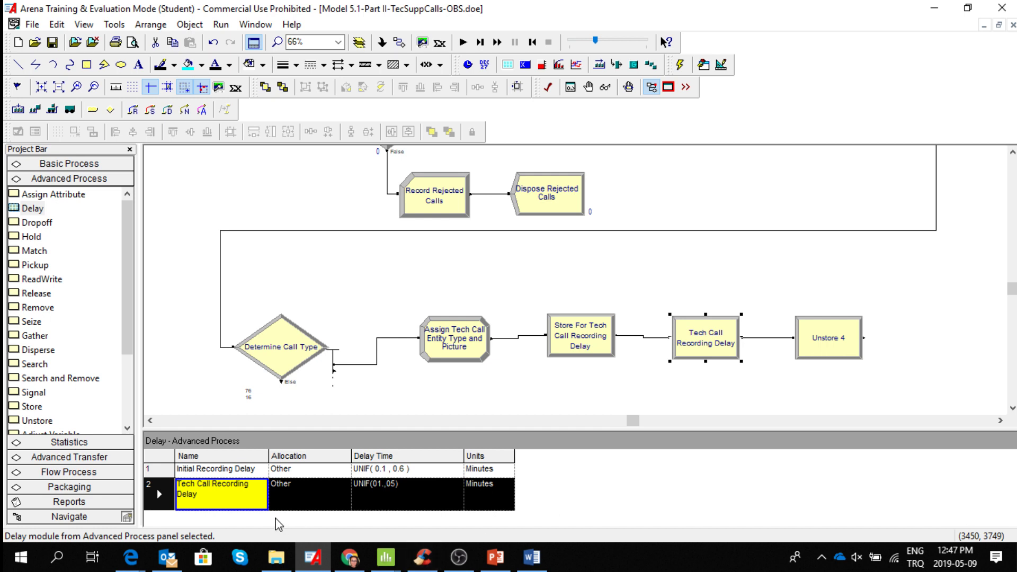
left_click(234, 499)
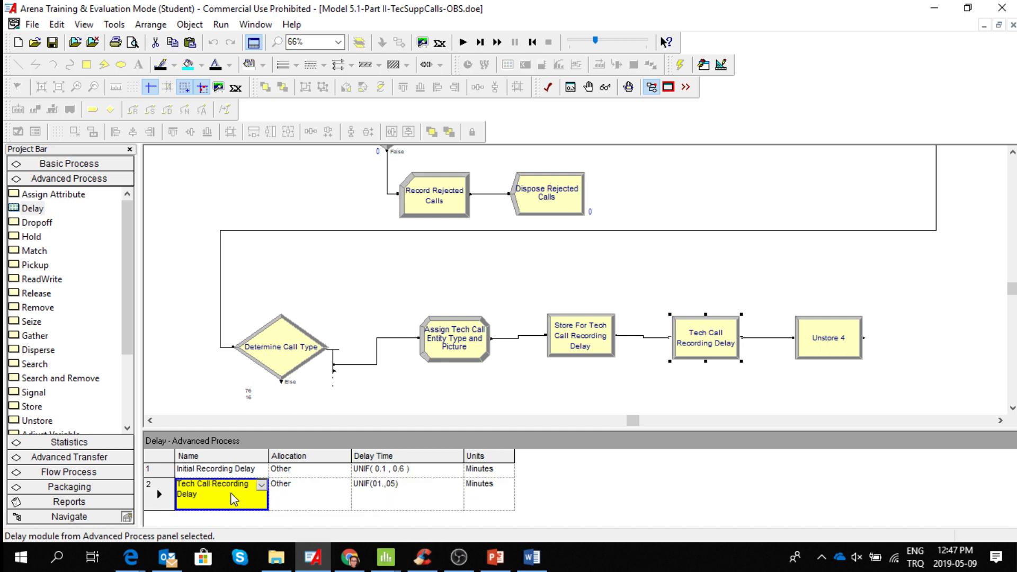
left_click(262, 486)
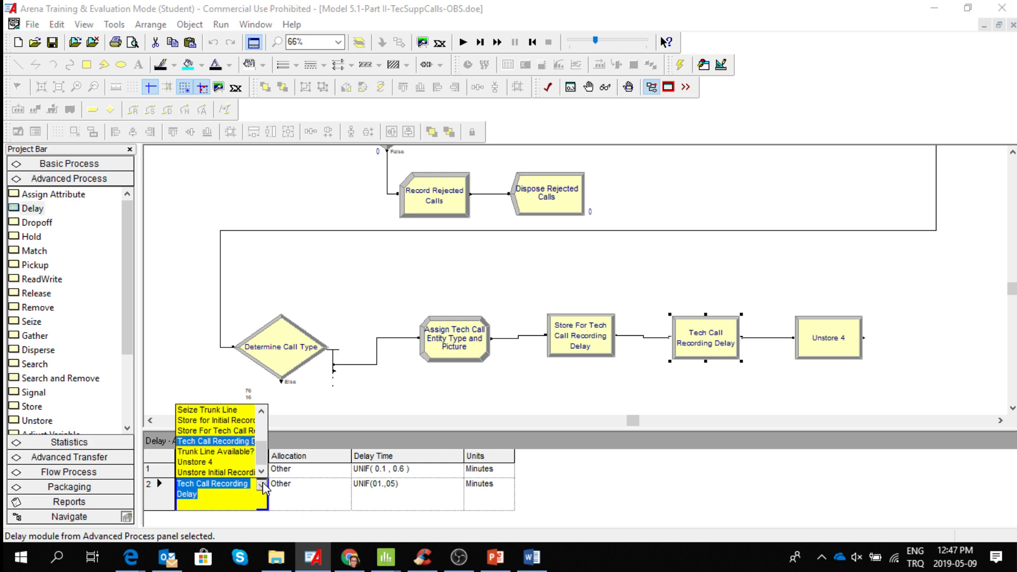
left_click(262, 485)
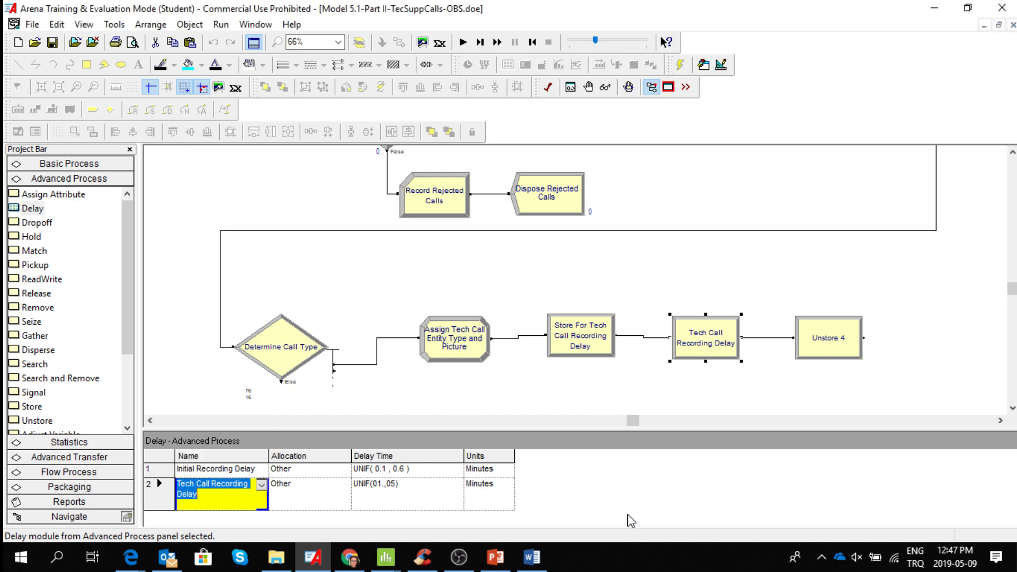
left_click(709, 335)
Edit the name of the Unstore 4 module so that it begins with "Unstore From Tech Call".
left_click(848, 334)
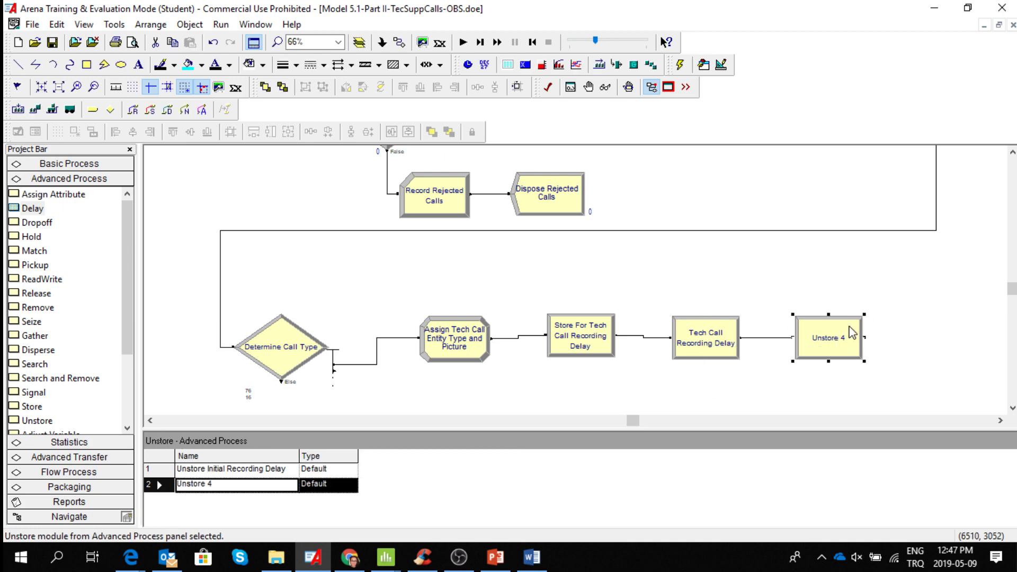
left_click(217, 492)
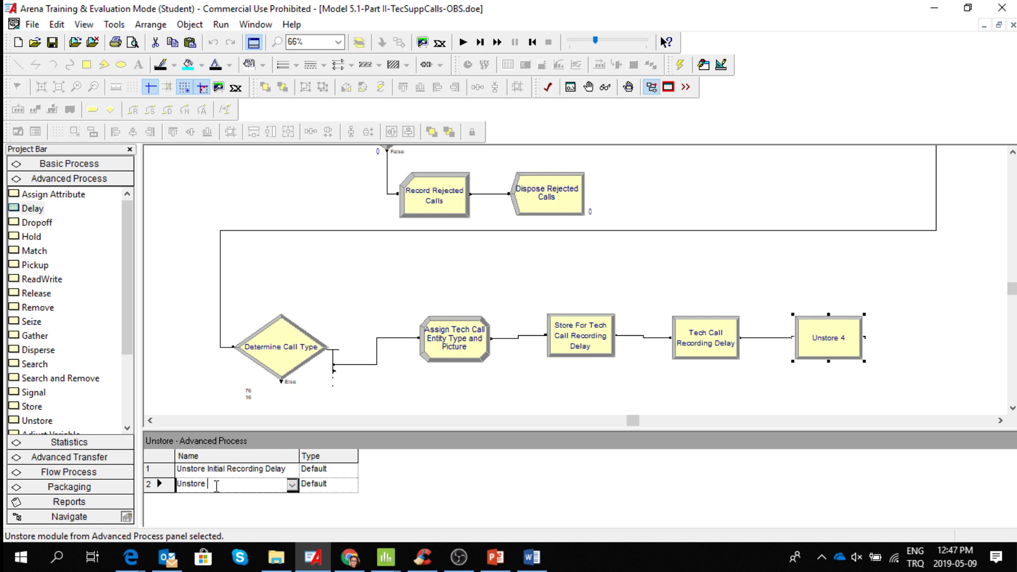
type("Call Recording Delay")
left_click(201, 485)
key("Left")
key("Left")
key("Left")
key("Left")
key("Left")
key("Left")
key("Left")
key("Left")
key("Left")
key("Left")
key("Left")
key("Left")
key("Left")
key("Left")
key("Left")
key("Left")
key("Delete")
key("Delete")
key("Delete")
key("Delete")
key("Delete")
key("Delete")
key("Delete")
key("Delete")
type("rECORDÝNG dE")
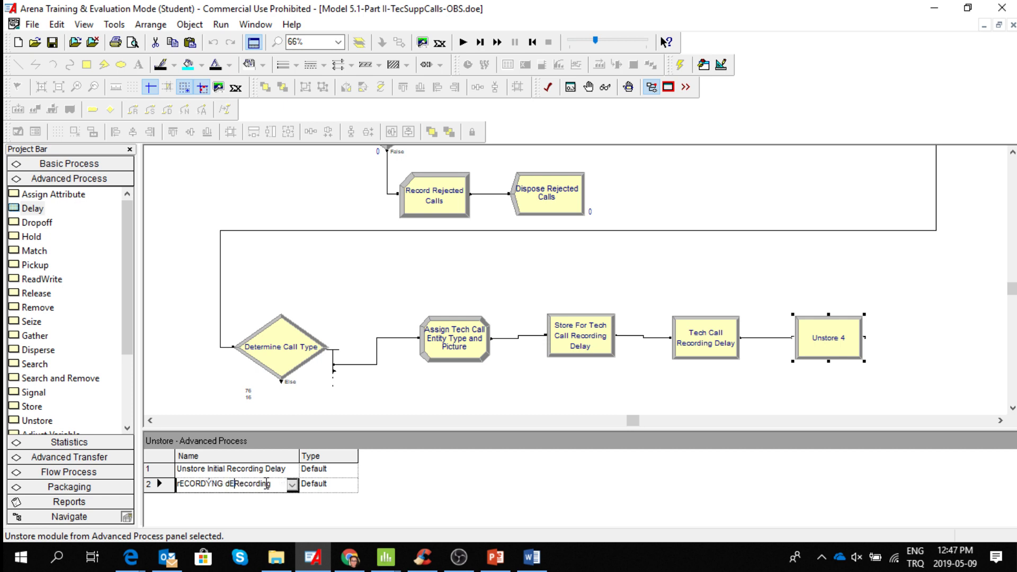
key("BackSpace")
key("BackSpace")
key("BackSpace")
key("BackSpace")
key("BackSpace")
key("BackSpace")
key("BackSpace")
key("BackSpace")
key("BackSpace")
key("BackSpace")
key("BackSpace")
key("BackSpace")
key("ctrl+z")
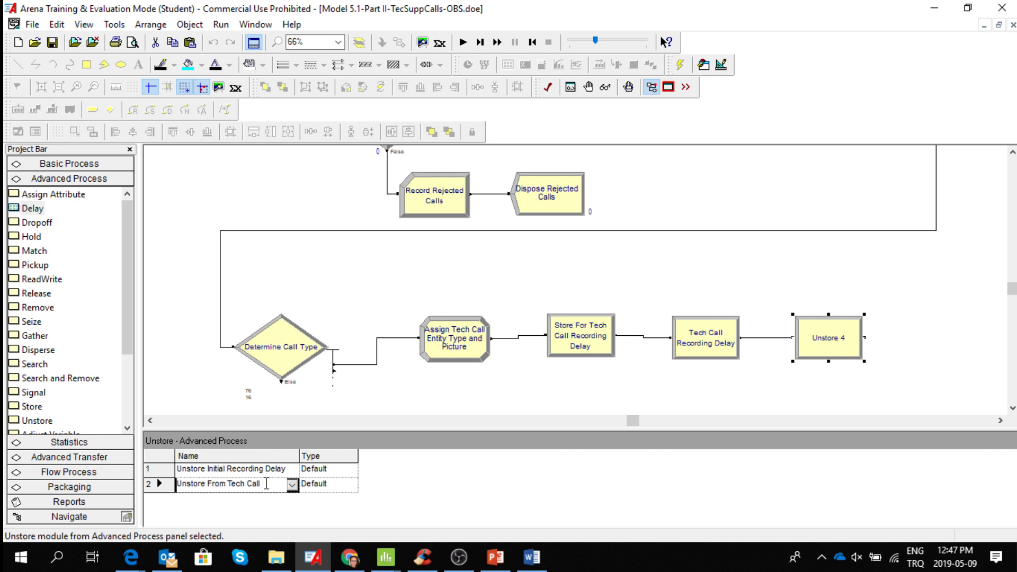
Complete the Unstore module's name as "Unstore From Tech Call Recording Delay".
type("Recording Delay Recording")
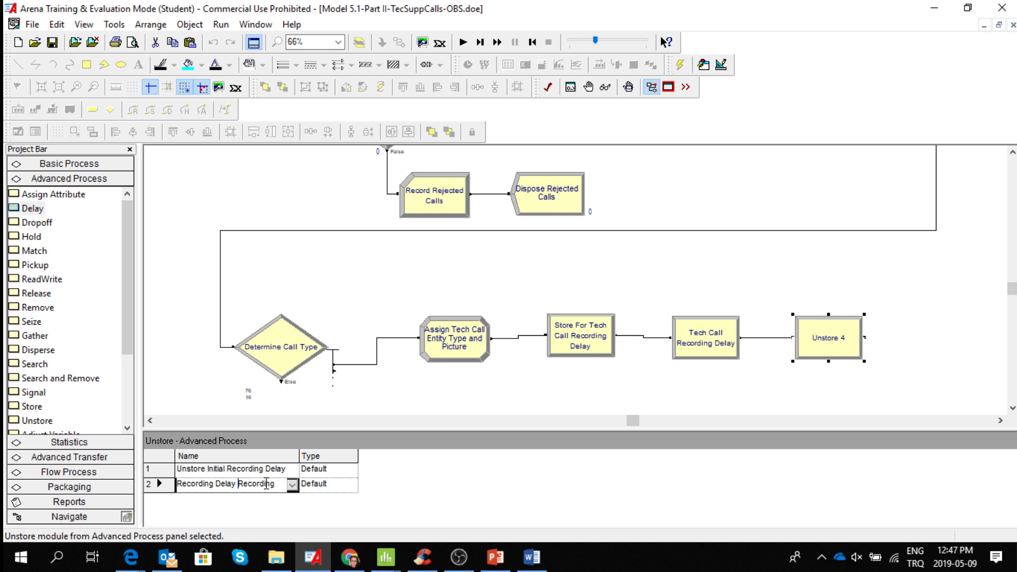
key("Delete")
key("Delete")
key("Delete")
key("Delete")
key("Delete")
key("Delete")
key("Delete")
key("Delete")
key("Delete")
key("Delete")
key("Delete")
key("Delete")
key("Delete")
key("Delete")
key("Delete")
key("BackSpace")
key("Up")
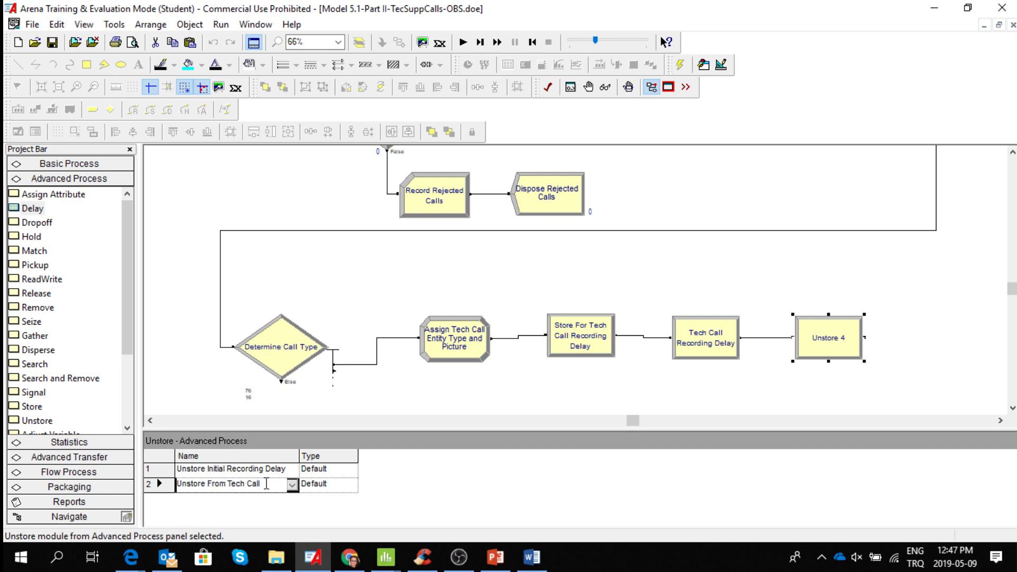
key("Down")
left_click(339, 489)
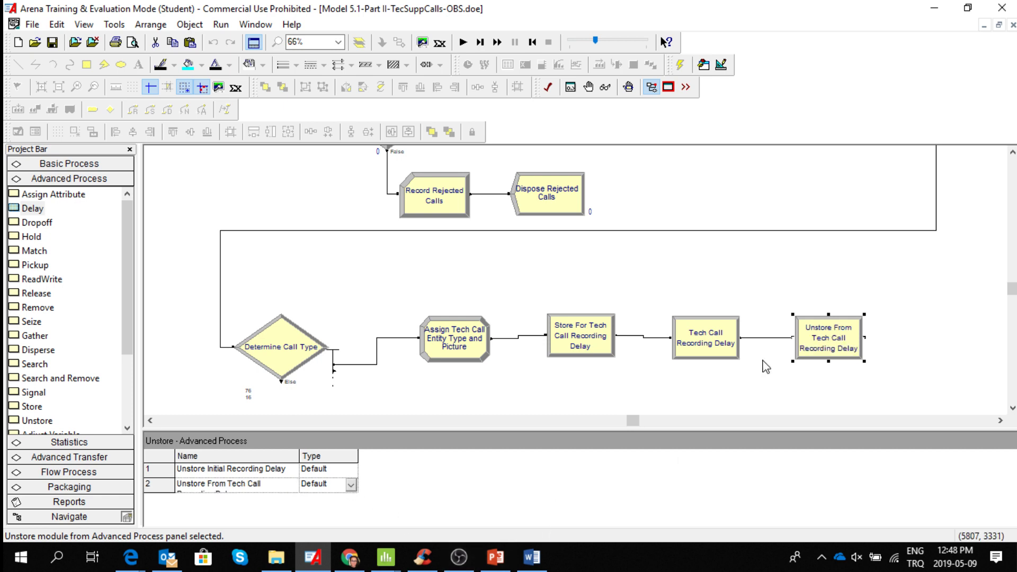
Examine the highlighted Tech Call Recording Delay name against the initial recording modules and the tech call Store module's storage name.
left_click(720, 350)
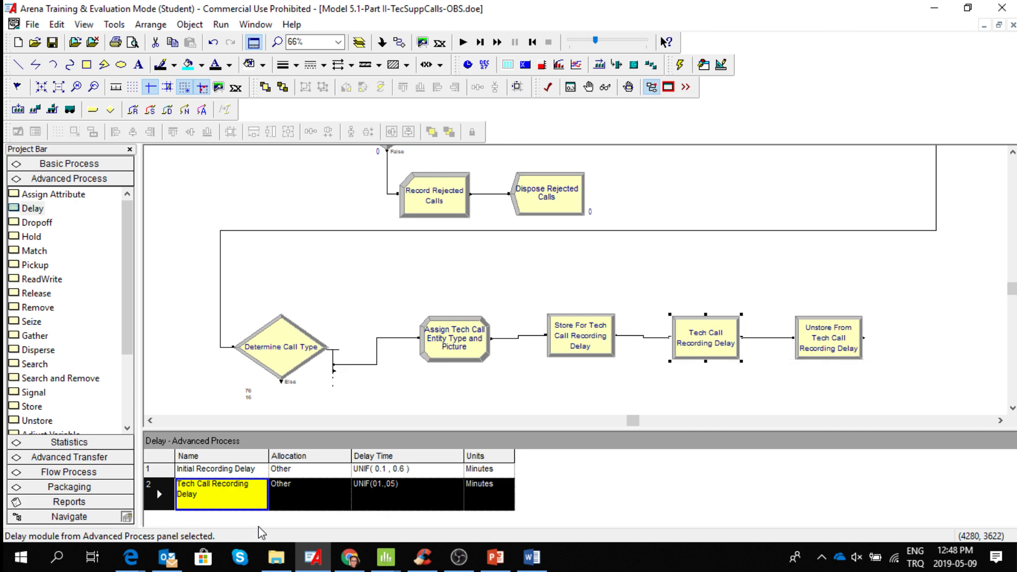
mouse_move(248, 498)
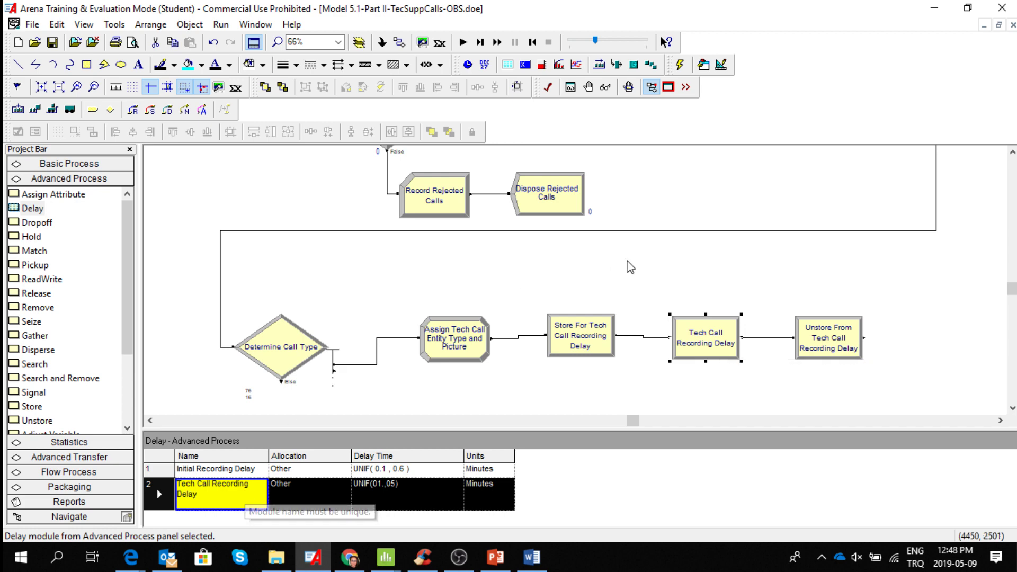
left_click(1012, 152)
left_click(1012, 152)
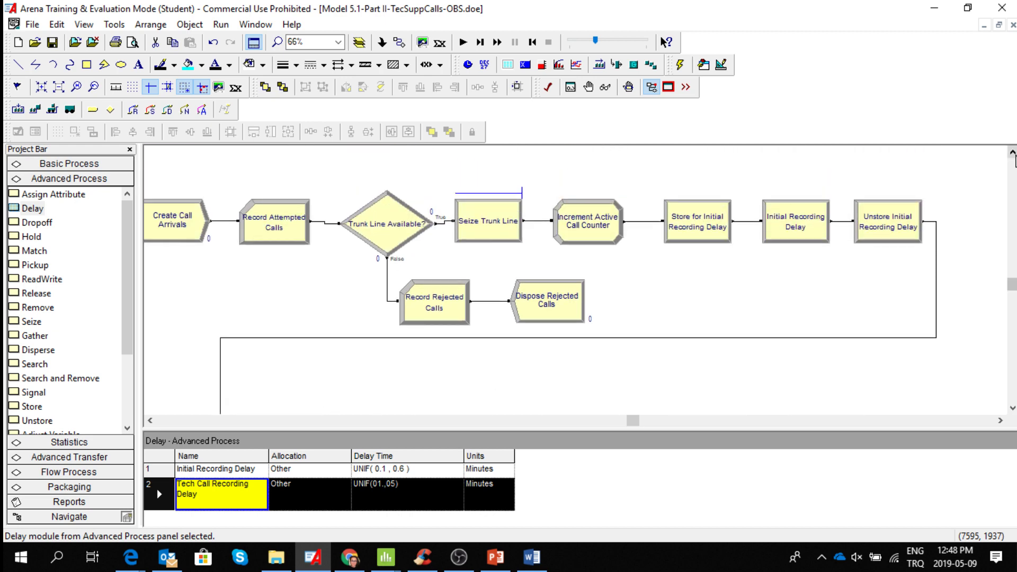
mouse_move(810, 227)
left_click(1013, 408)
scroll(1012, 409, "down", 3)
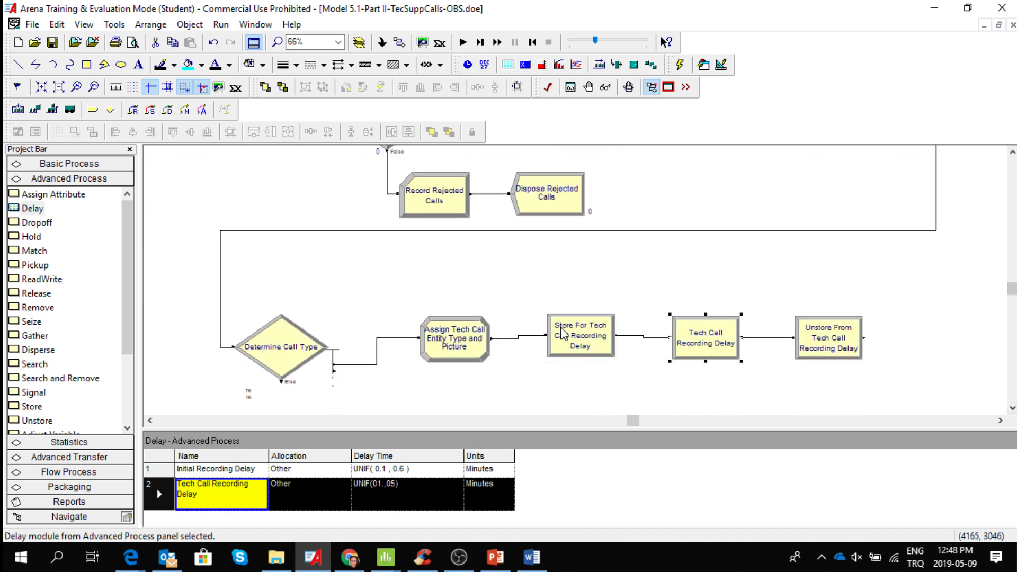
left_click(569, 342)
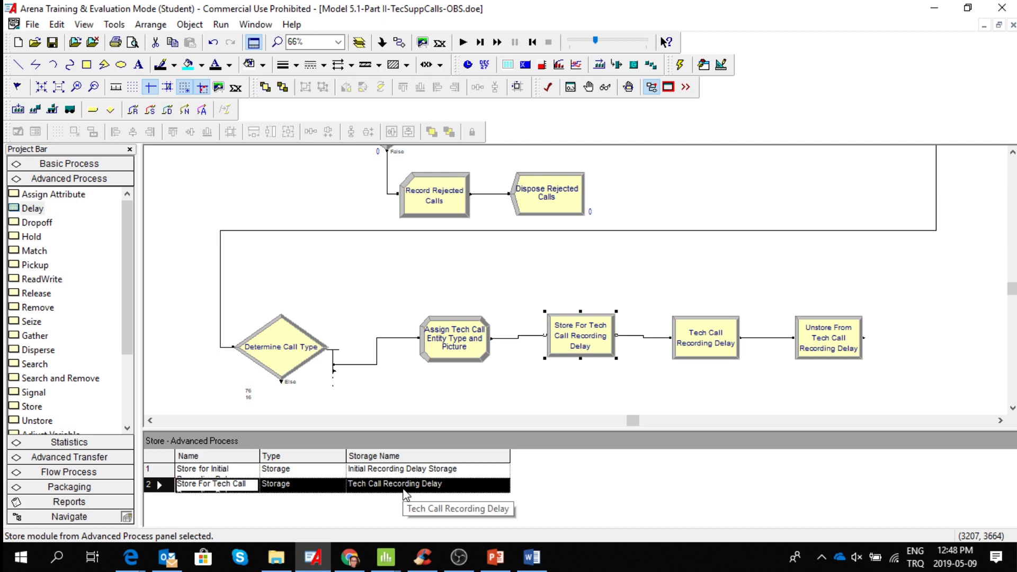
Extend the storage name of the tech call Store module to "Tech Call Recording Delay Storage".
left_click(234, 486)
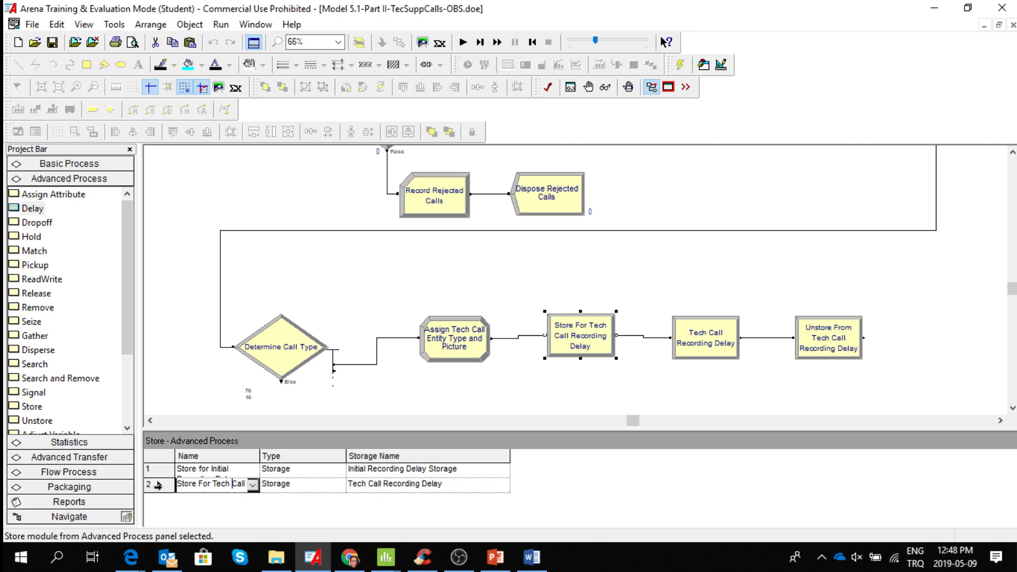
double_click(158, 485)
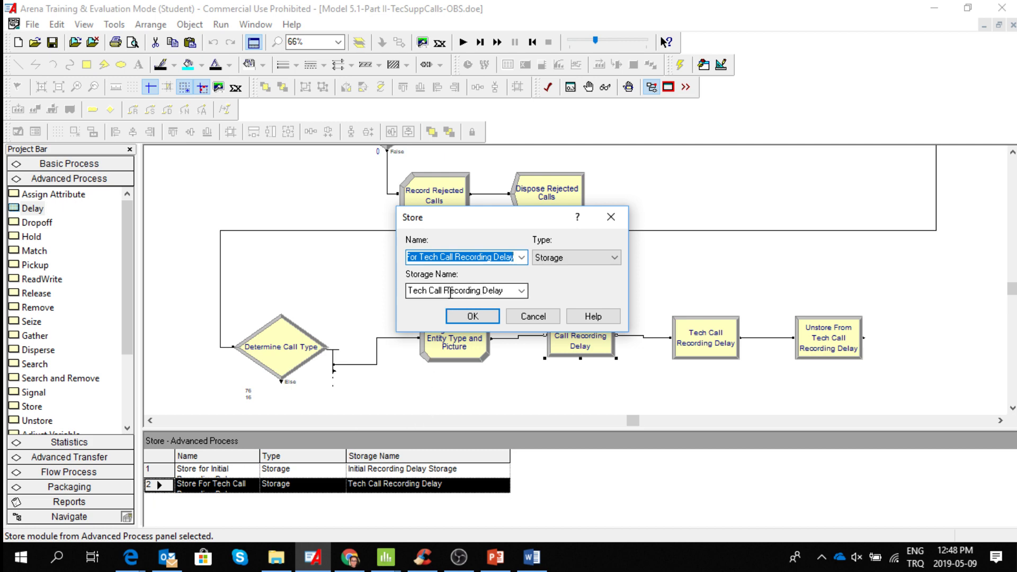
left_click(450, 292)
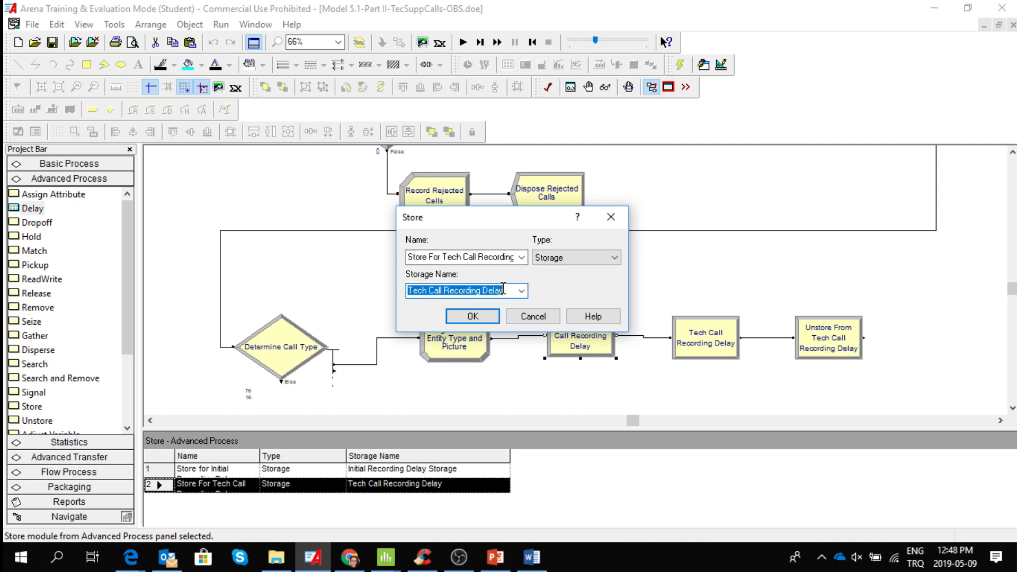
left_click(503, 289)
type("Storage")
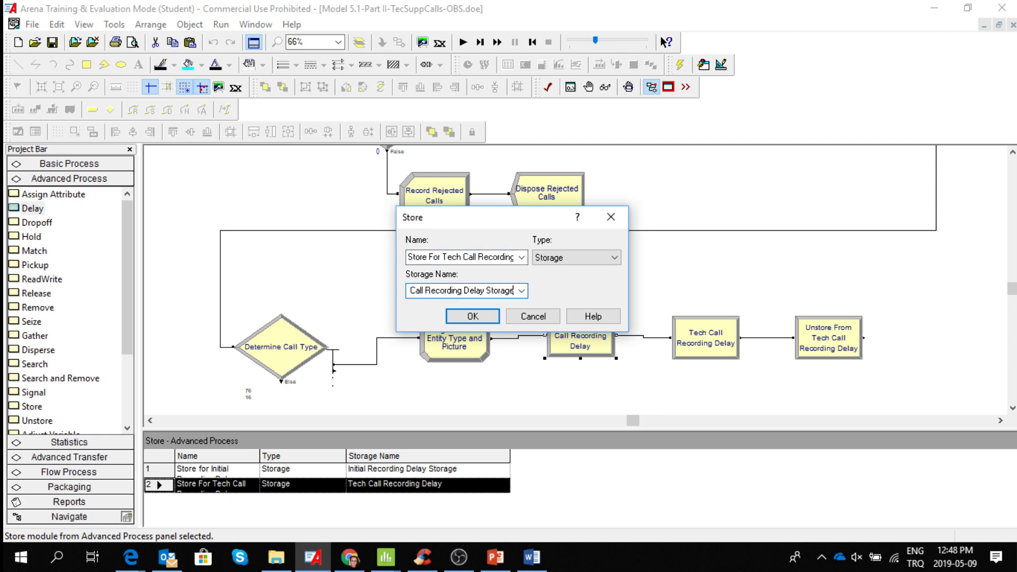
left_click(492, 316)
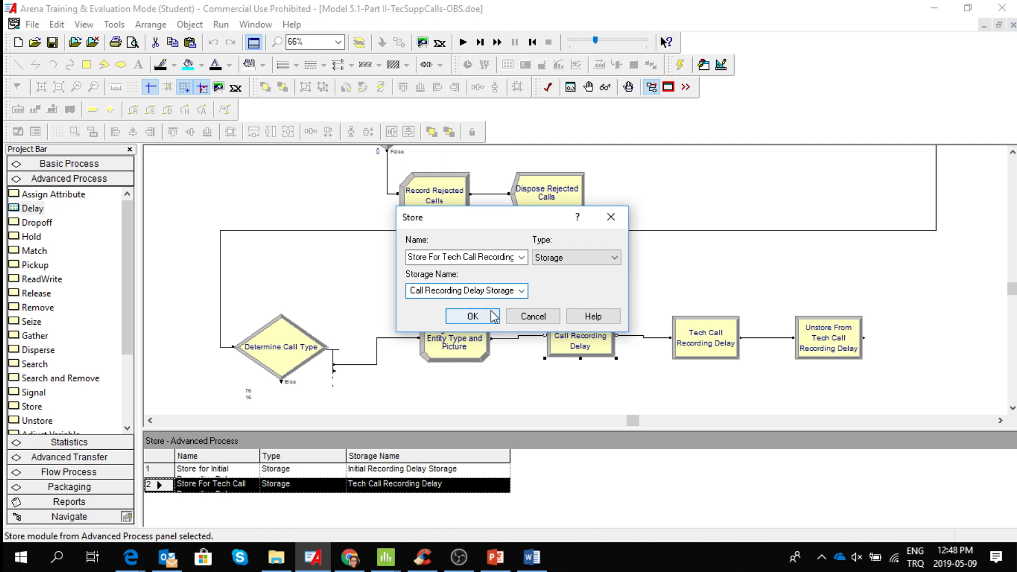
Check the tech call Delay module's data and shift the tech call Unstore module slightly upward.
left_click(715, 350)
left_click(699, 479)
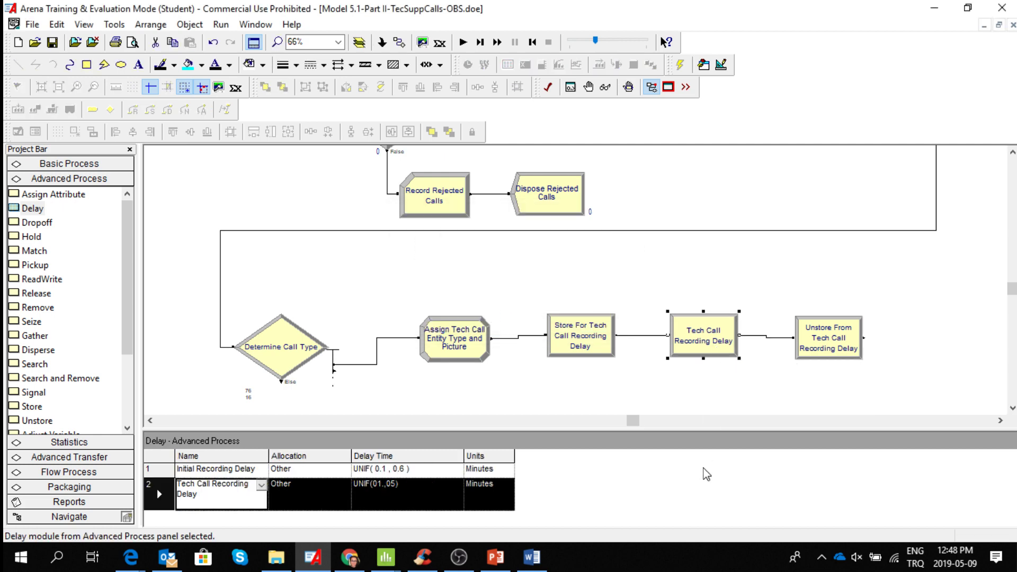
left_click_drag(821, 343, 822, 333)
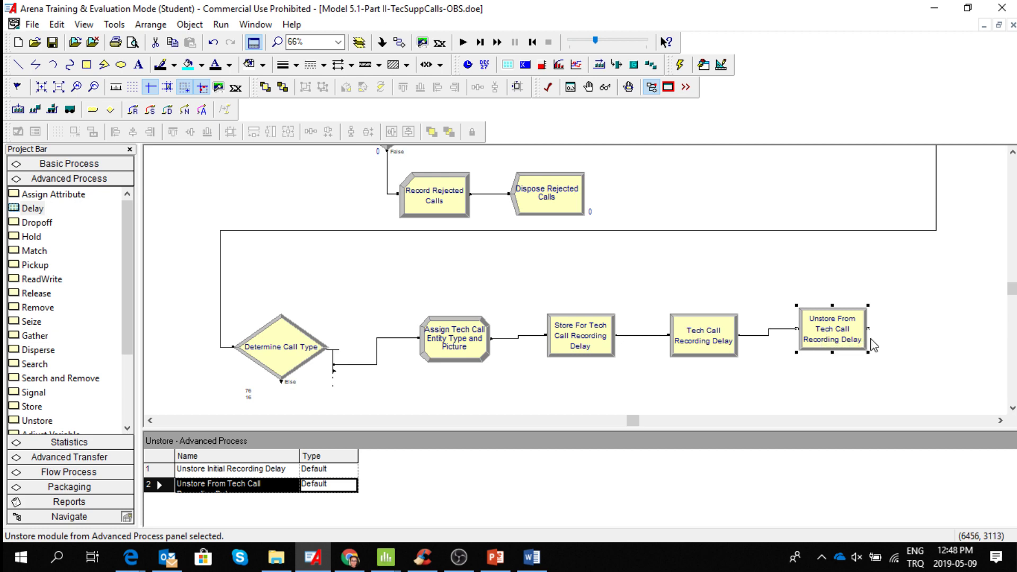
Add a Decide module below the tech call recording modules, connected to the Unstore module's exit.
left_click(1012, 409)
left_click(1012, 409)
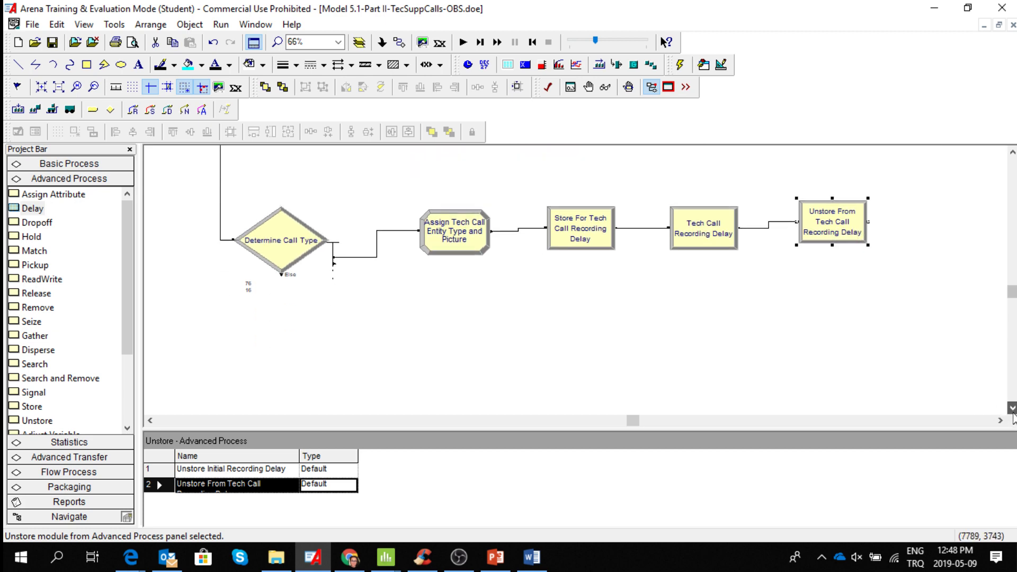
left_click(1012, 409)
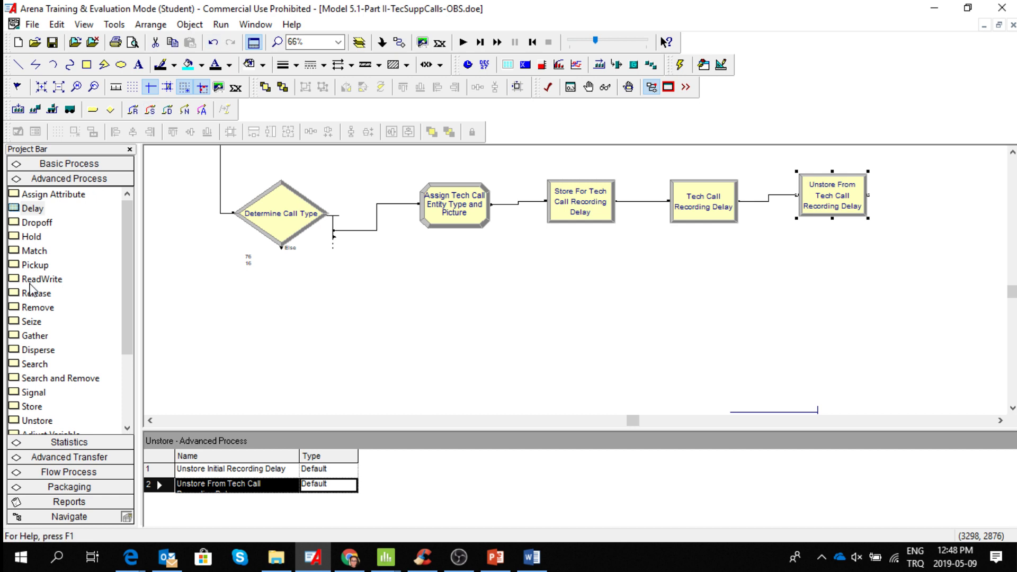
left_click(78, 166)
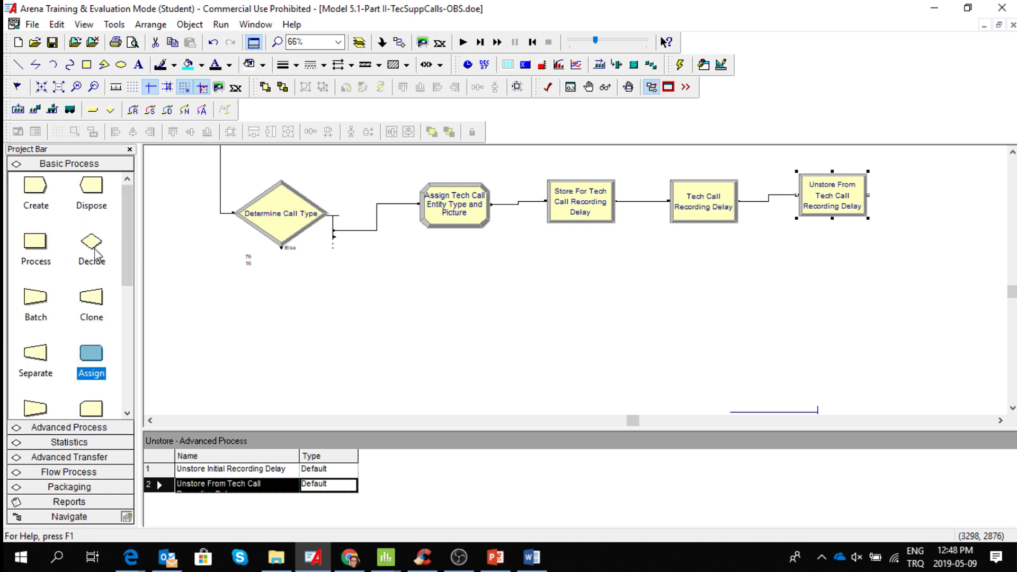
left_click_drag(95, 249, 470, 295)
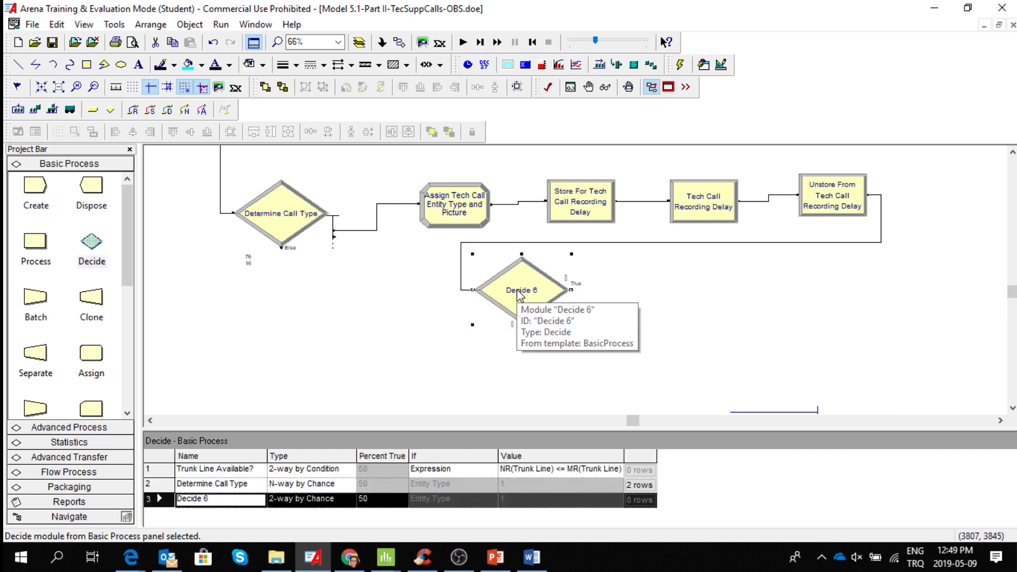
Name the new Decide module "Determine Product Type".
double_click(520, 295)
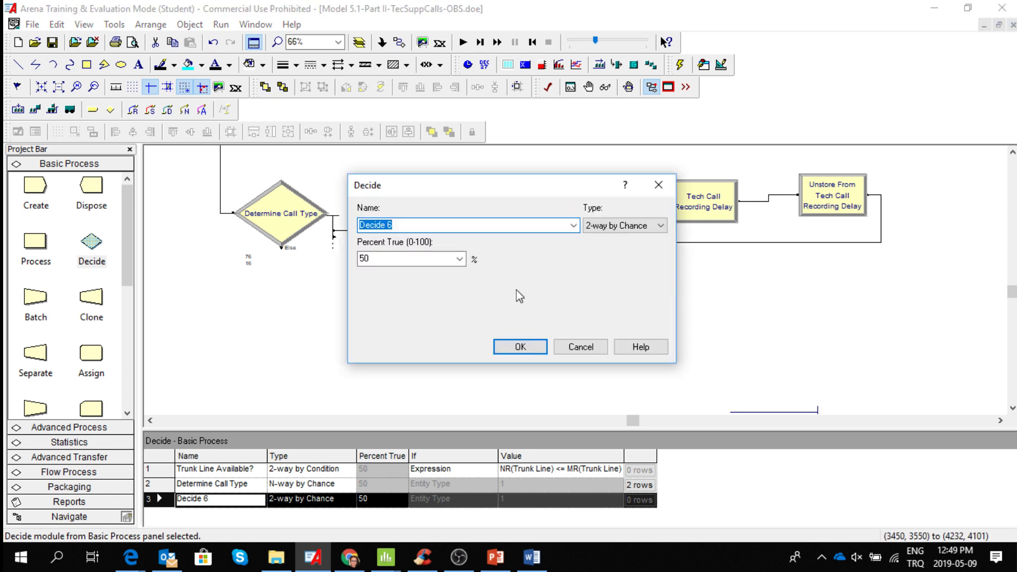
left_click(426, 225)
key("BackSpace")
key("BackSpace")
key("BackSpace")
key("BackSpace")
key("BackSpace")
key("BackSpace")
key("BackSpace")
key("BackSpace")
type("Determine Product Ty")
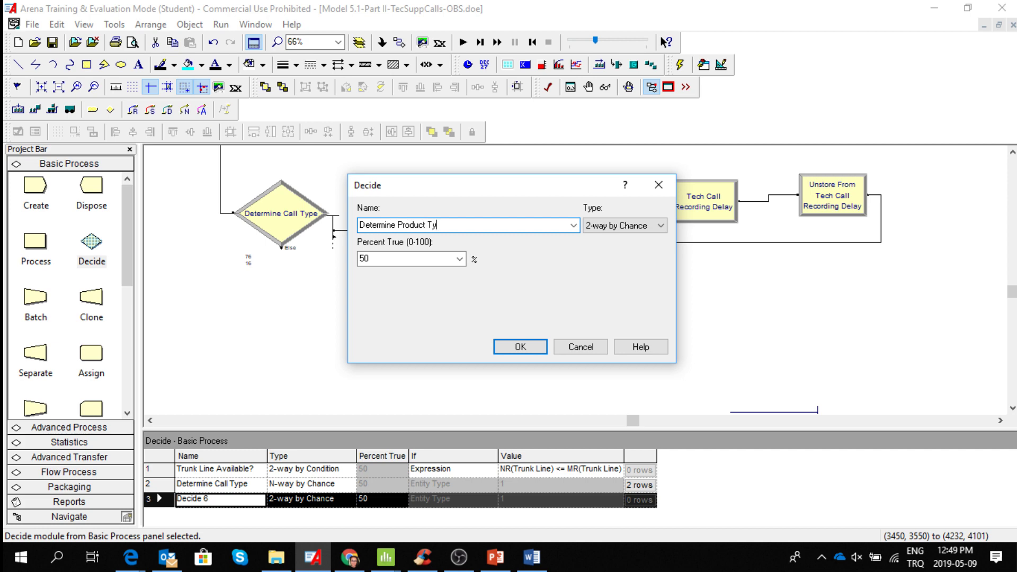
type("pe")
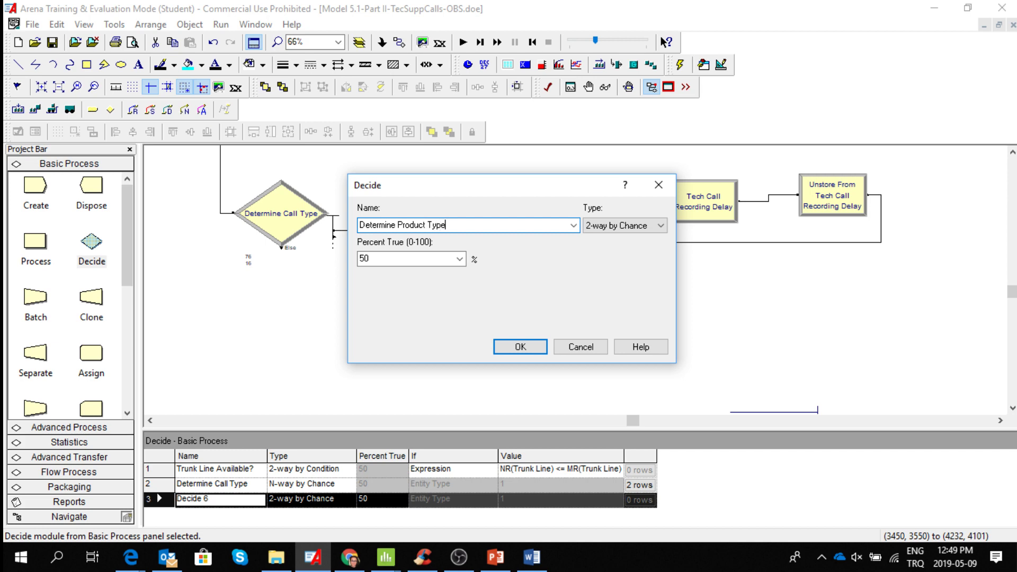
Make the Determine Product Type decision N-way by Chance with percentages of 25 and 34.
left_click(662, 225)
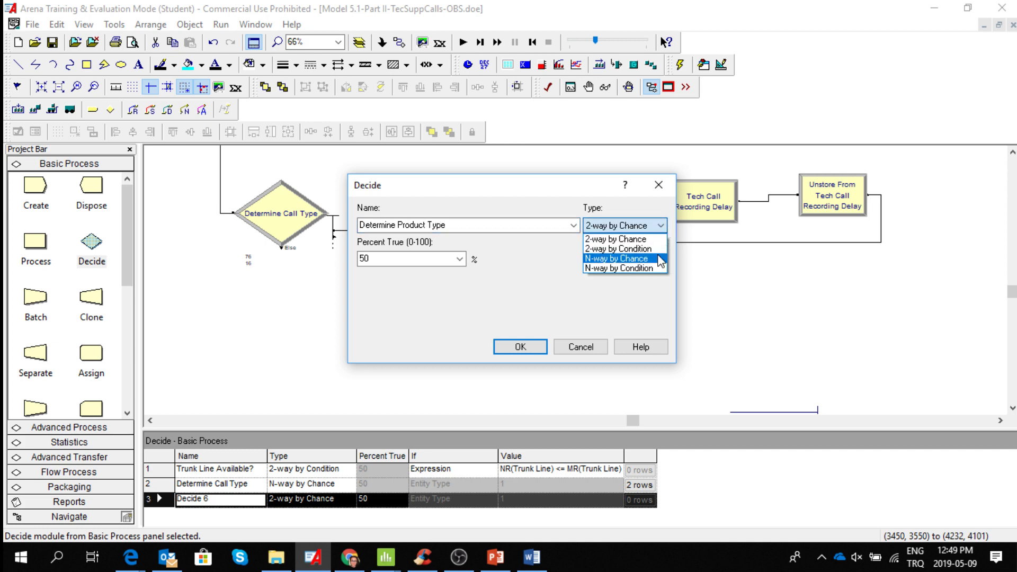
left_click(636, 259)
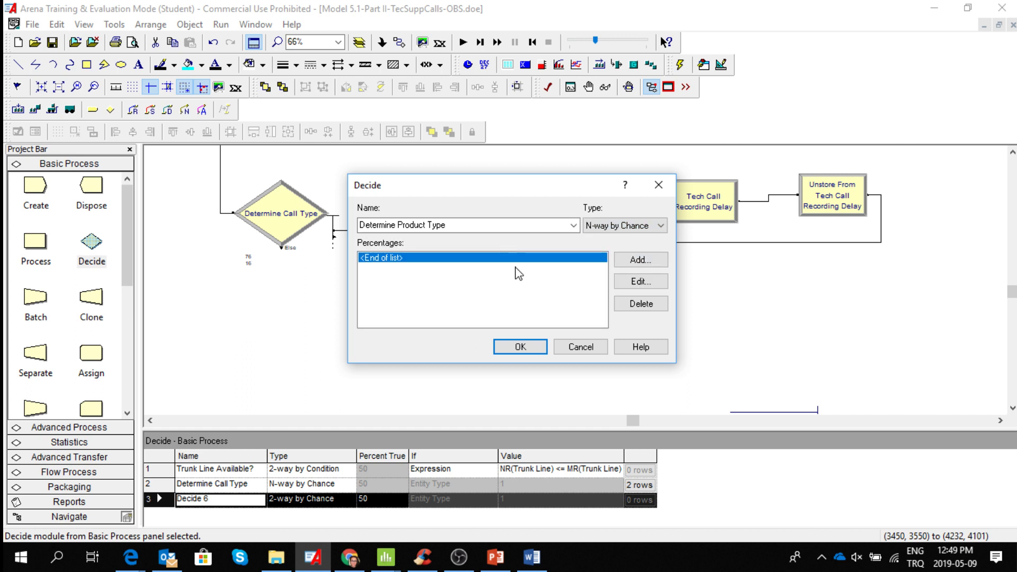
left_click(641, 260)
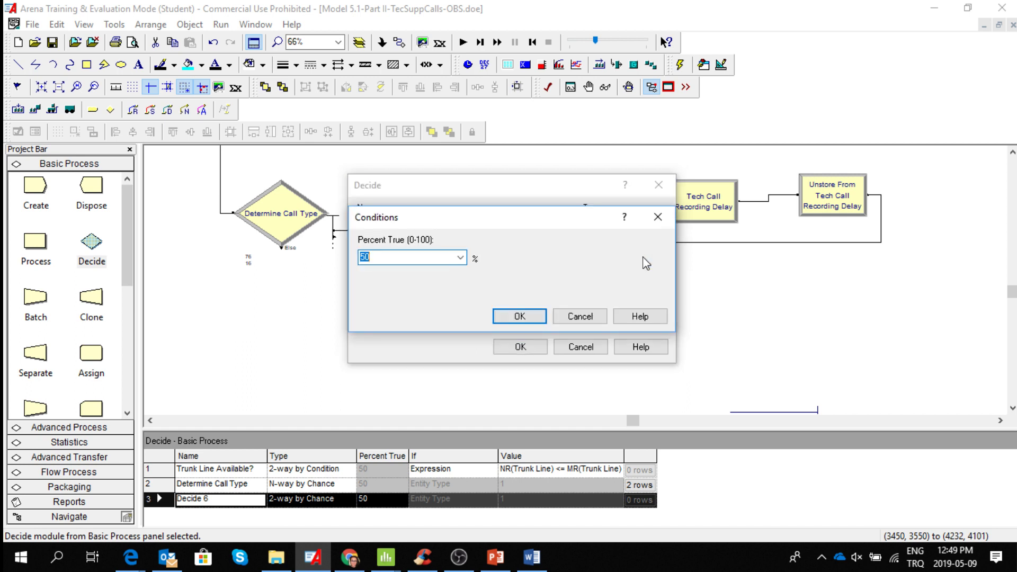
type("25")
left_click(520, 316)
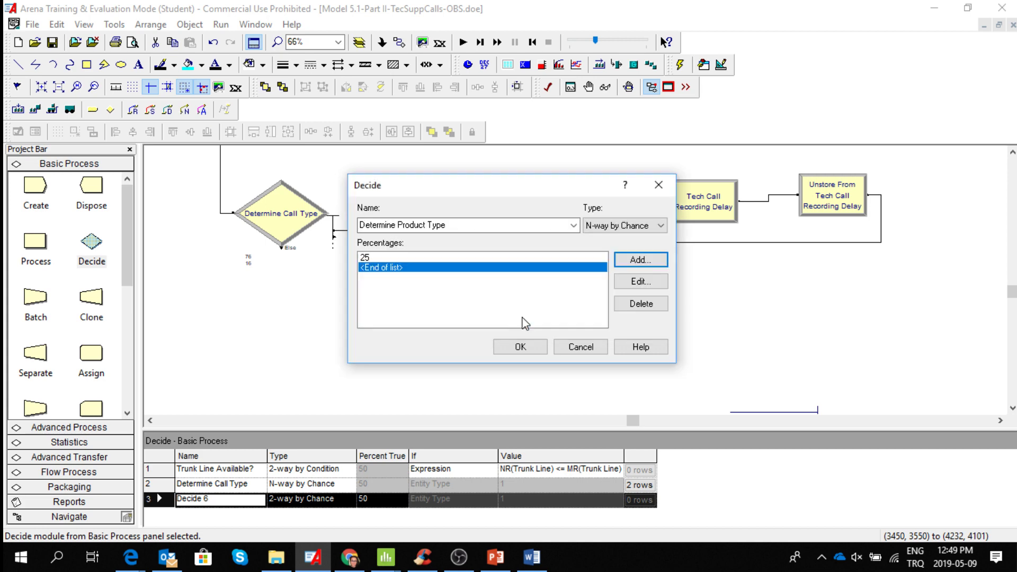
left_click(648, 263)
type("34")
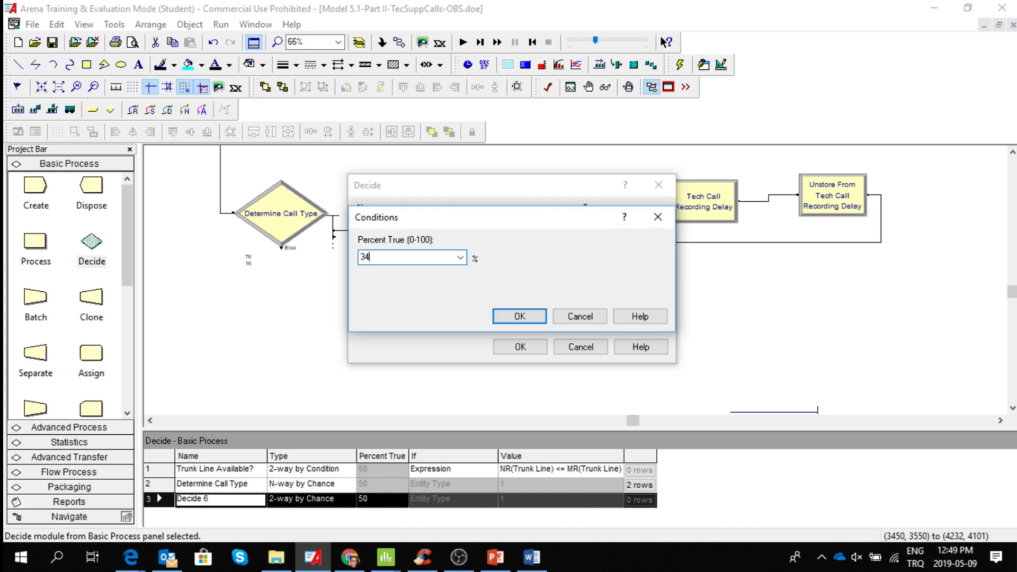
left_click(518, 317)
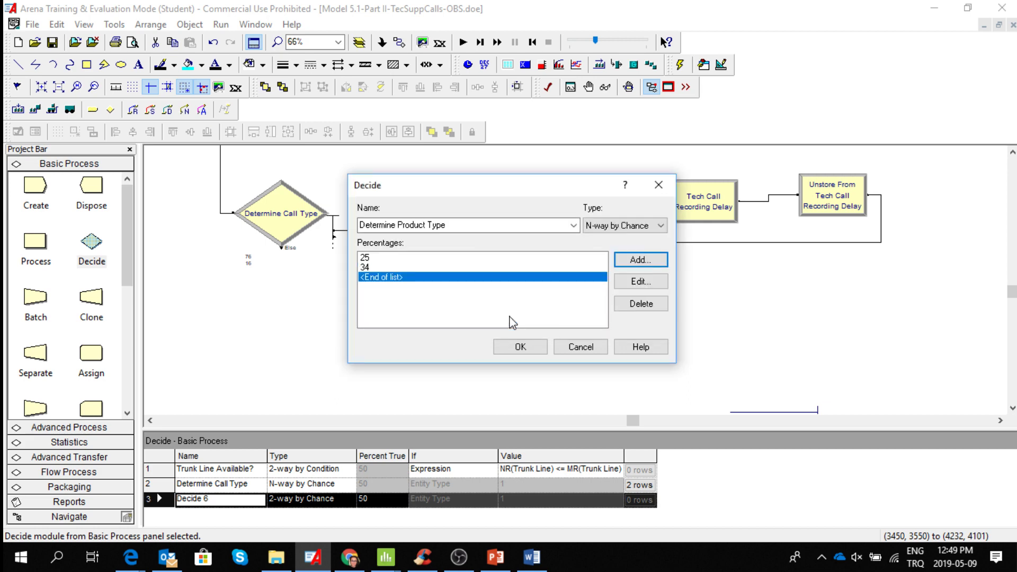
left_click(520, 348)
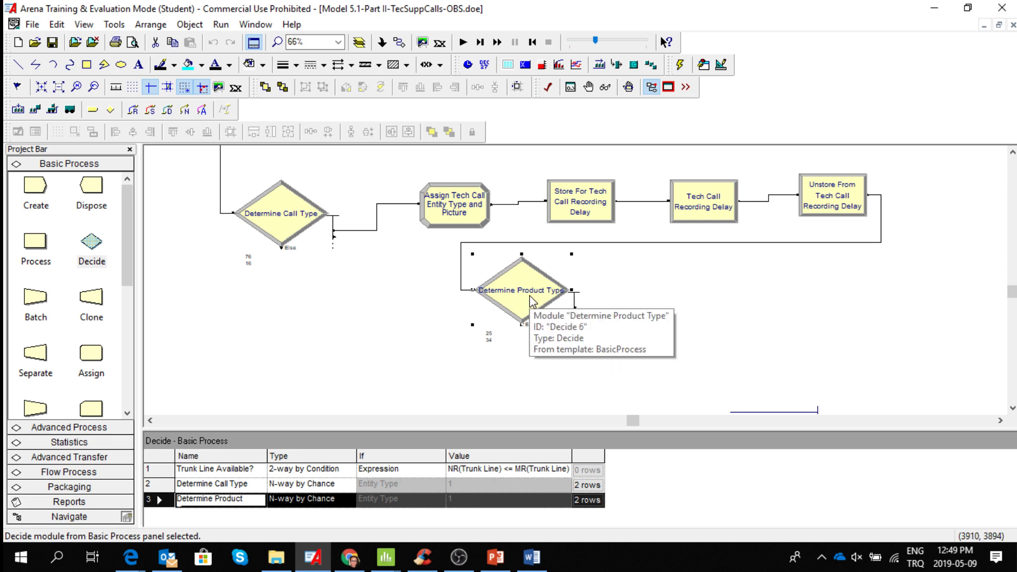
Add an unconnected Process module beneath the tech call Unstore module and move the Determine Product Type module closer to it.
left_click(35, 249)
left_click_drag(36, 252, 790, 278)
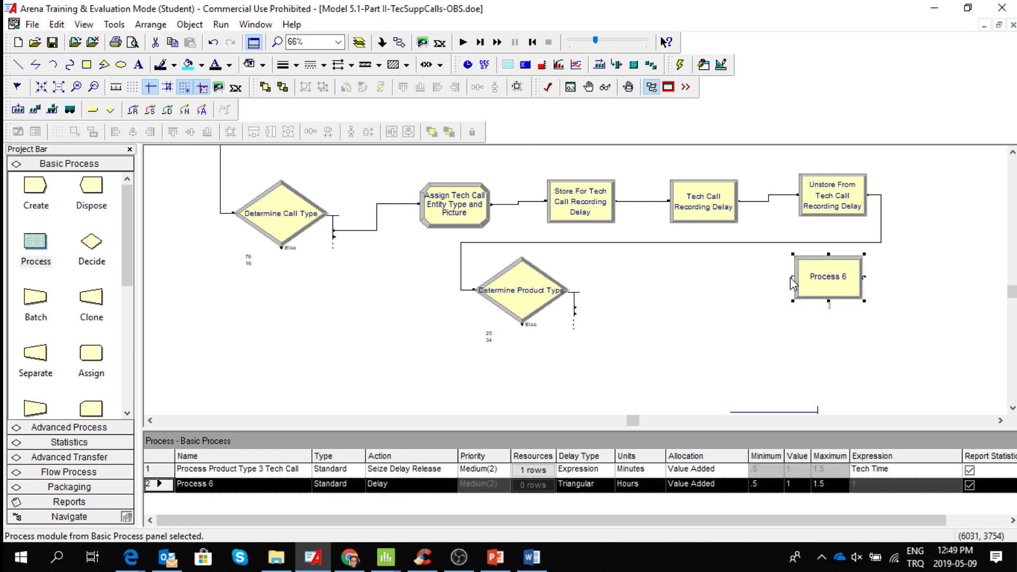
left_click_drag(535, 291, 657, 303)
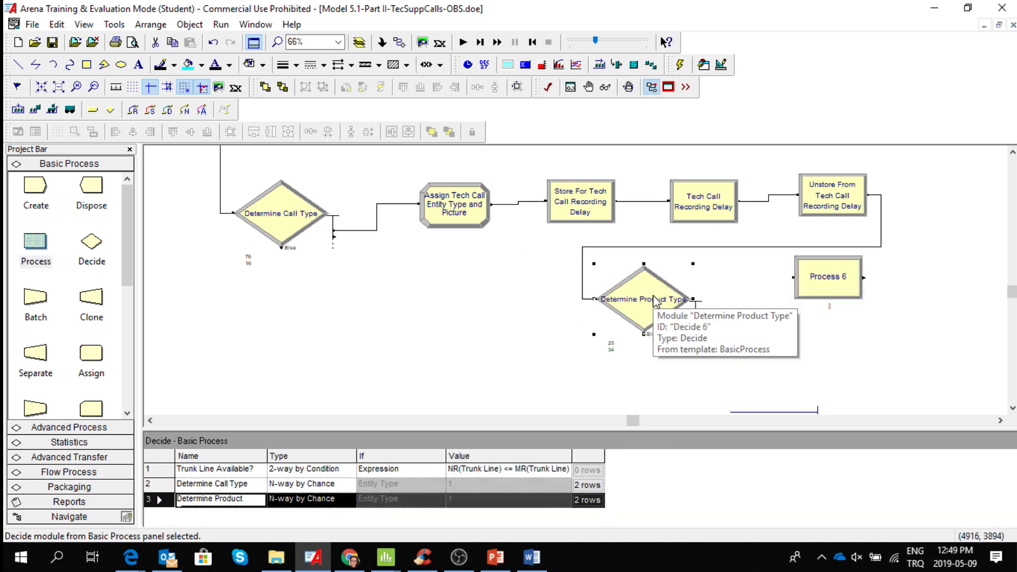
Name the new Process module "Process Product Type 1 Tech Call".
double_click(843, 284)
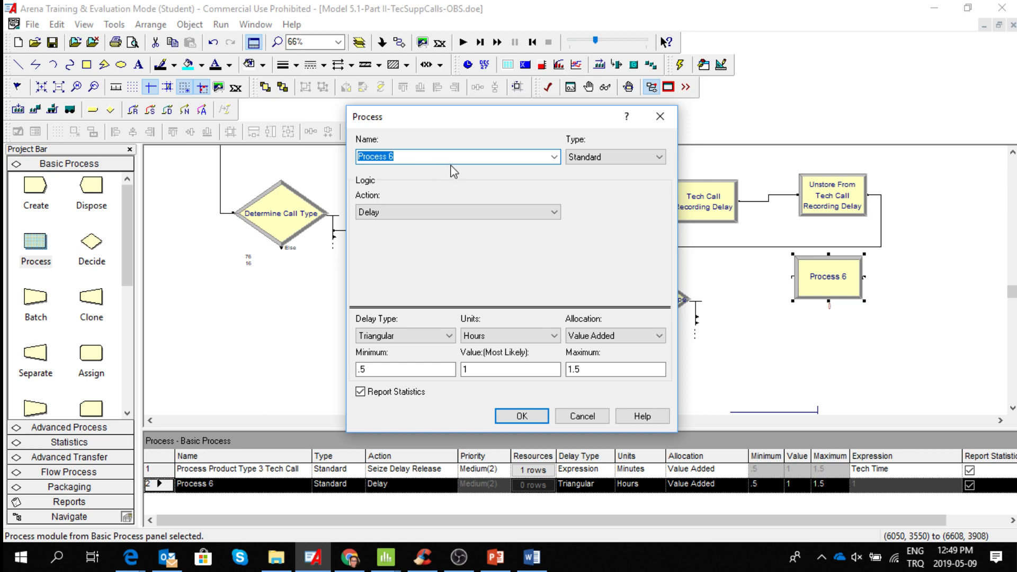
left_click(441, 159)
key("BackSpace")
type("Prodcu")
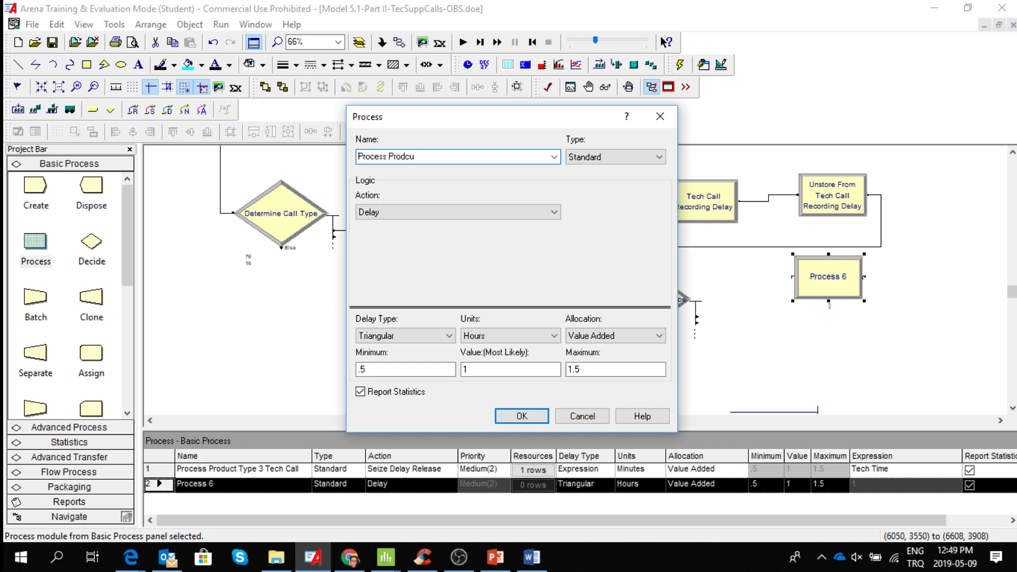
key("BackSpace")
key("BackSpace")
type("uct Type 1 Tech Call")
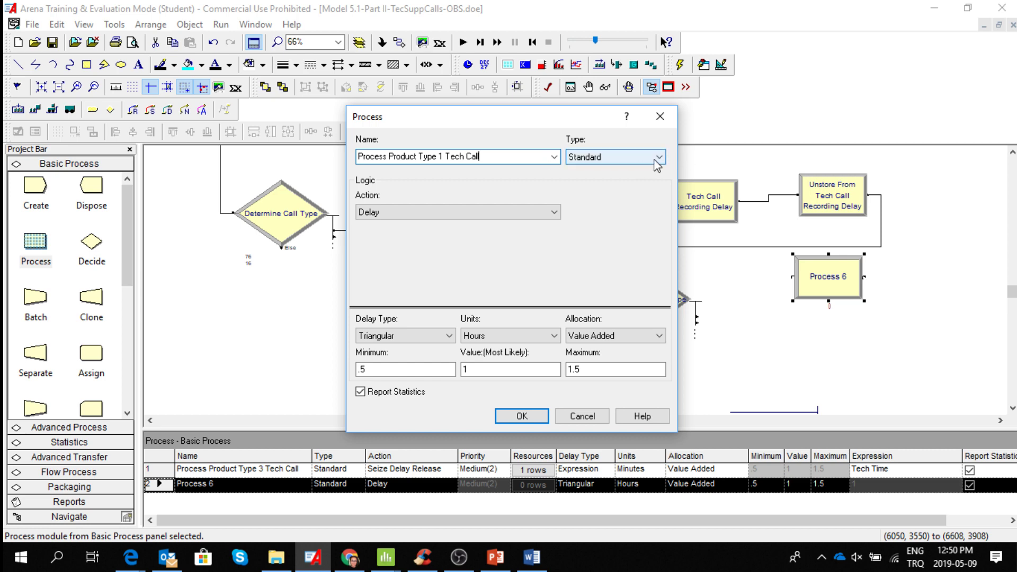
Set the Process module's action to Seize Delay Release and add a resource entry of type Resource.
left_click(551, 212)
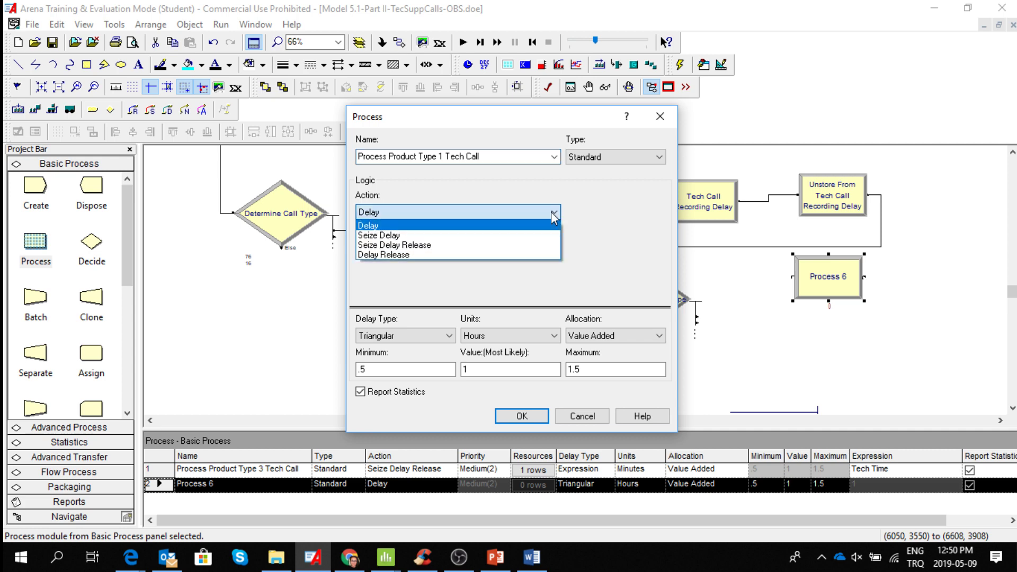
left_click(498, 246)
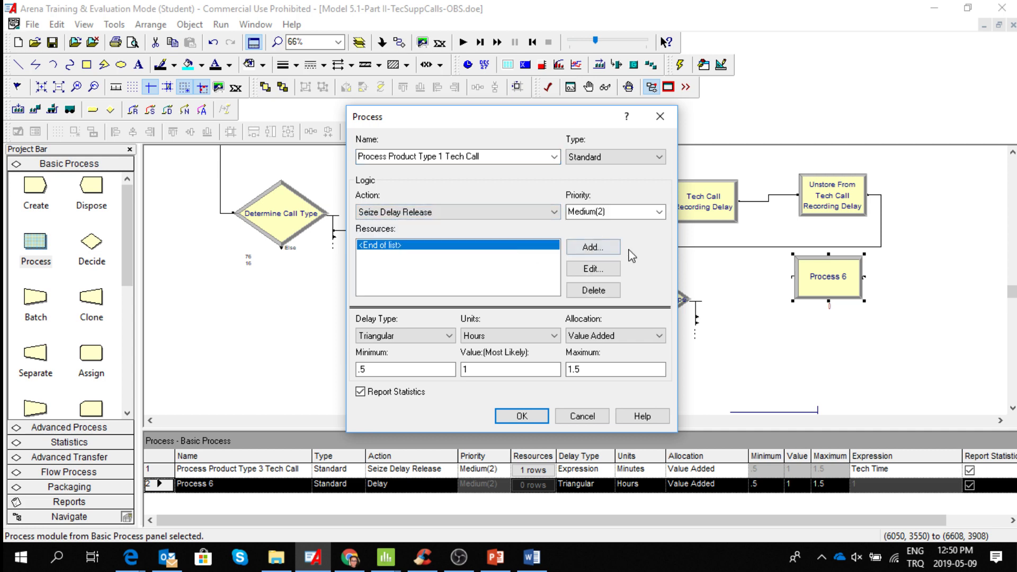
left_click(609, 251)
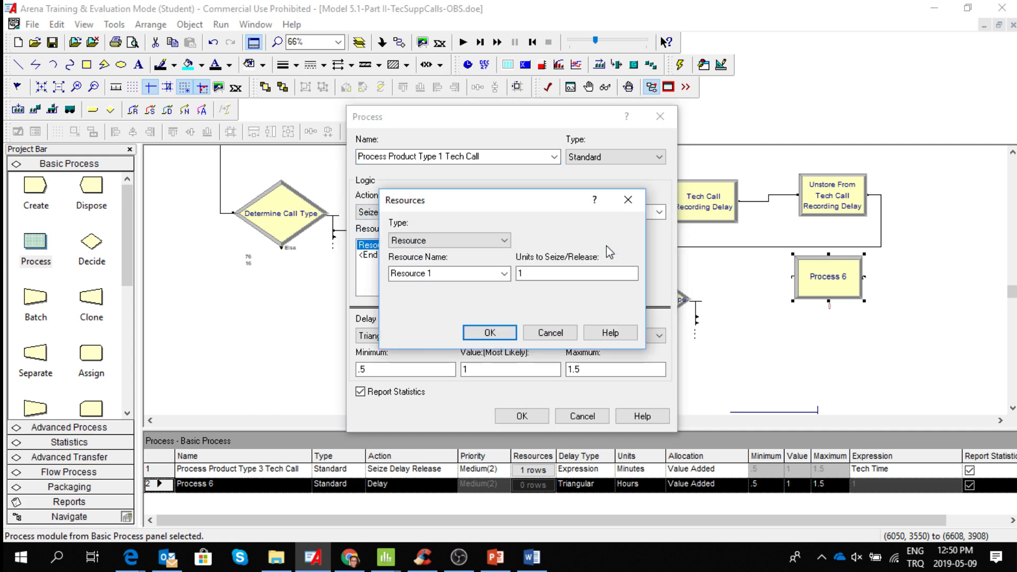
left_click(505, 242)
left_click(505, 244)
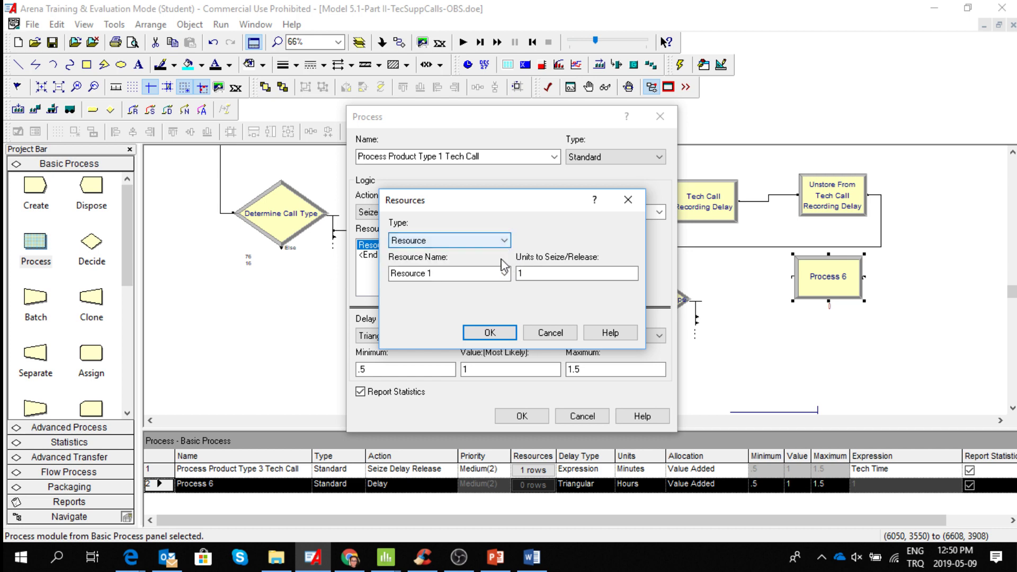
Name the resource seized by the product type 1 process "Tech 1" and accept the entry.
left_click(505, 274)
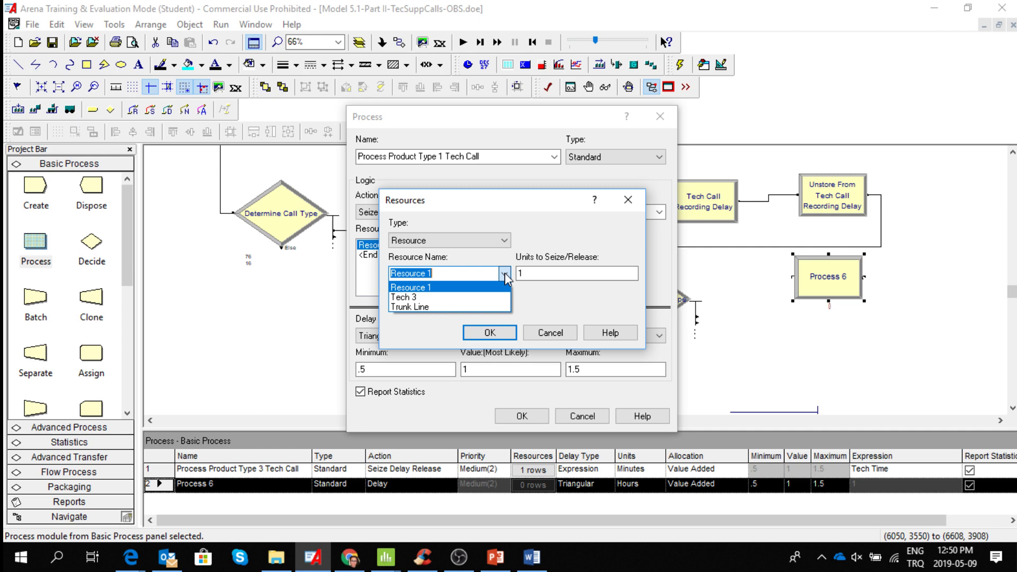
left_click(427, 274)
left_click(428, 273)
key("BackSpace")
key("BackSpace")
key("BackSpace")
key("BackSpace")
key("BackSpace")
key("BackSpace")
key("BackSpace")
key("BackSpace")
key("BackSpace")
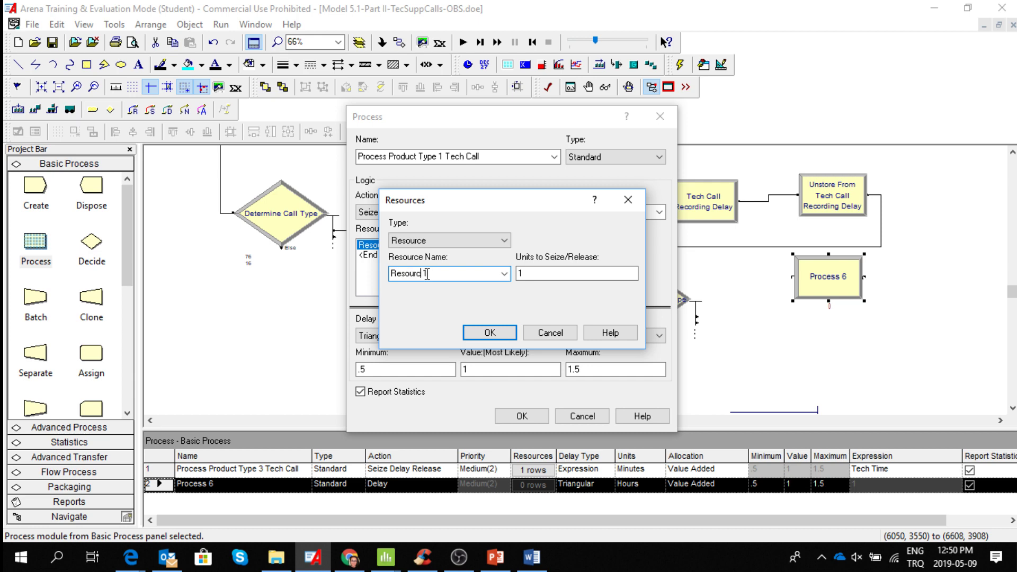
type("Tach")
key("Left")
key("BackSpace")
type("e")
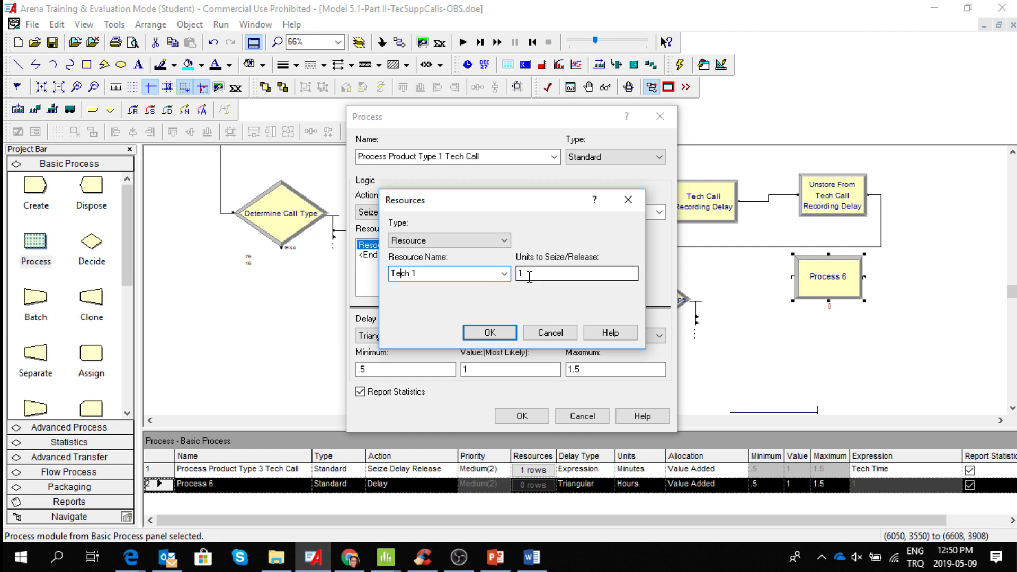
left_click(503, 335)
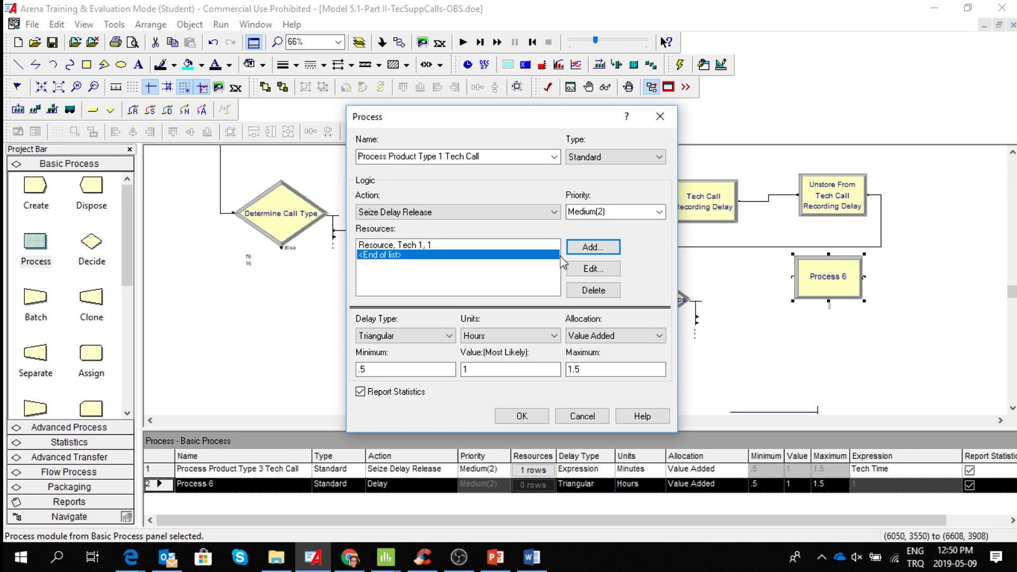
Set the product type 1 process's delay to the expression Tech Time in minutes and accept the module settings.
left_click(449, 336)
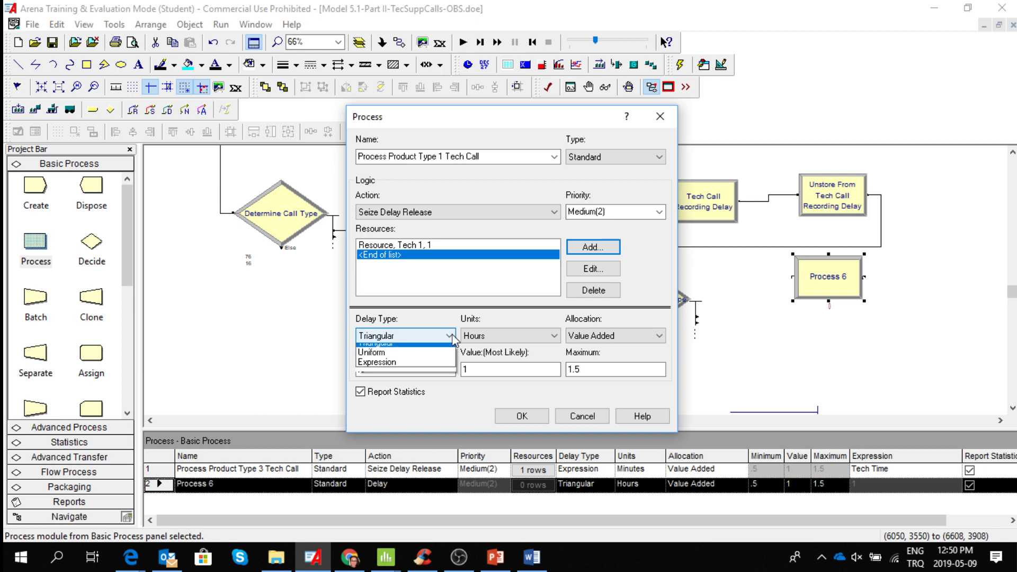
left_click(429, 389)
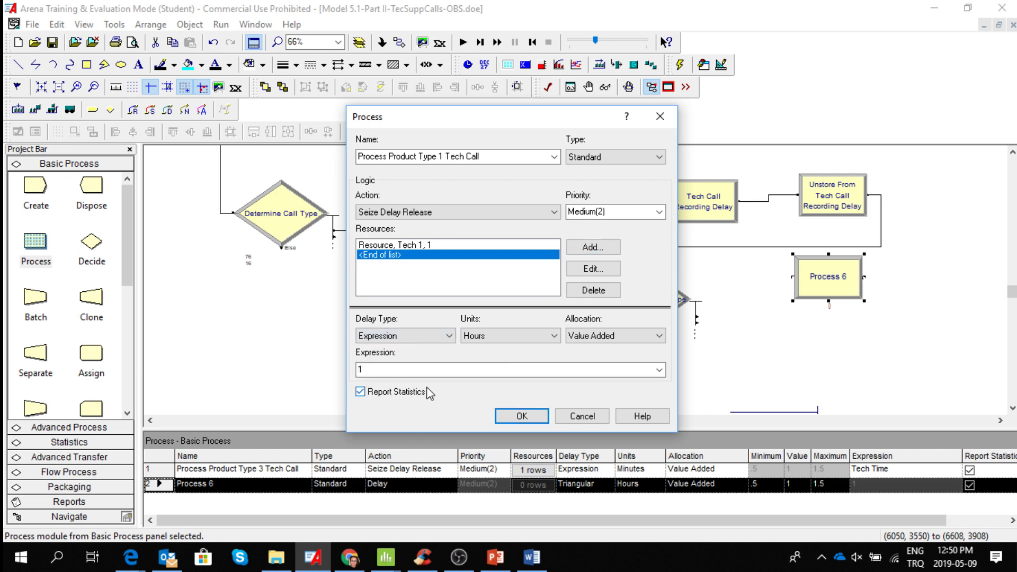
double_click(434, 369)
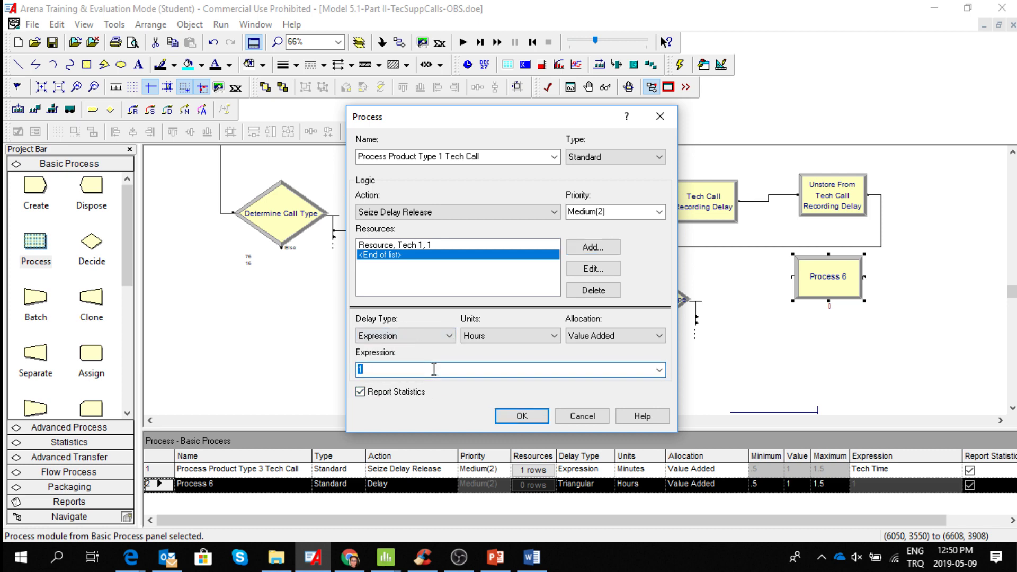
type("Tech Time")
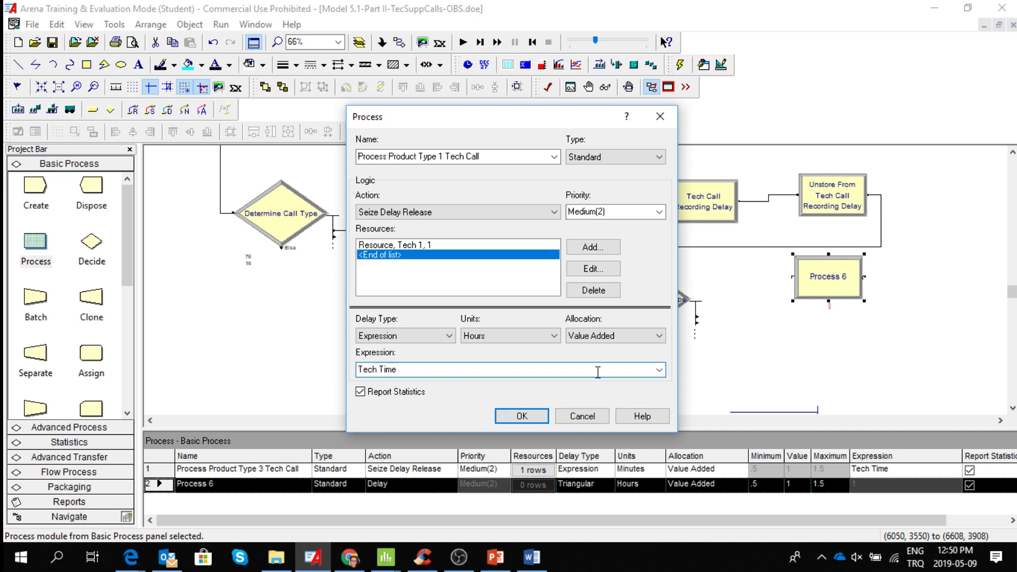
left_click(554, 336)
left_click(535, 354)
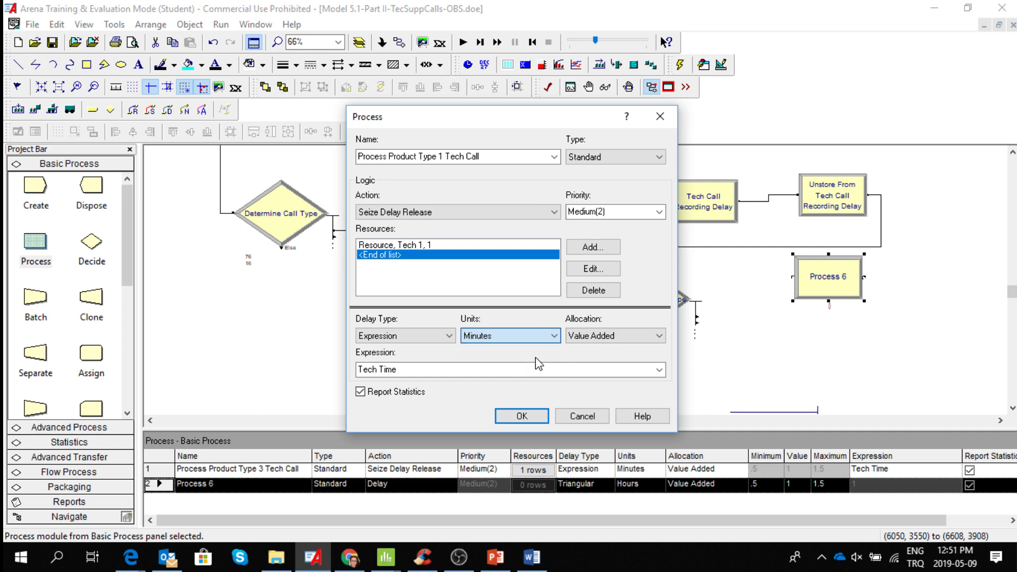
left_click(522, 416)
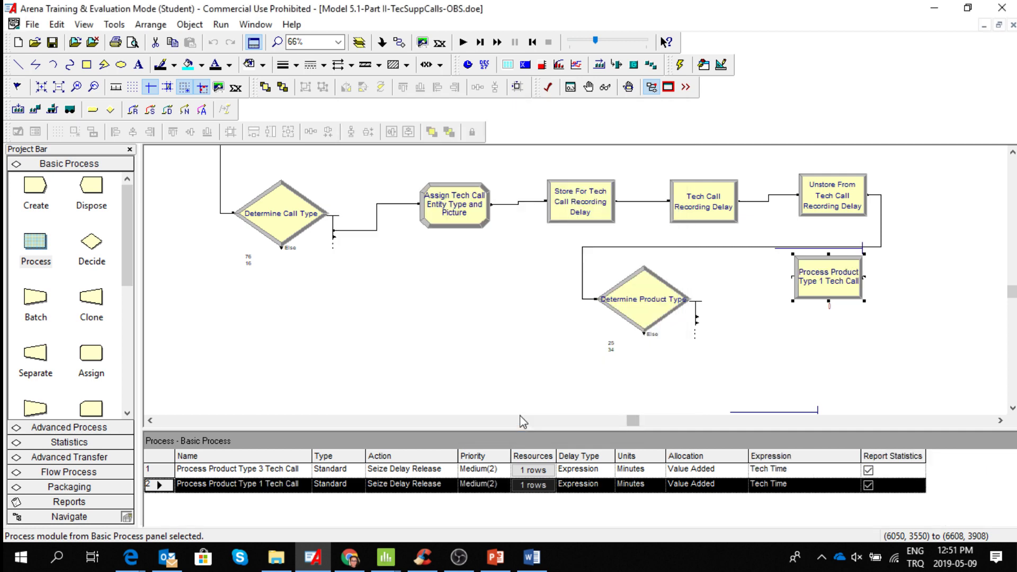
Duplicate the Process Product Type 1 Tech Call module twice.
right_click(830, 281)
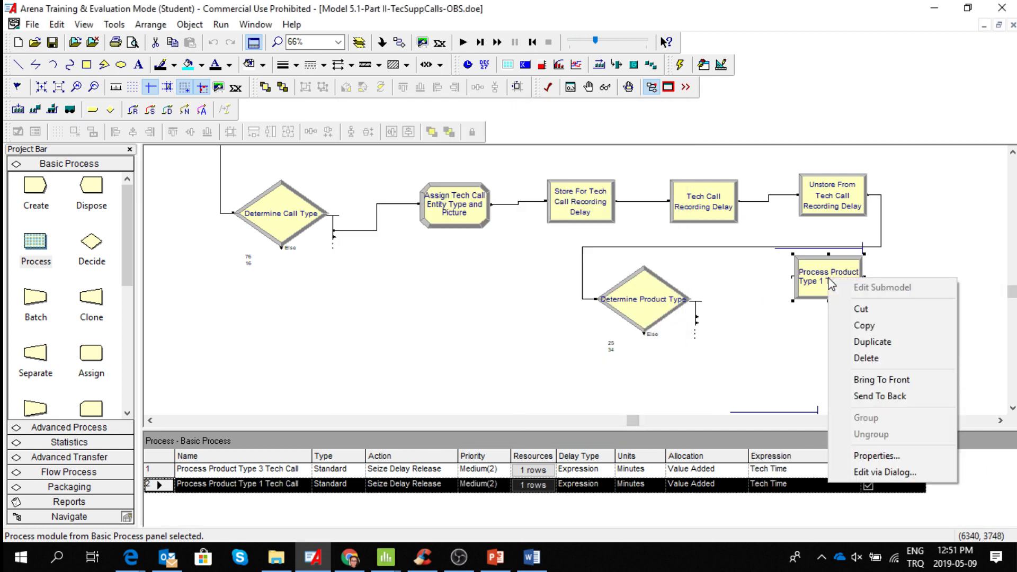
left_click(873, 341)
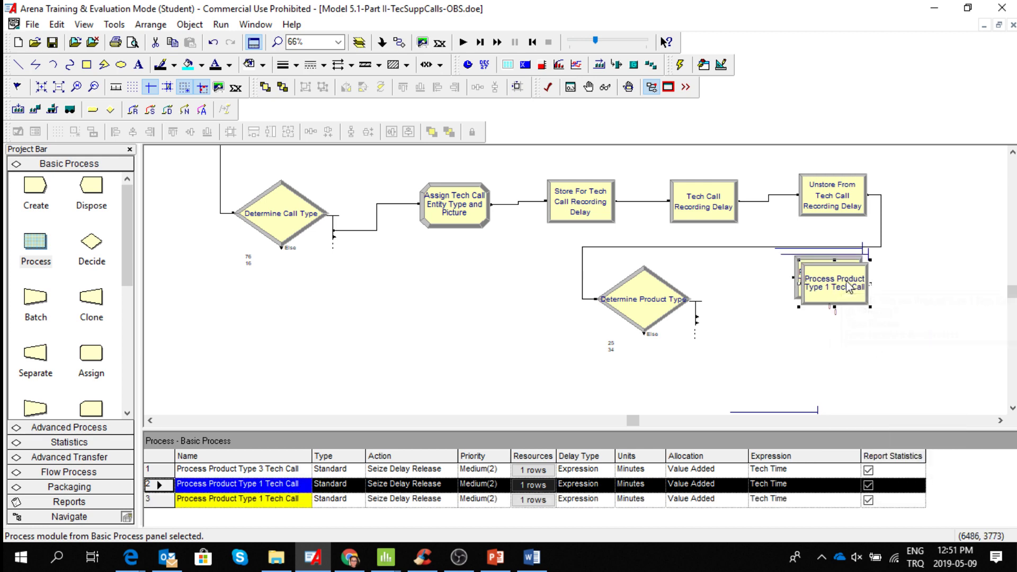
right_click(850, 288)
left_click(884, 345)
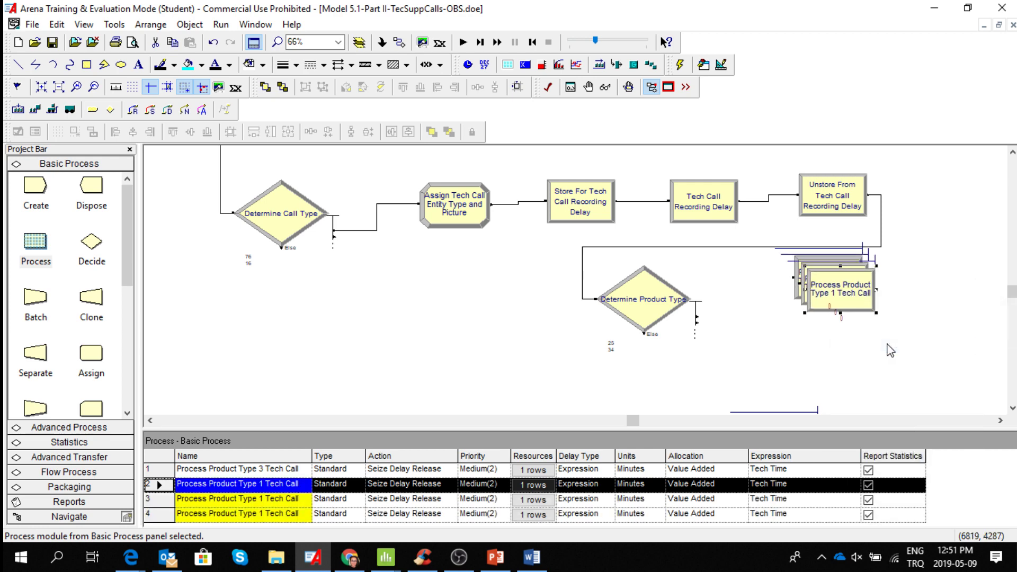
Delete the old Process Product Type 3 Tech Call module below the Determine Product Type decision.
scroll(1015, 415, "down", 3)
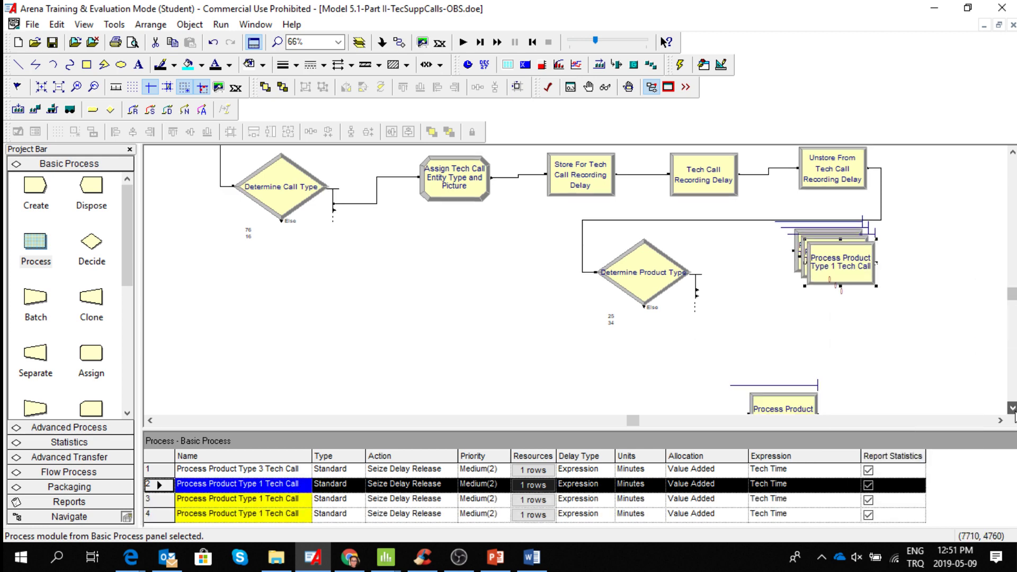
left_click(805, 364)
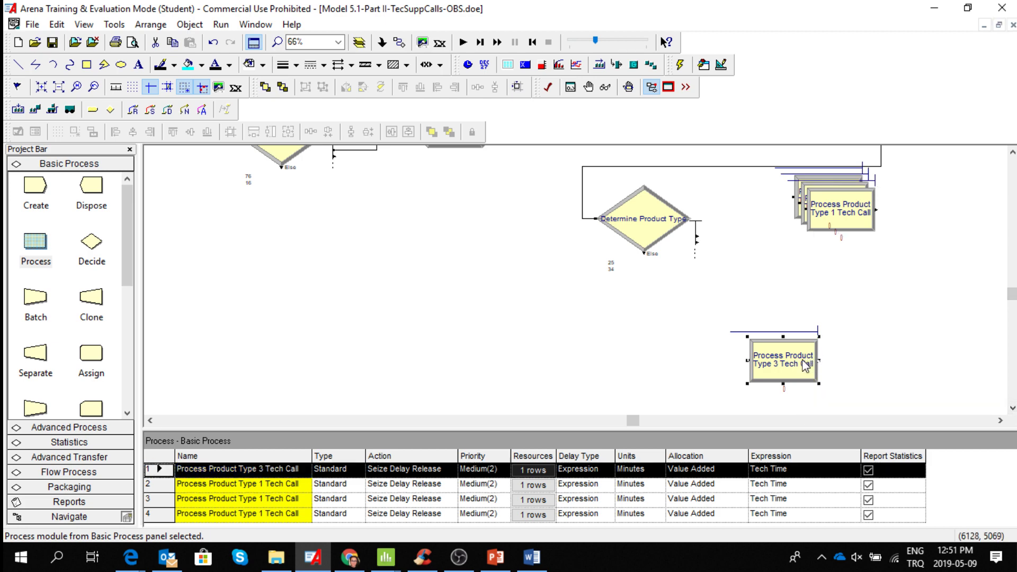
key("Delete")
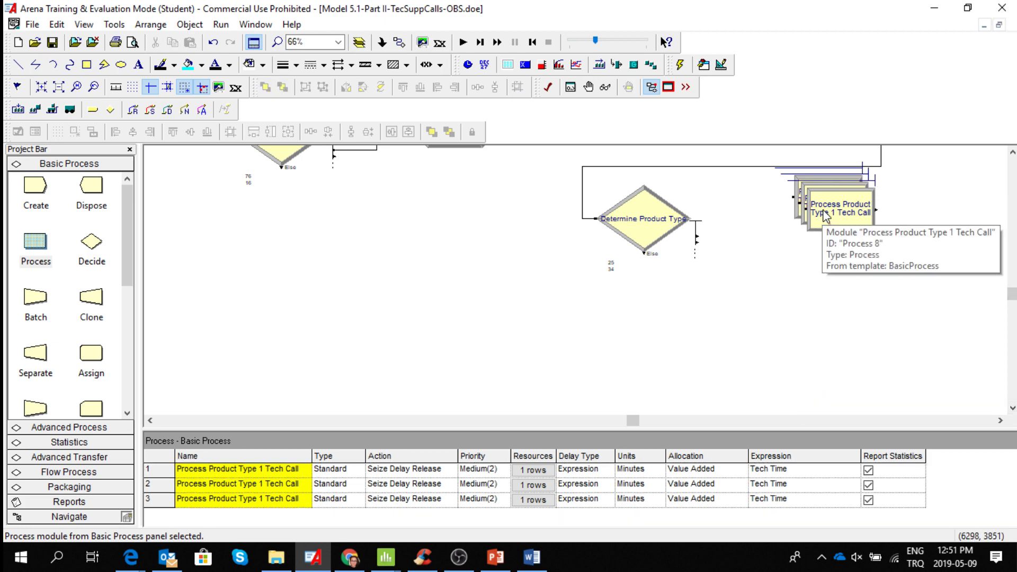
Spread the three stacked product type 1 Process modules apart vertically, beside the Determine Product Type module.
left_click(813, 205)
left_click_drag(810, 348, 829, 354)
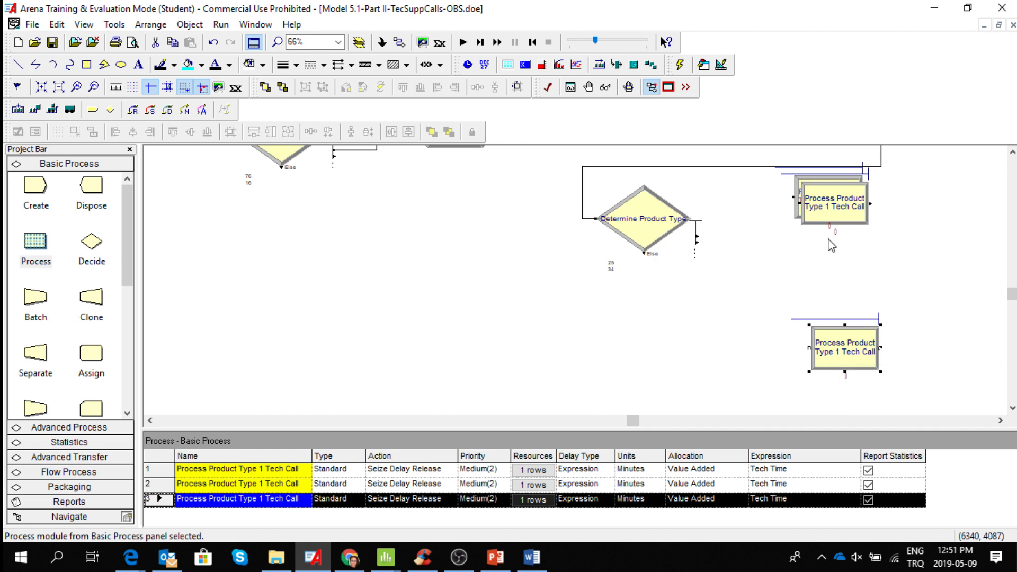
left_click_drag(835, 206, 836, 276)
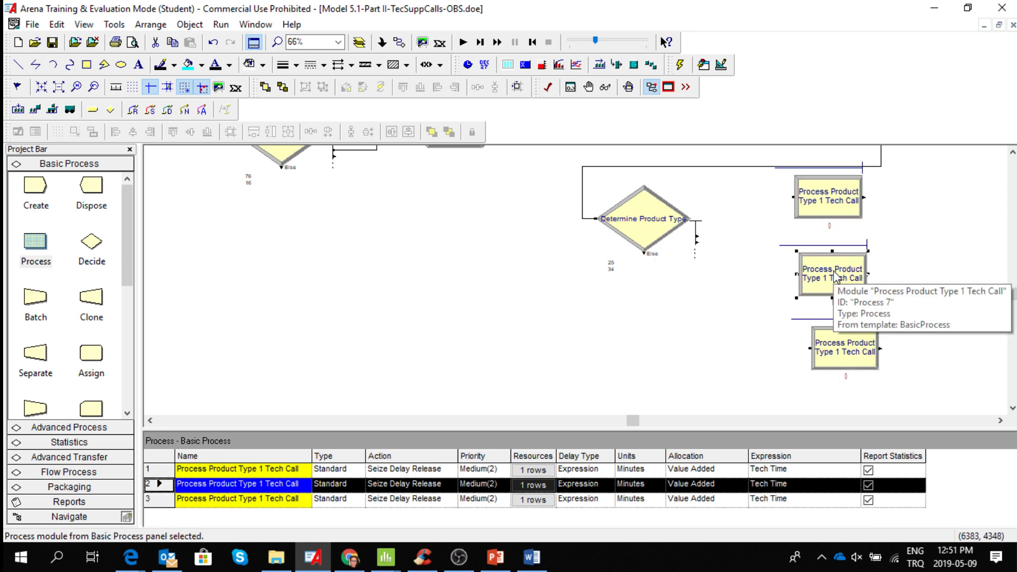
left_click(833, 206)
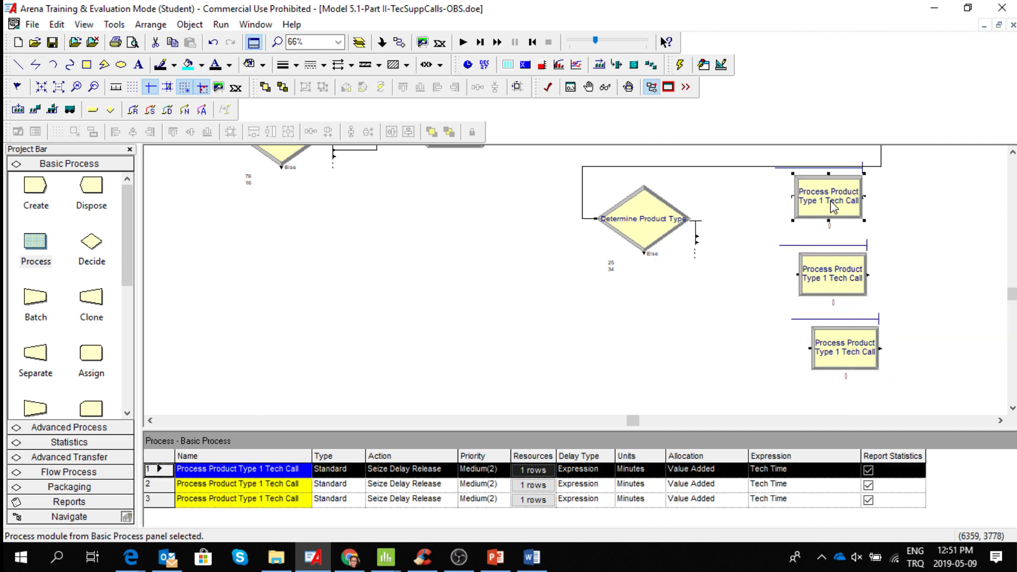
left_click_drag(833, 206, 835, 220)
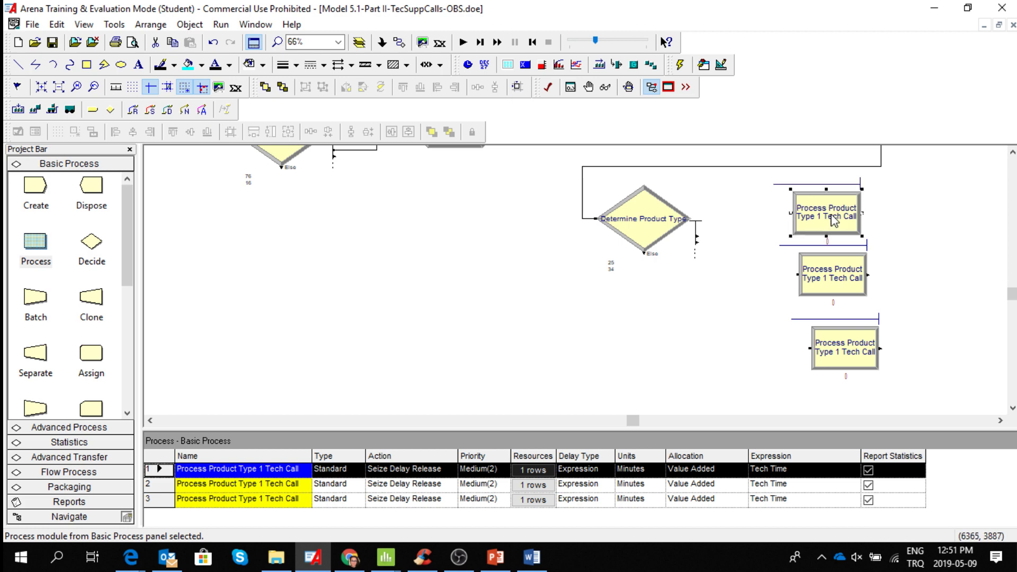
left_click(468, 562)
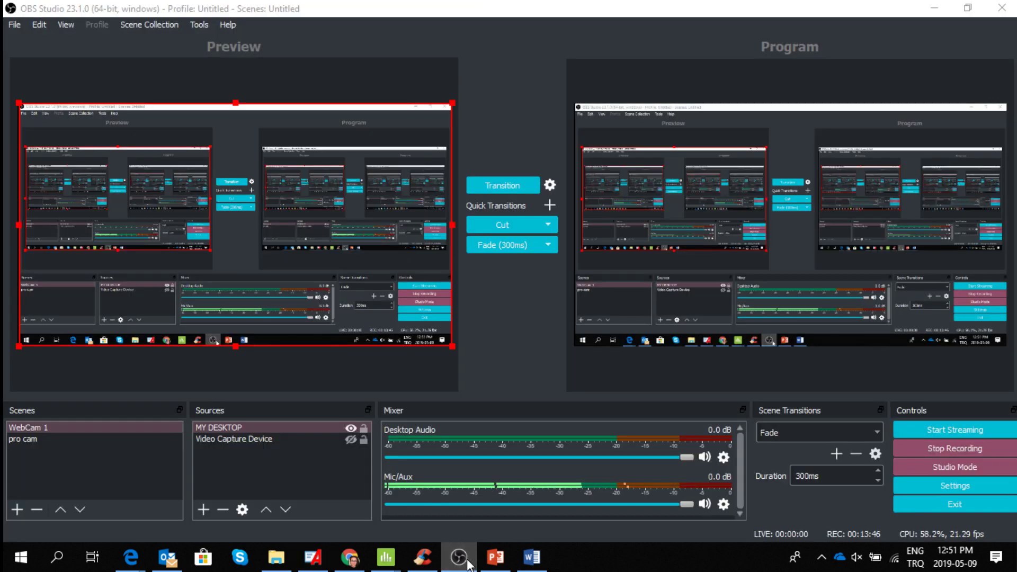
left_click(469, 563)
Align the three Process modules into one evenly spaced vertical column.
left_click_drag(833, 278, 837, 289)
left_click_drag(839, 345, 833, 344)
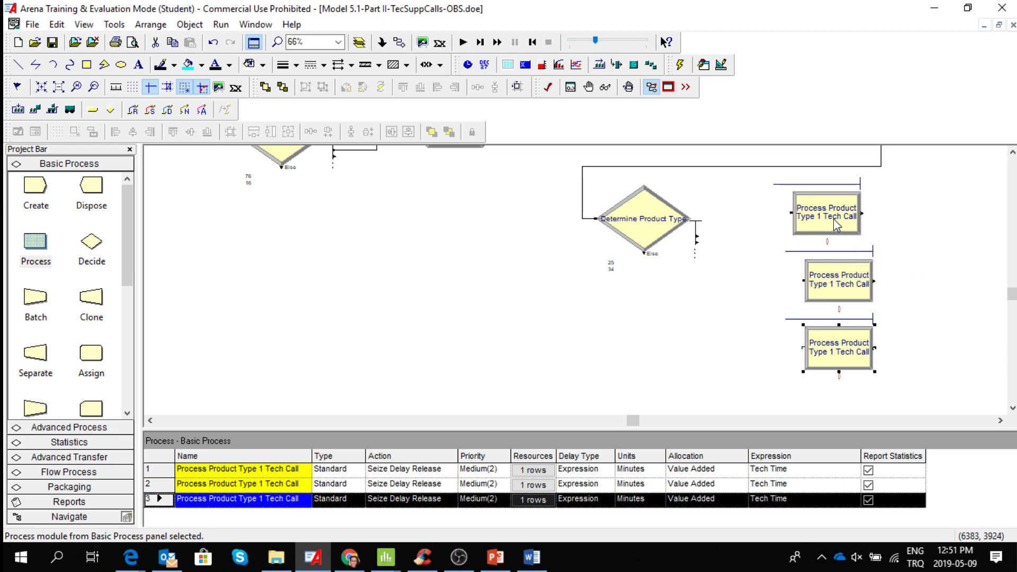
left_click_drag(838, 222, 850, 223)
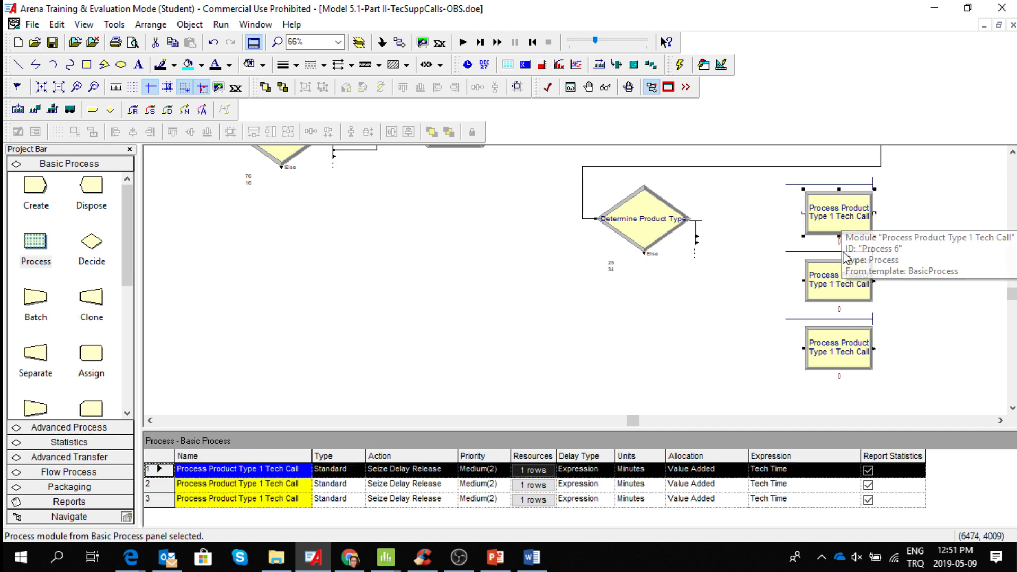
Rename the middle Process module "Process Product Type 2 Tech Call".
left_click(846, 282)
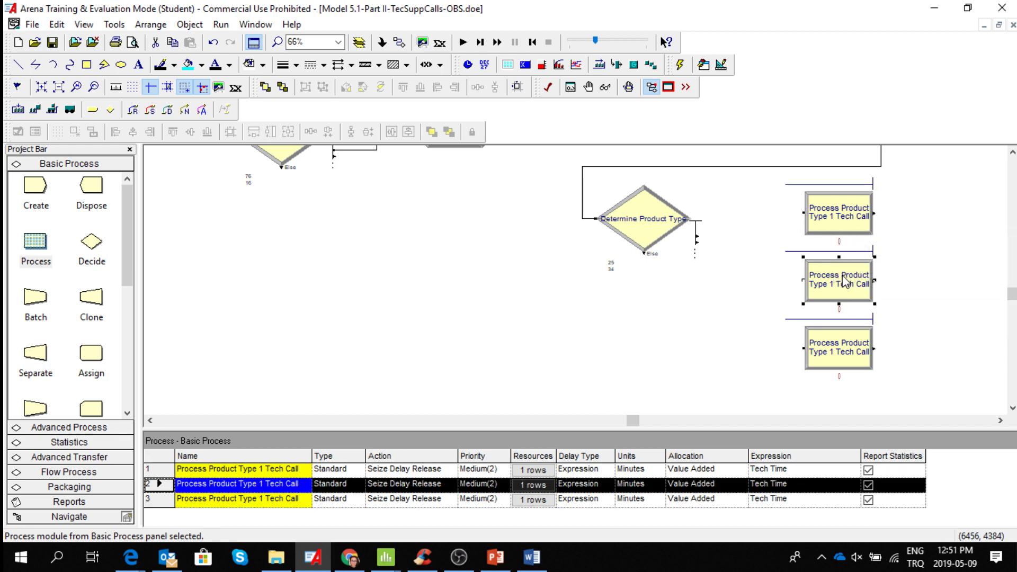
double_click(845, 283)
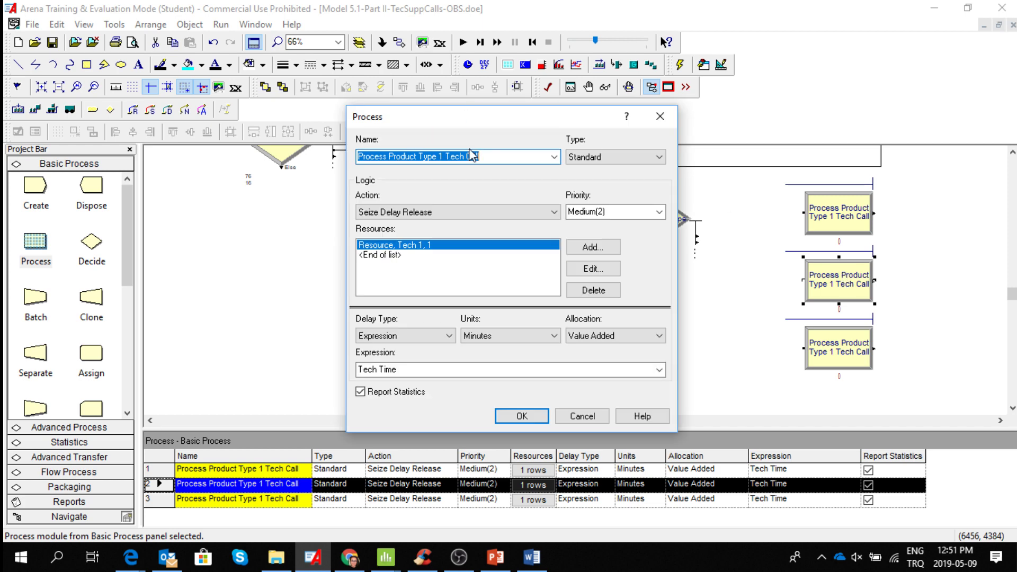
left_click(444, 158)
key("BackSpace")
type("2")
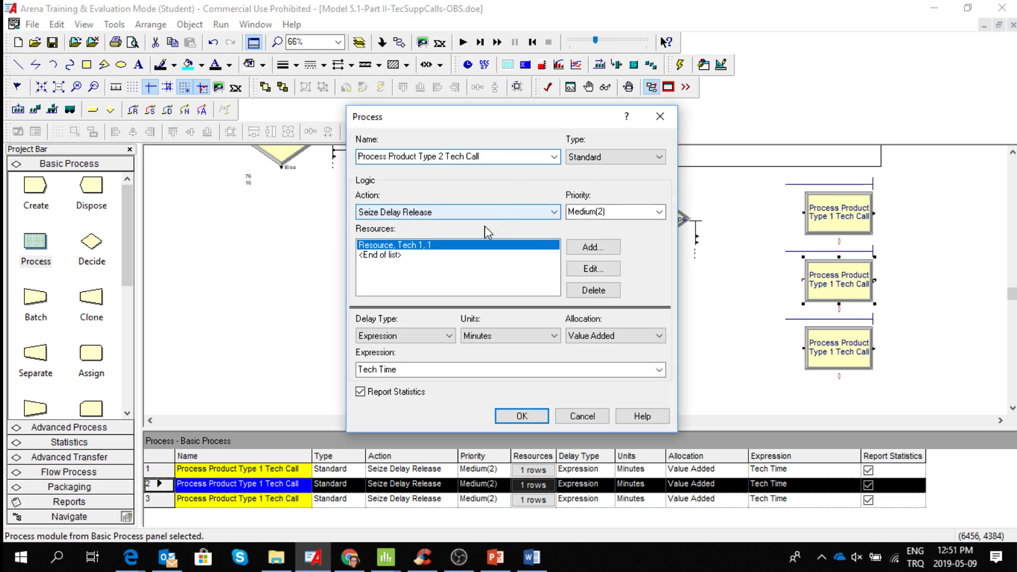
Change the resource seized by the product type 2 process to "Tech 2" and accept the module settings.
left_click(581, 253)
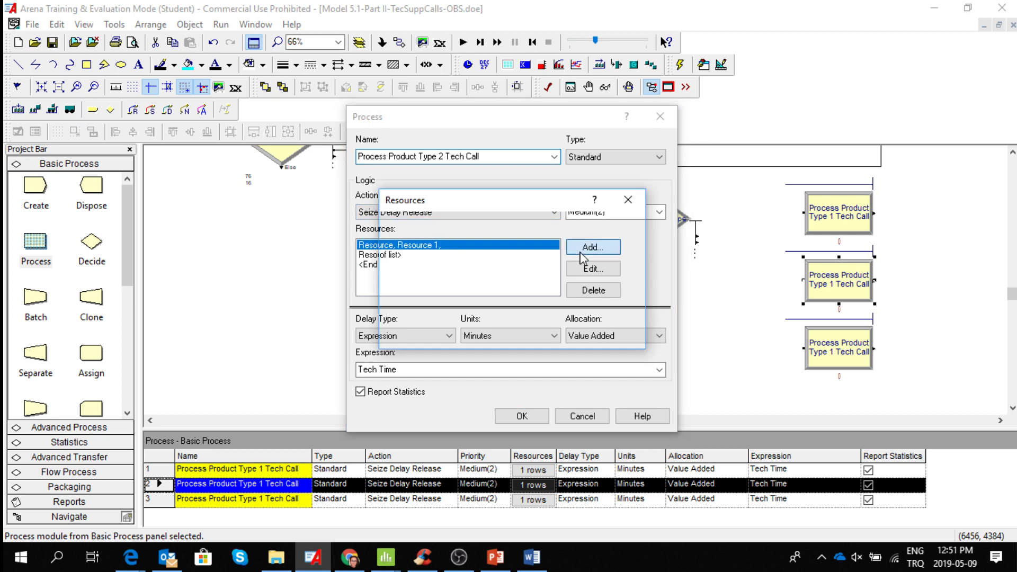
left_click(559, 334)
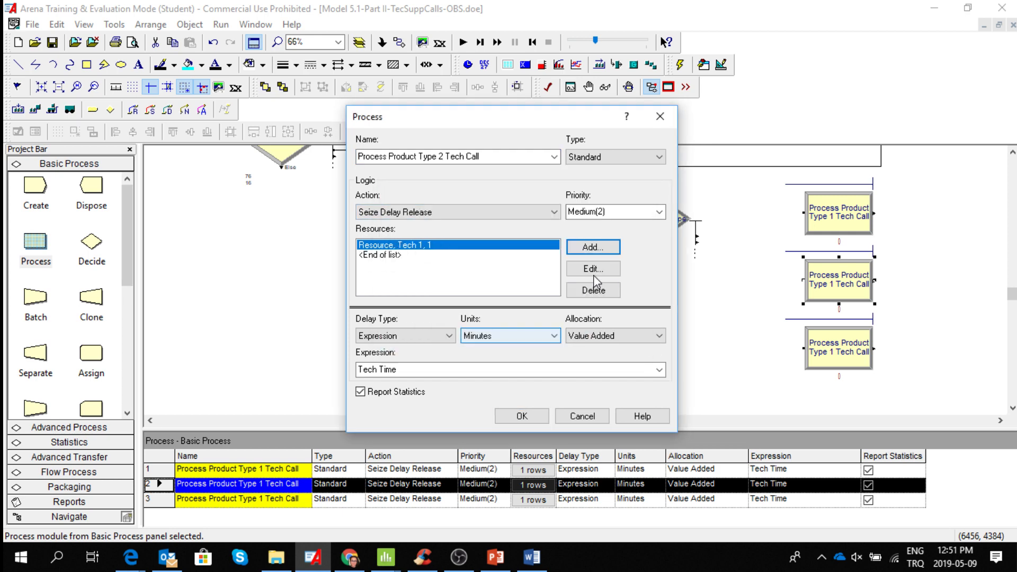
left_click(593, 274)
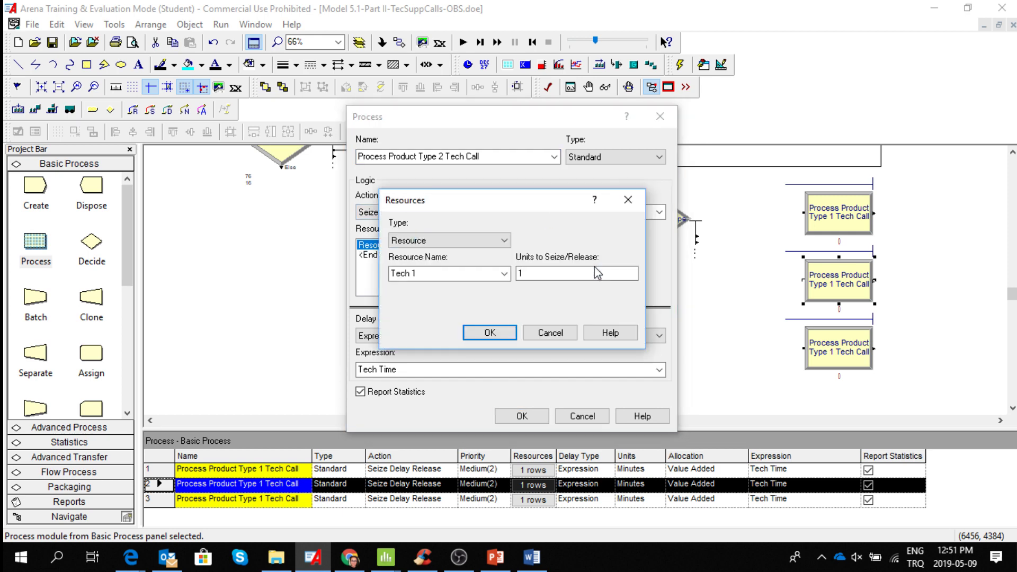
double_click(421, 272)
type("2")
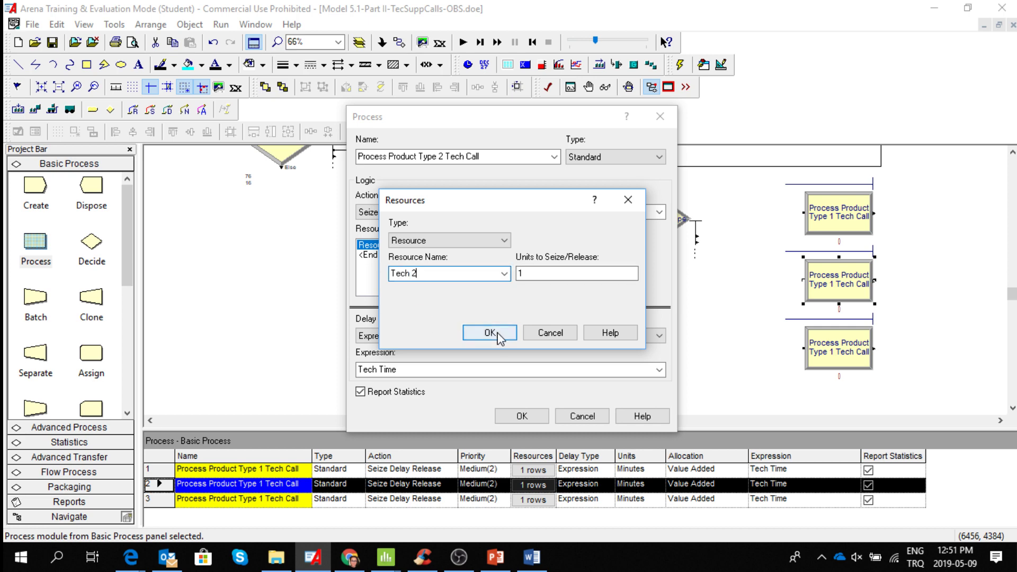
left_click(494, 334)
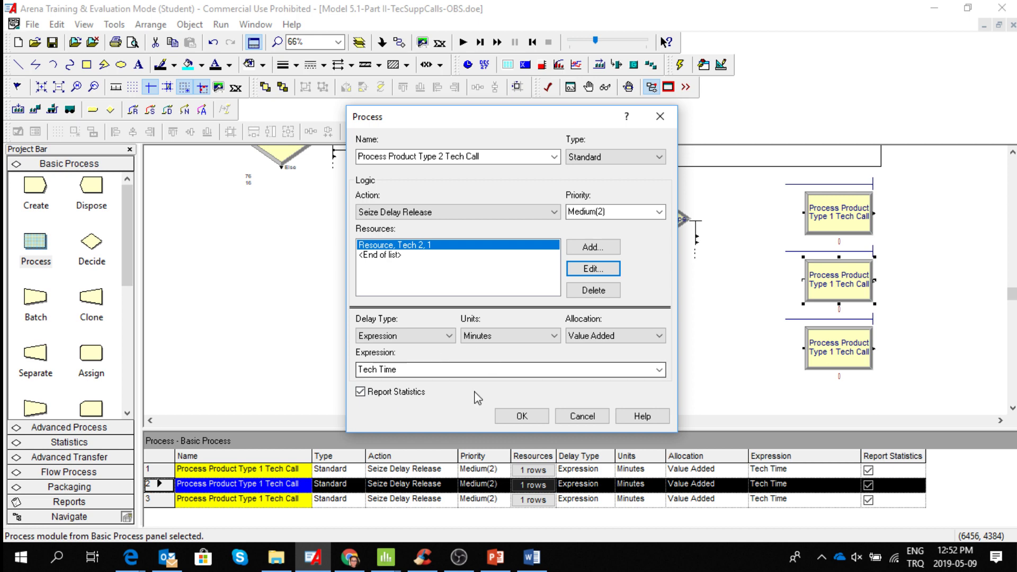
left_click(531, 422)
Rename the lowest Process module in the column "Process Product Type 3 Tech Call".
left_click(836, 348)
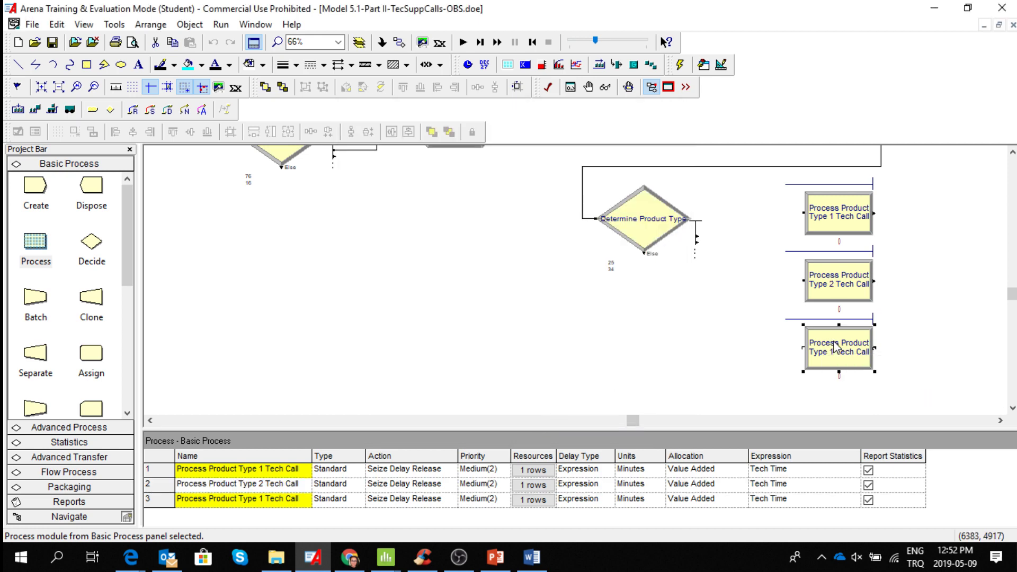
double_click(835, 348)
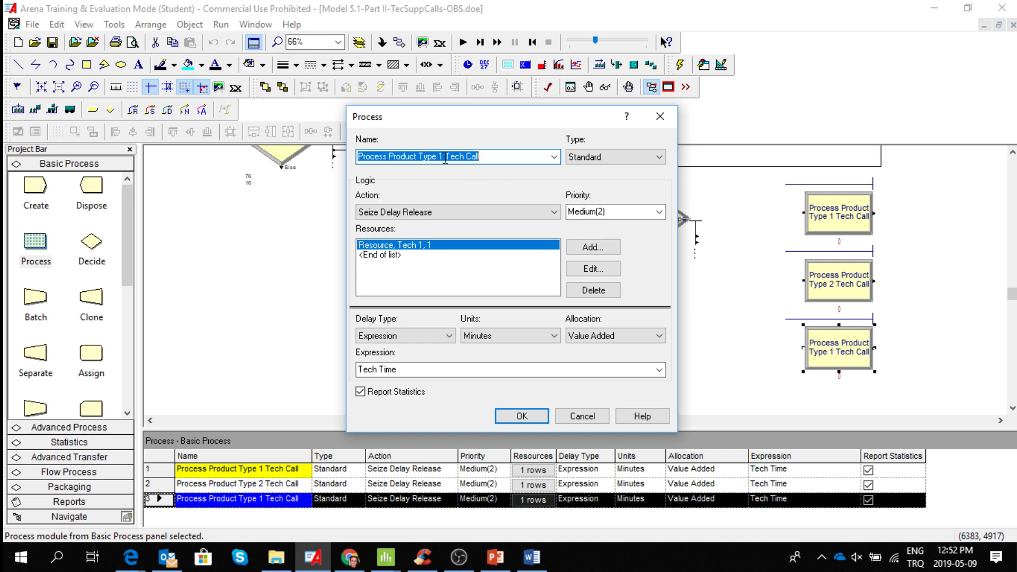
left_click(445, 157)
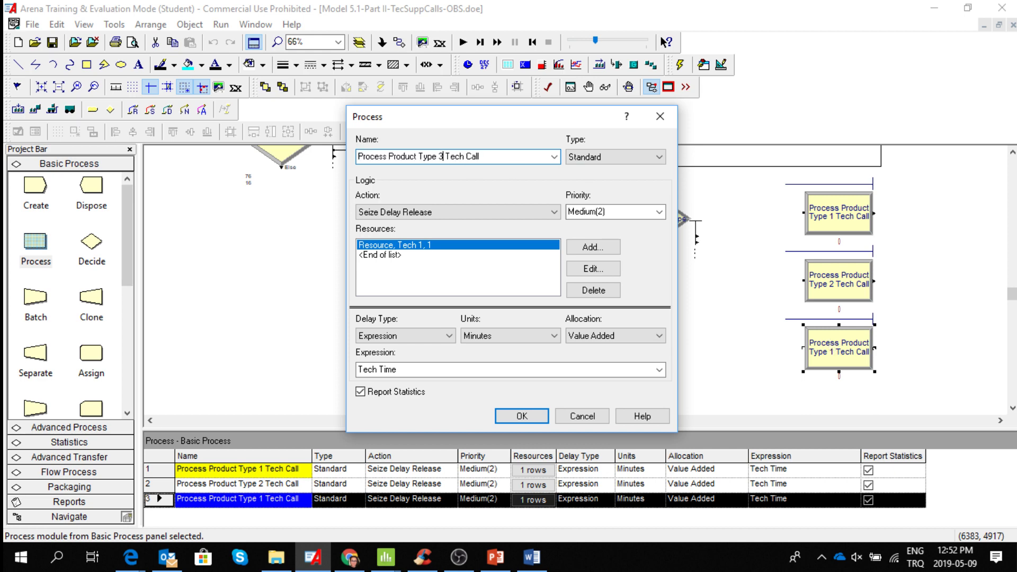
Change the resource seized by the product type 3 process to "Tech 3" and accept the module settings.
left_click(583, 268)
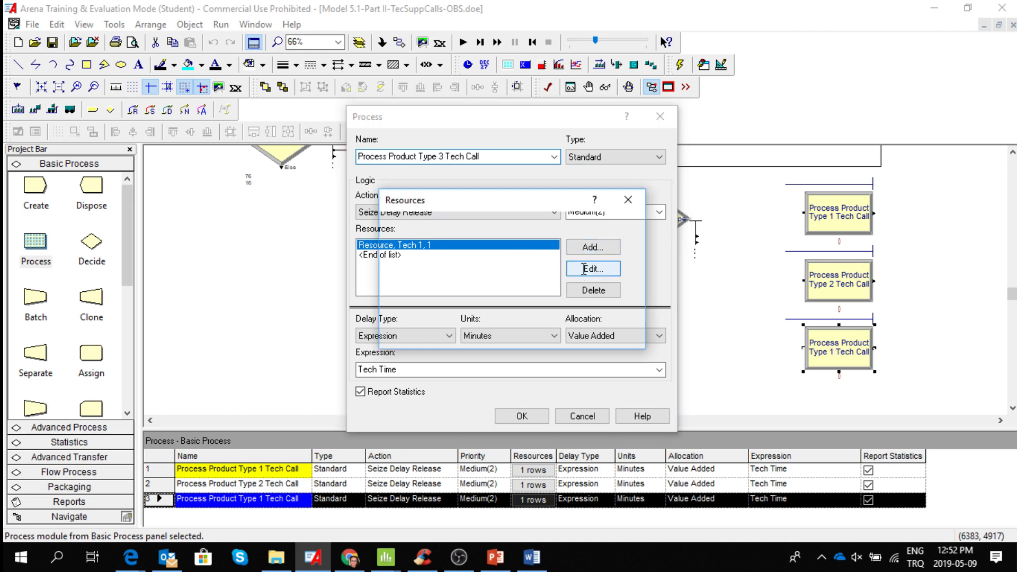
left_click(417, 274)
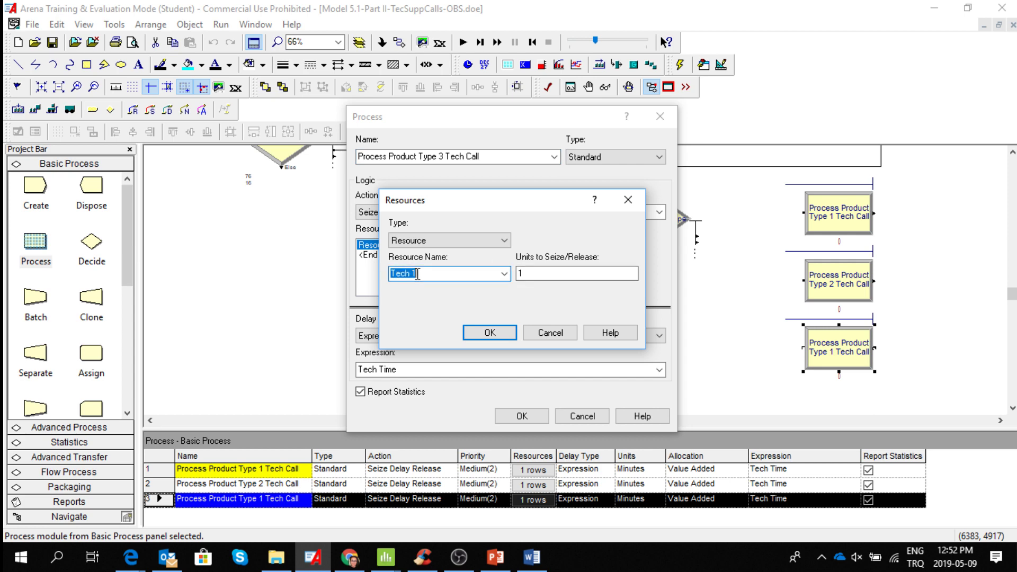
left_click(417, 273)
type("3")
left_click(501, 338)
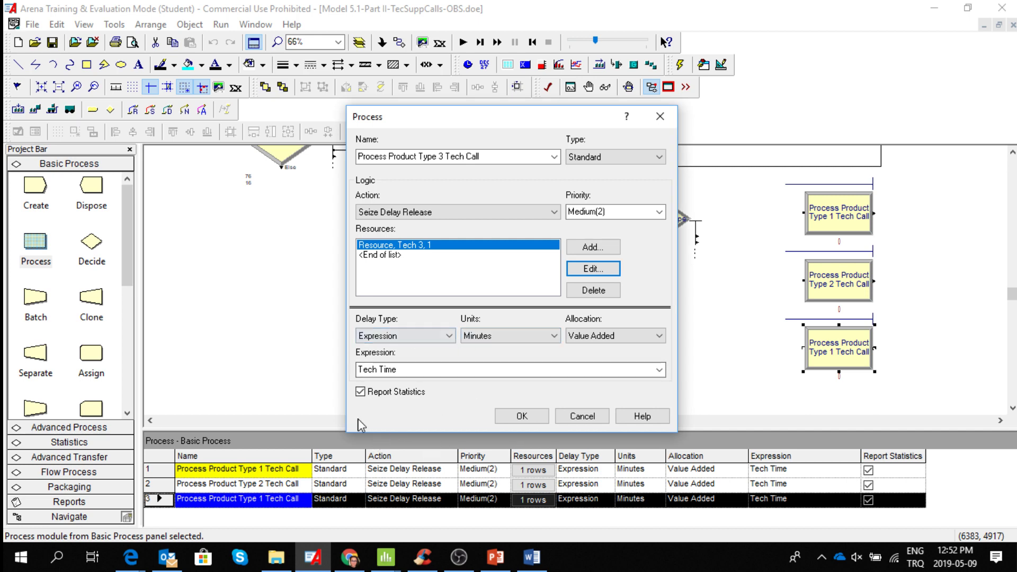
left_click(522, 416)
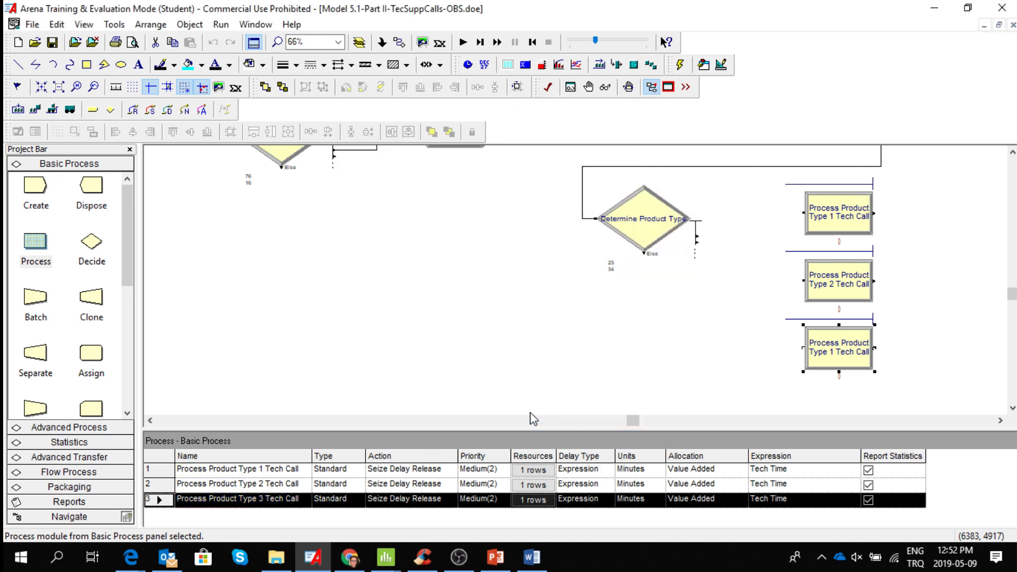
Connect the first two condition exits of Determine Product Type to the product type 1 and product type 2 tech call processes, respectively.
left_click(400, 42)
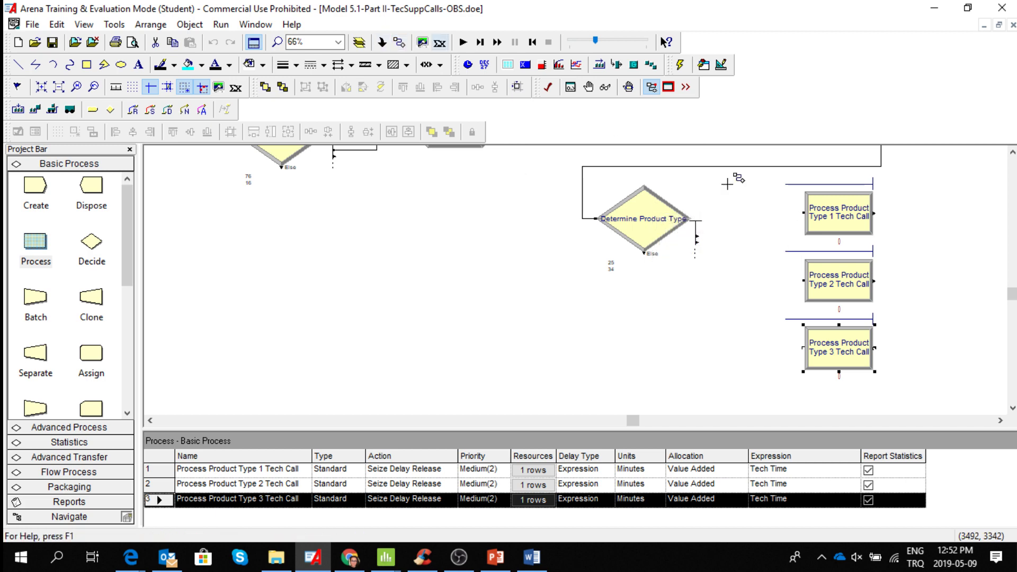
left_click(697, 235)
left_click(802, 213)
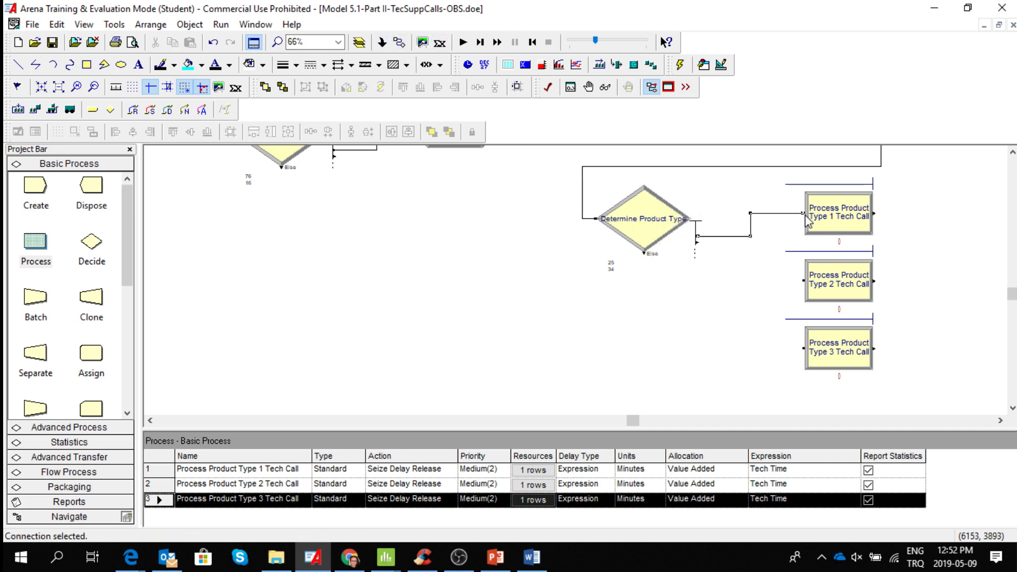
left_click(400, 43)
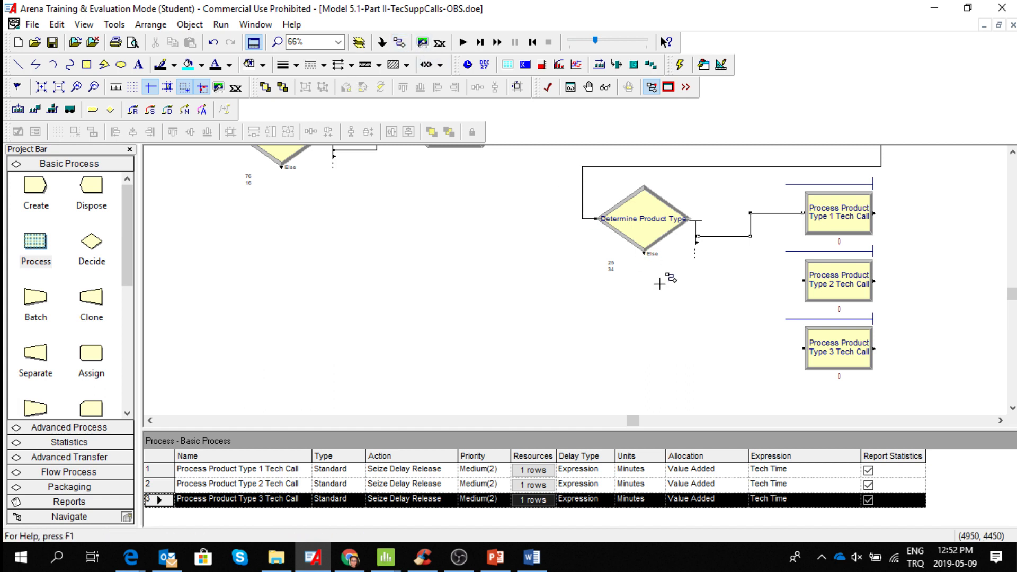
left_click(697, 242)
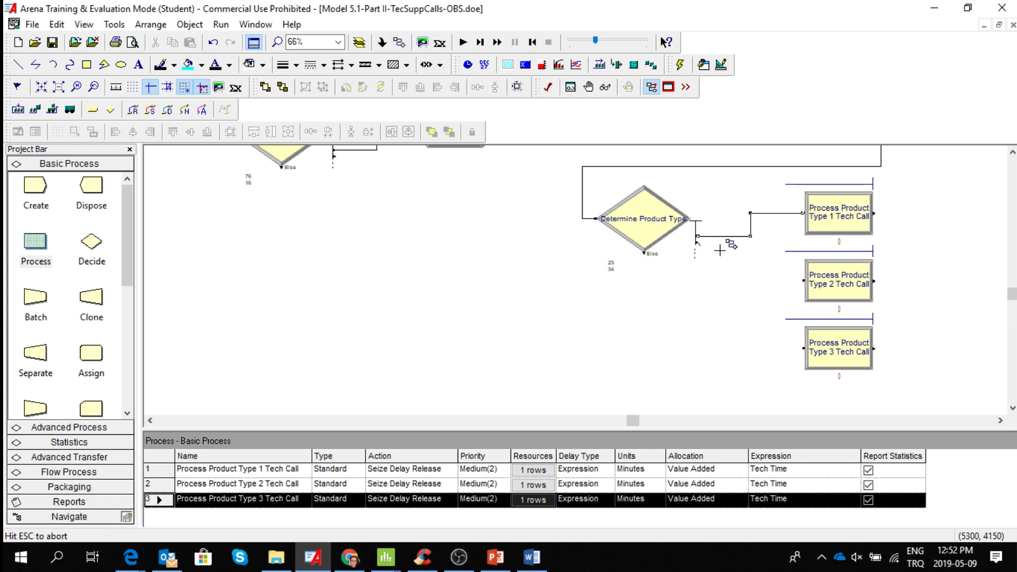
left_click(803, 280)
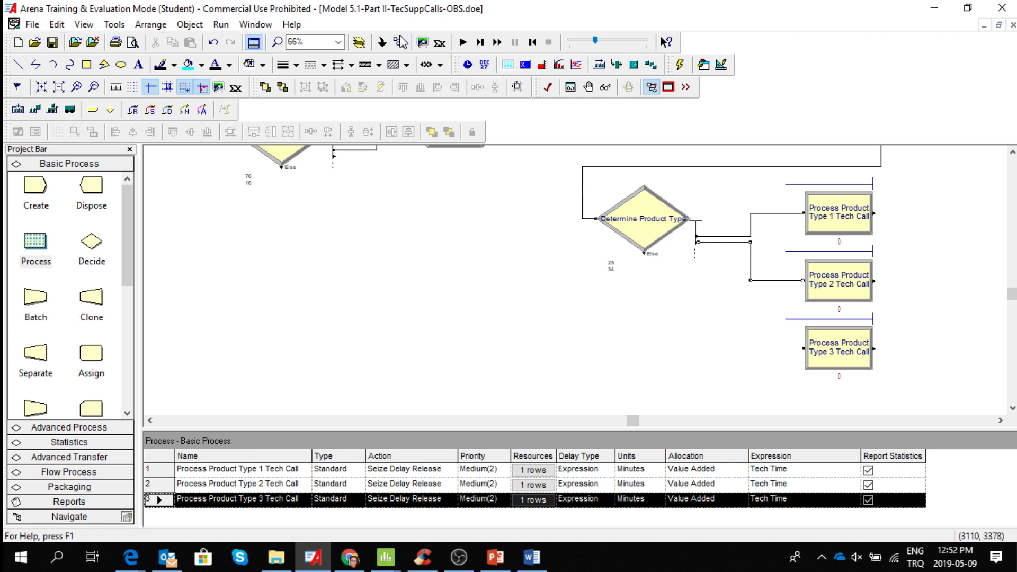
Connect the Else exit of Determine Product Type to the product type 3 tech call process.
left_click(399, 42)
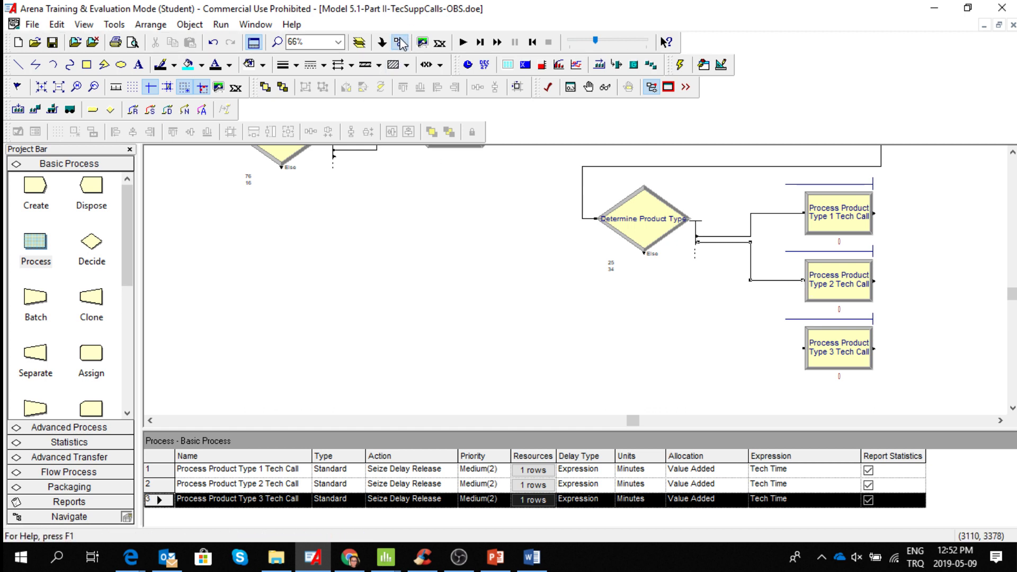
left_click(645, 253)
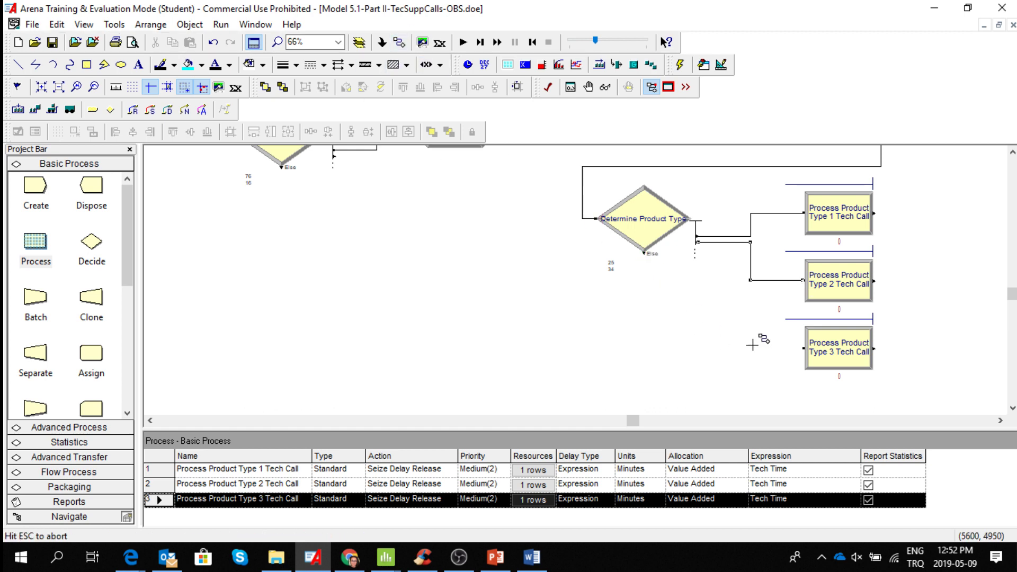
left_click(803, 347)
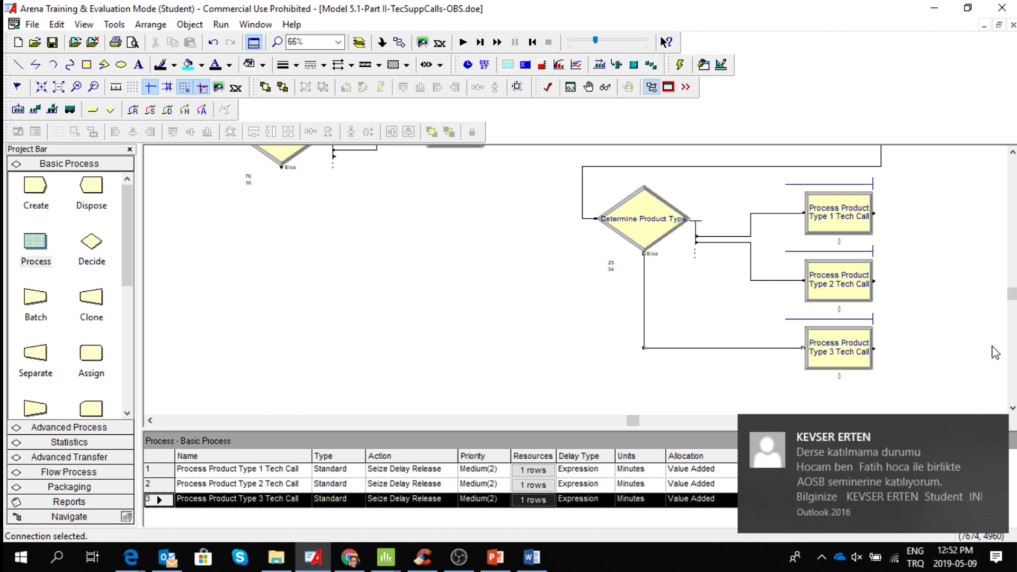
left_click(995, 429)
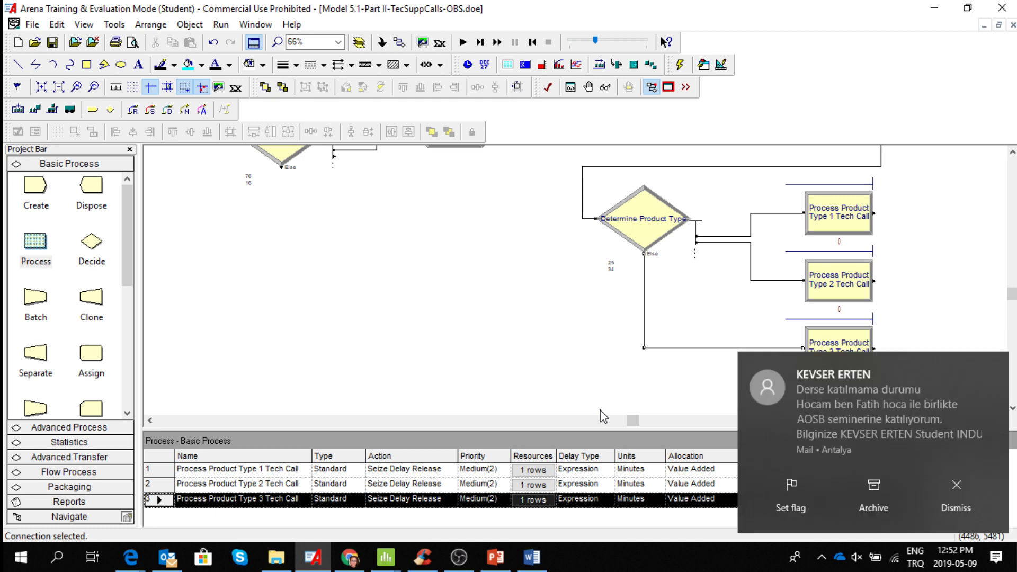
left_click(956, 490)
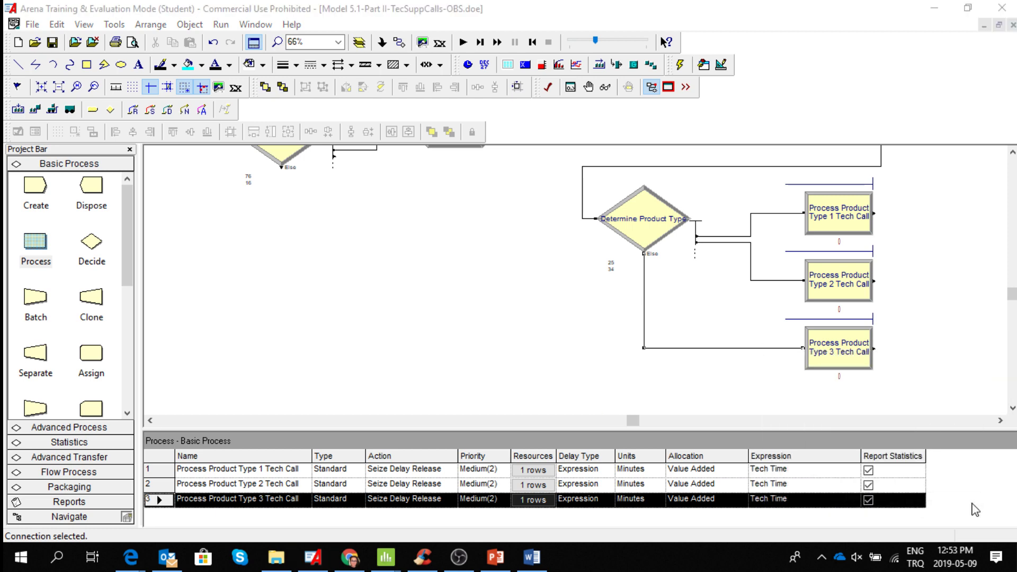
left_click(458, 557)
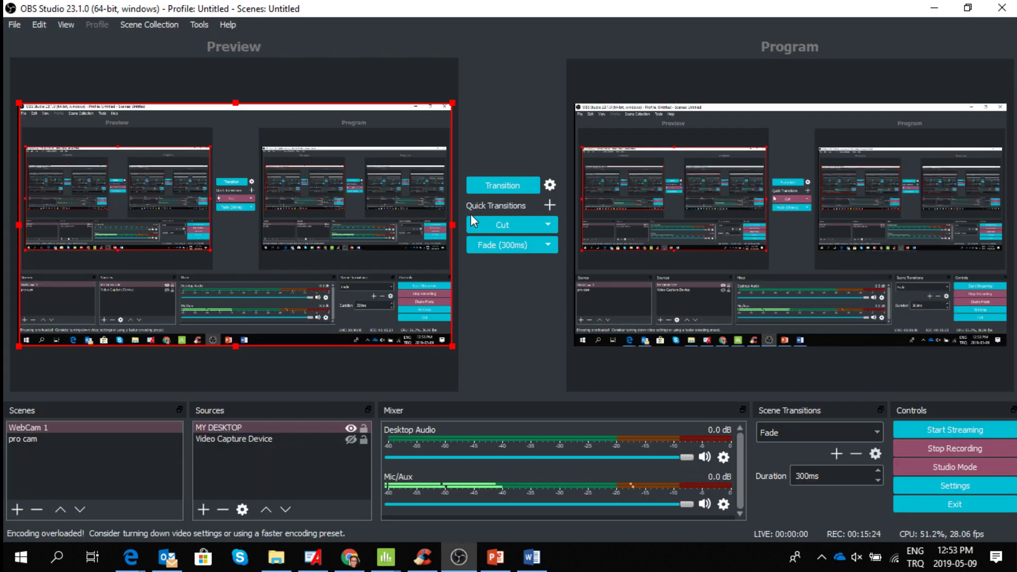